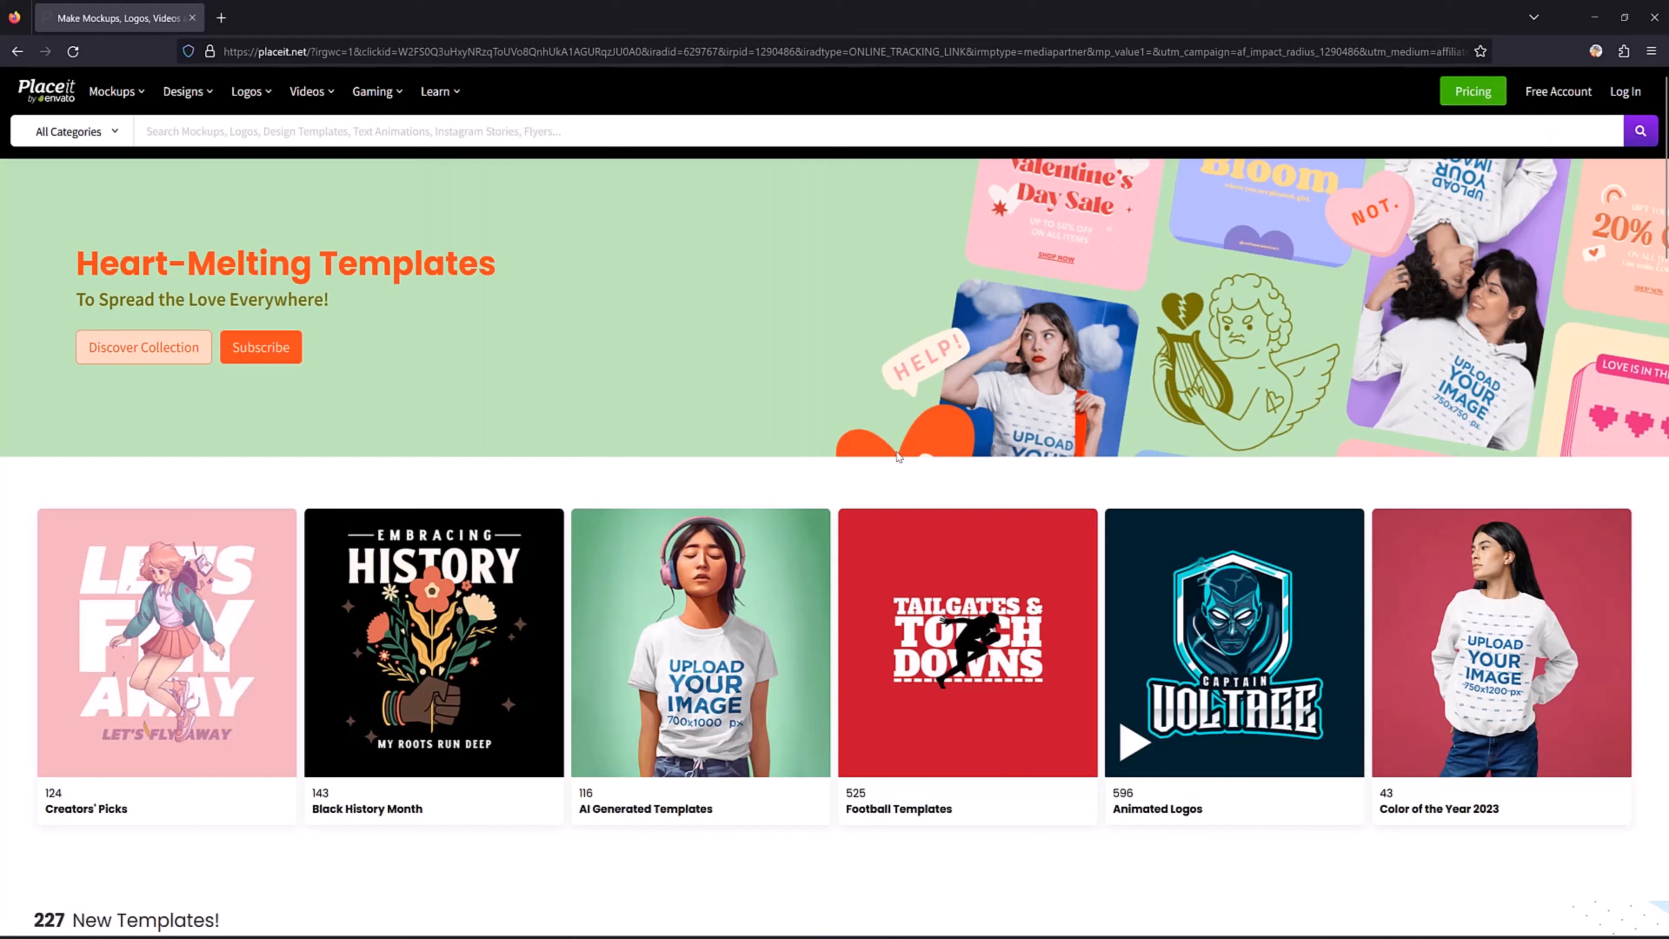
- Log in to the Placeit account and open the Apparel Videos mockup category to look through its templates
left_click(1627, 92)
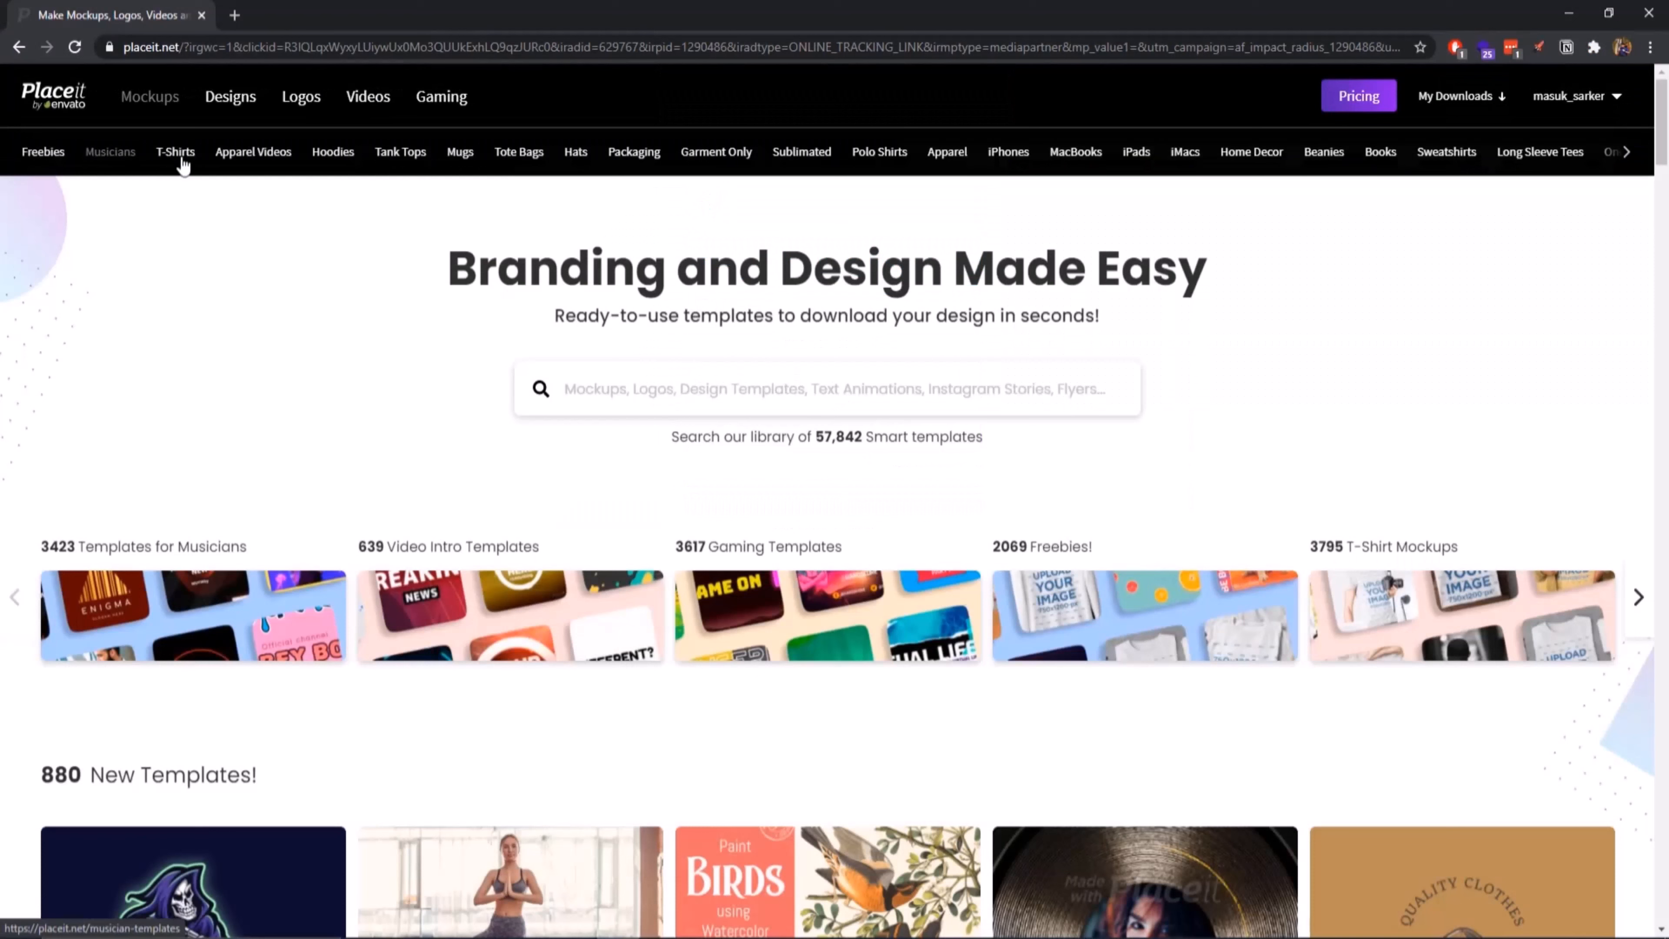
left_click(256, 158)
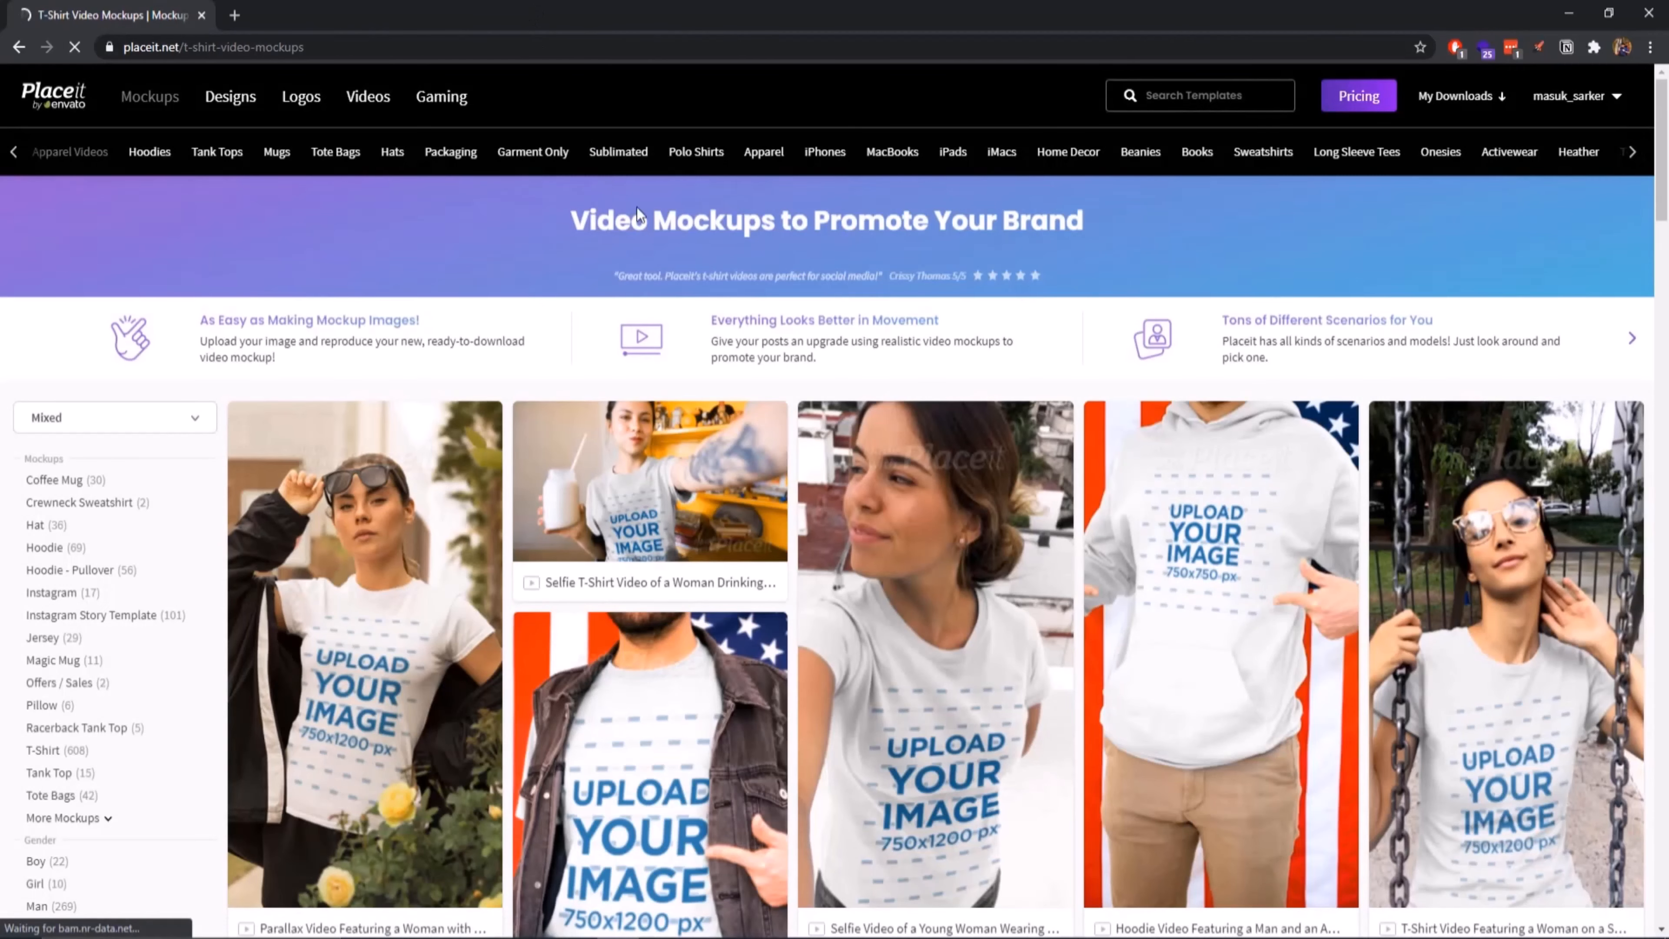
scroll(390, 449, "down", 1)
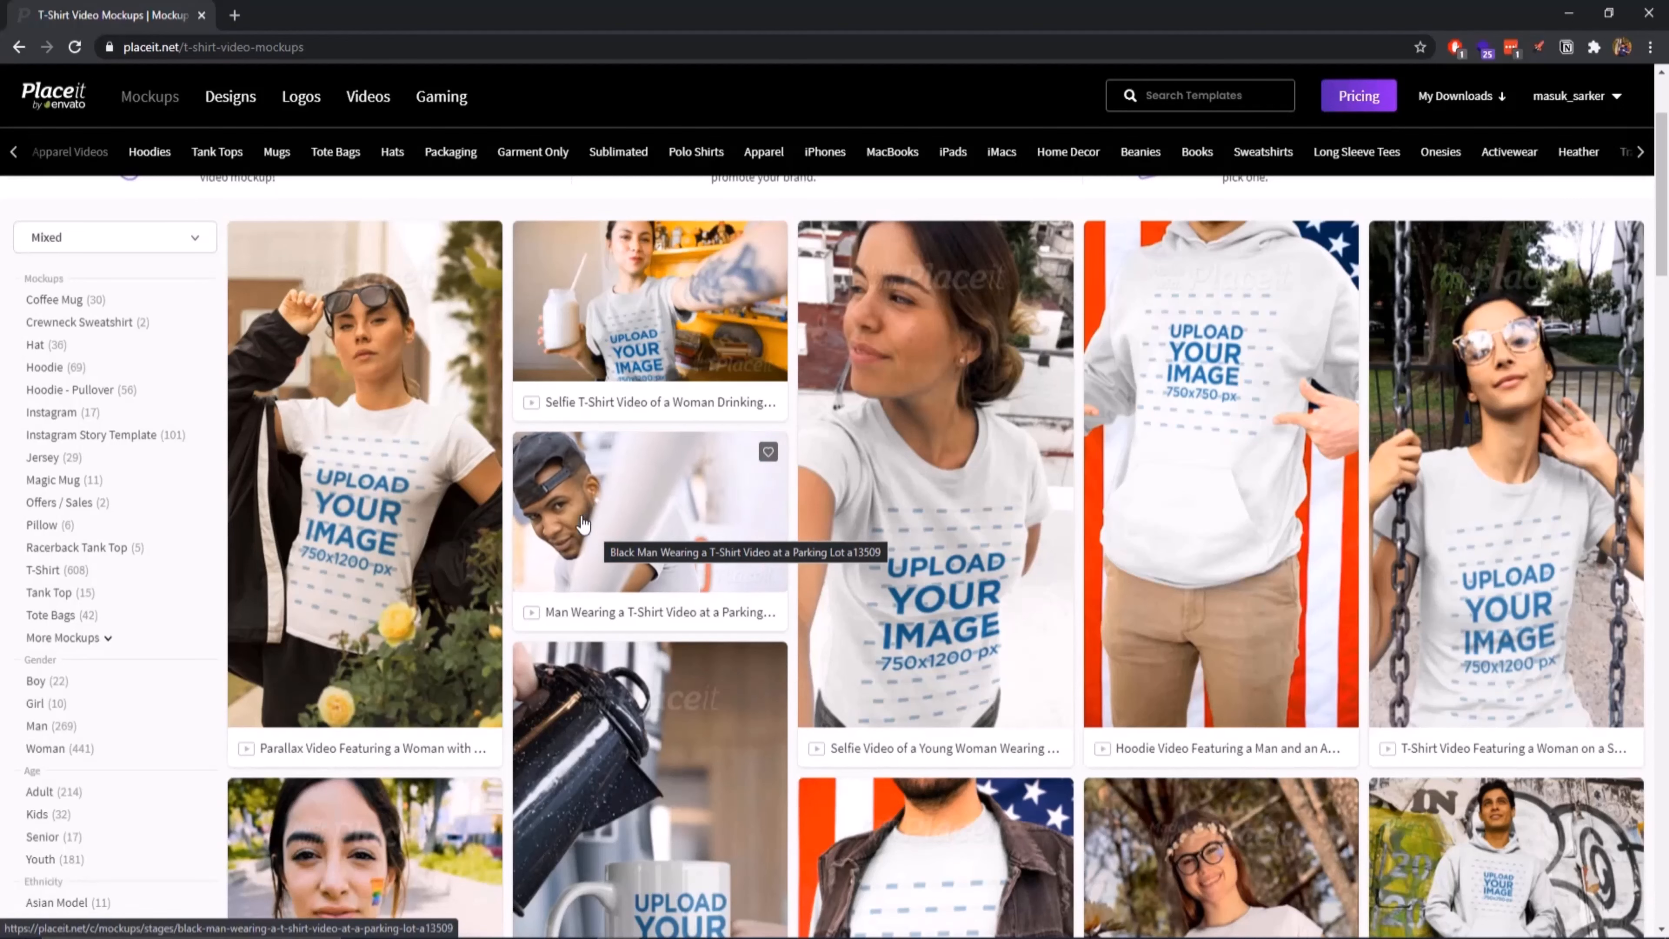
scroll(382, 455, "down", 8)
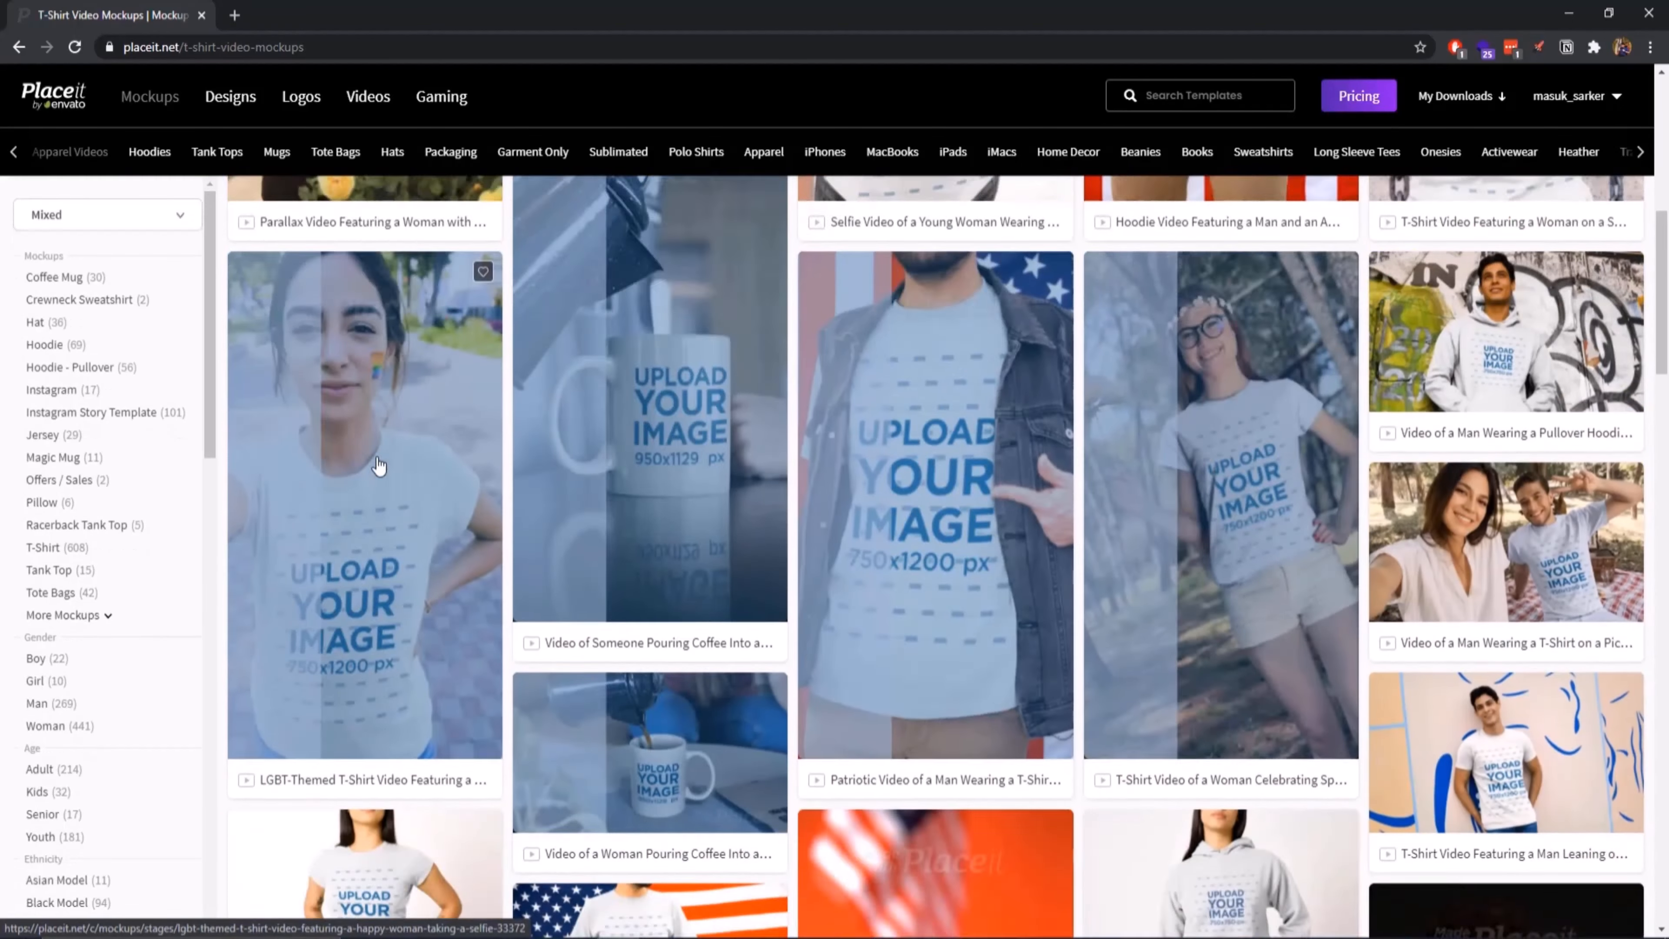
scroll(383, 455, "up", 1)
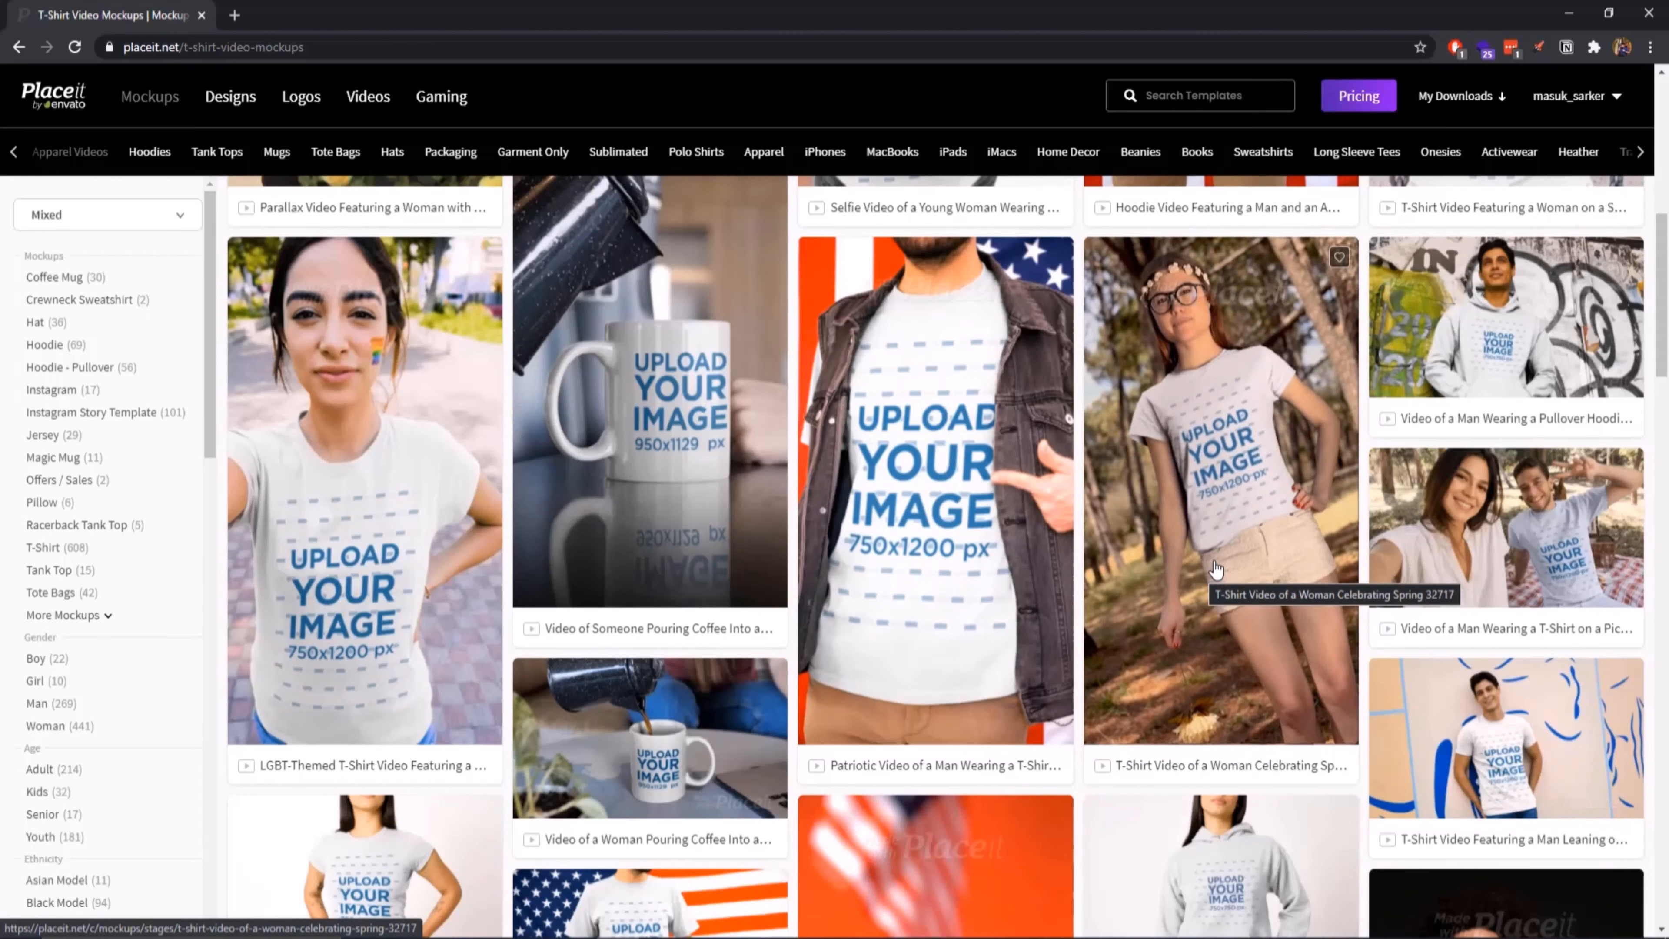
scroll(1216, 568, "down", 8)
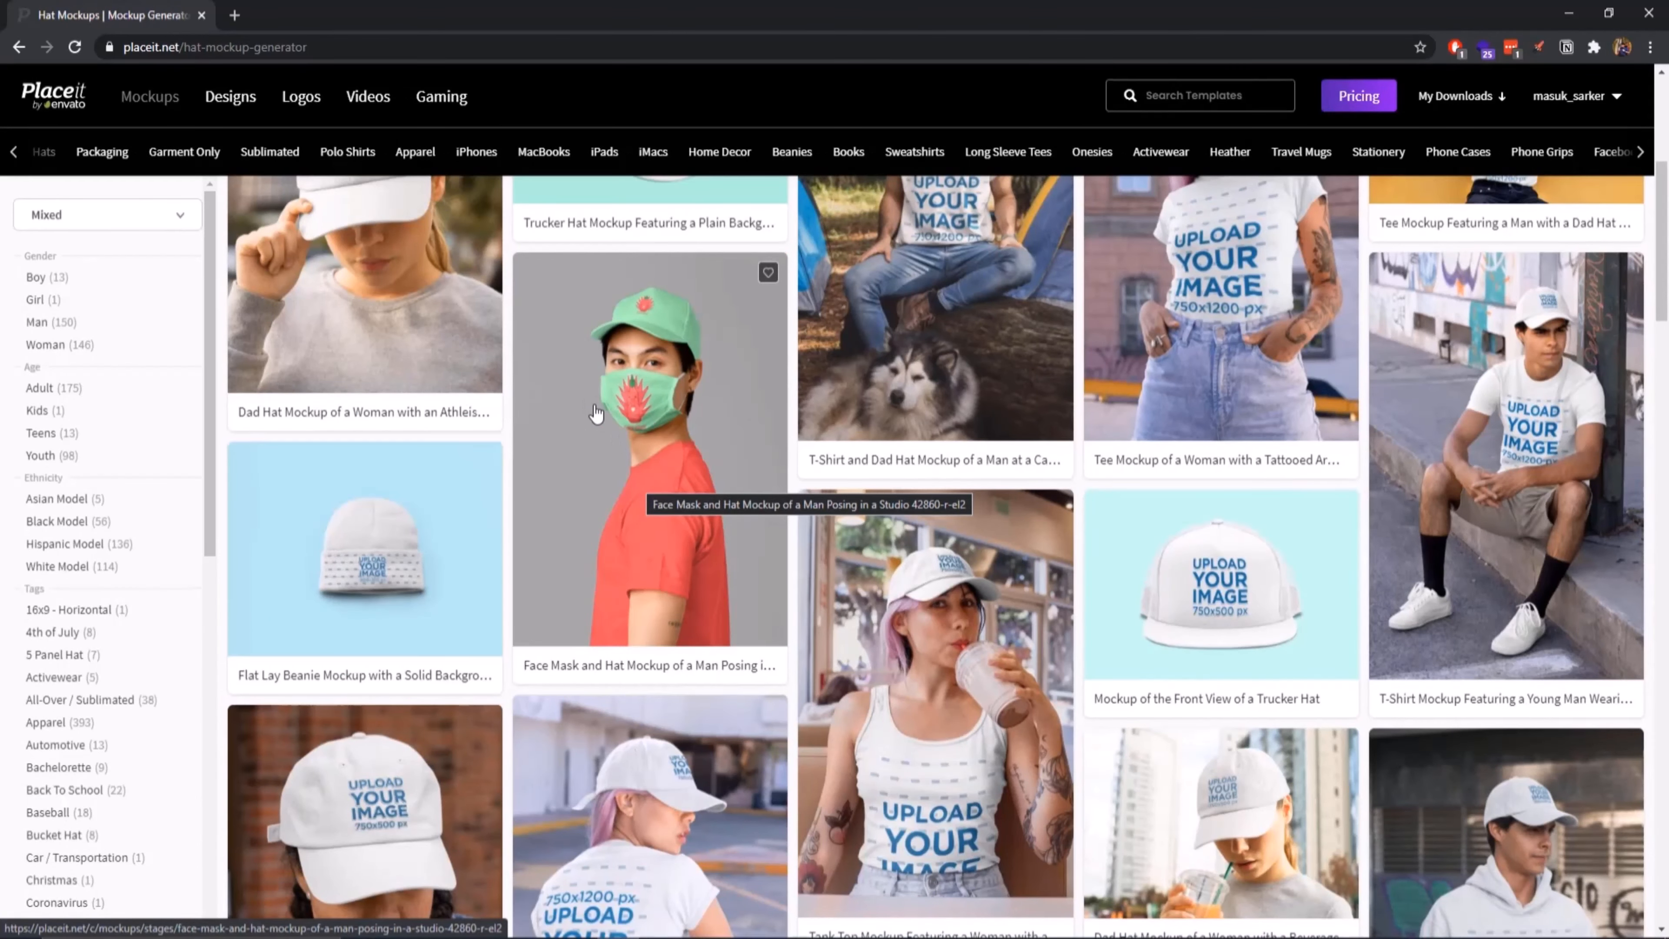
- Open the Phone Cases mockup category and look through its templates
scroll(468, 346, "up", 6)
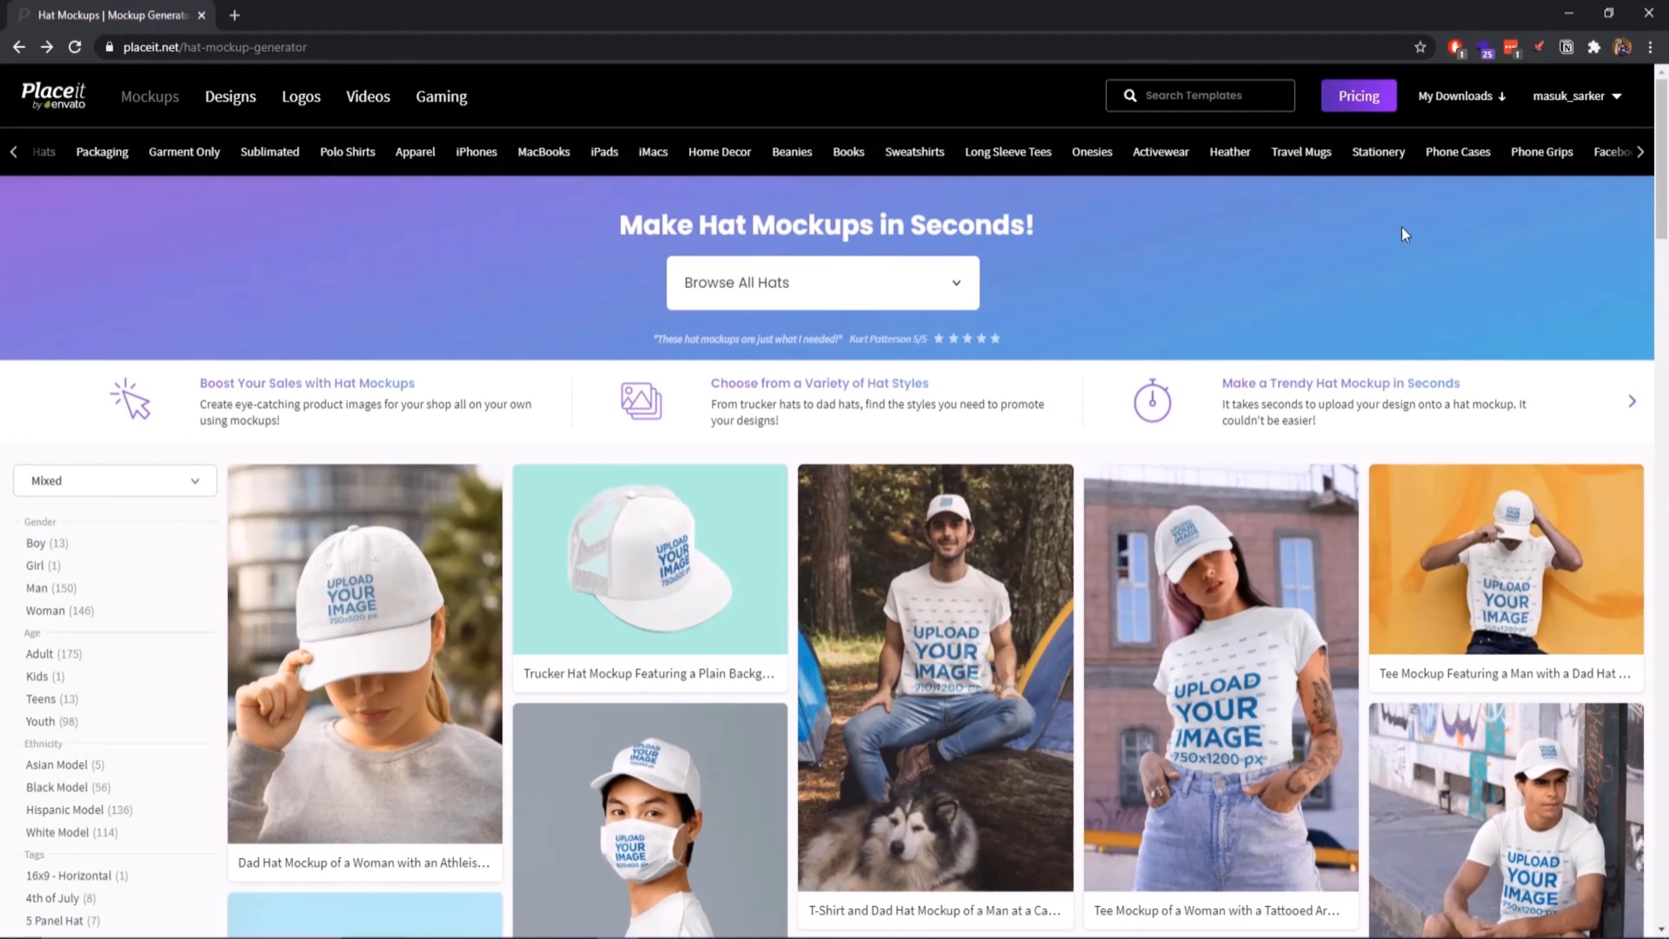
left_click(1461, 155)
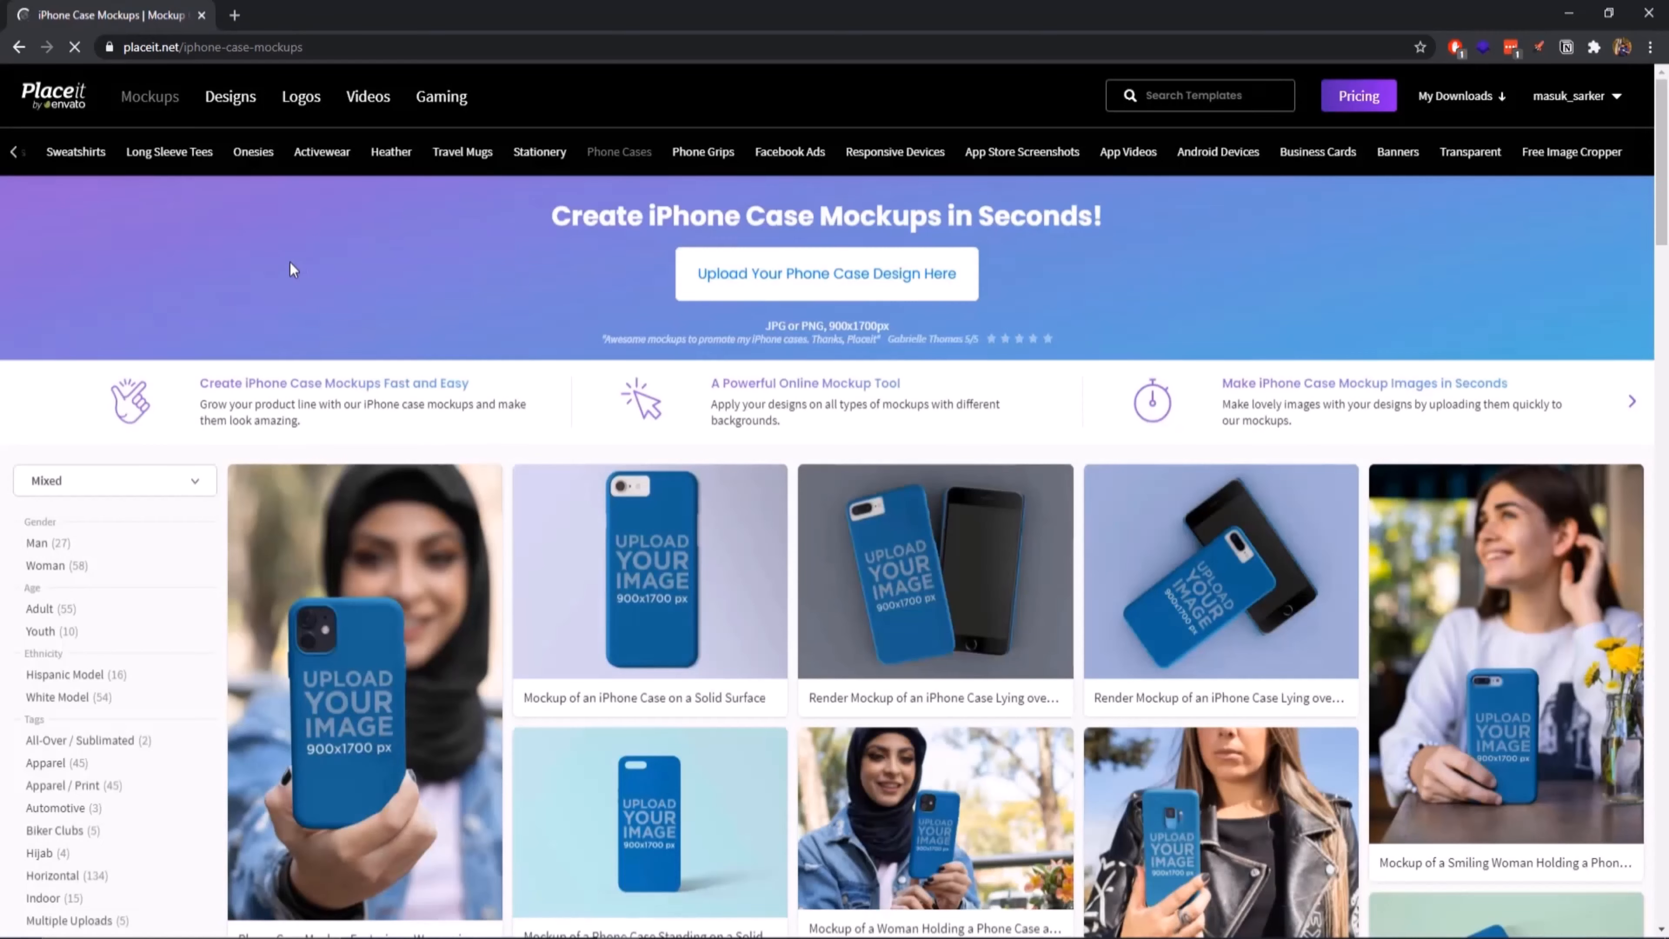
scroll(427, 408, "down", 4)
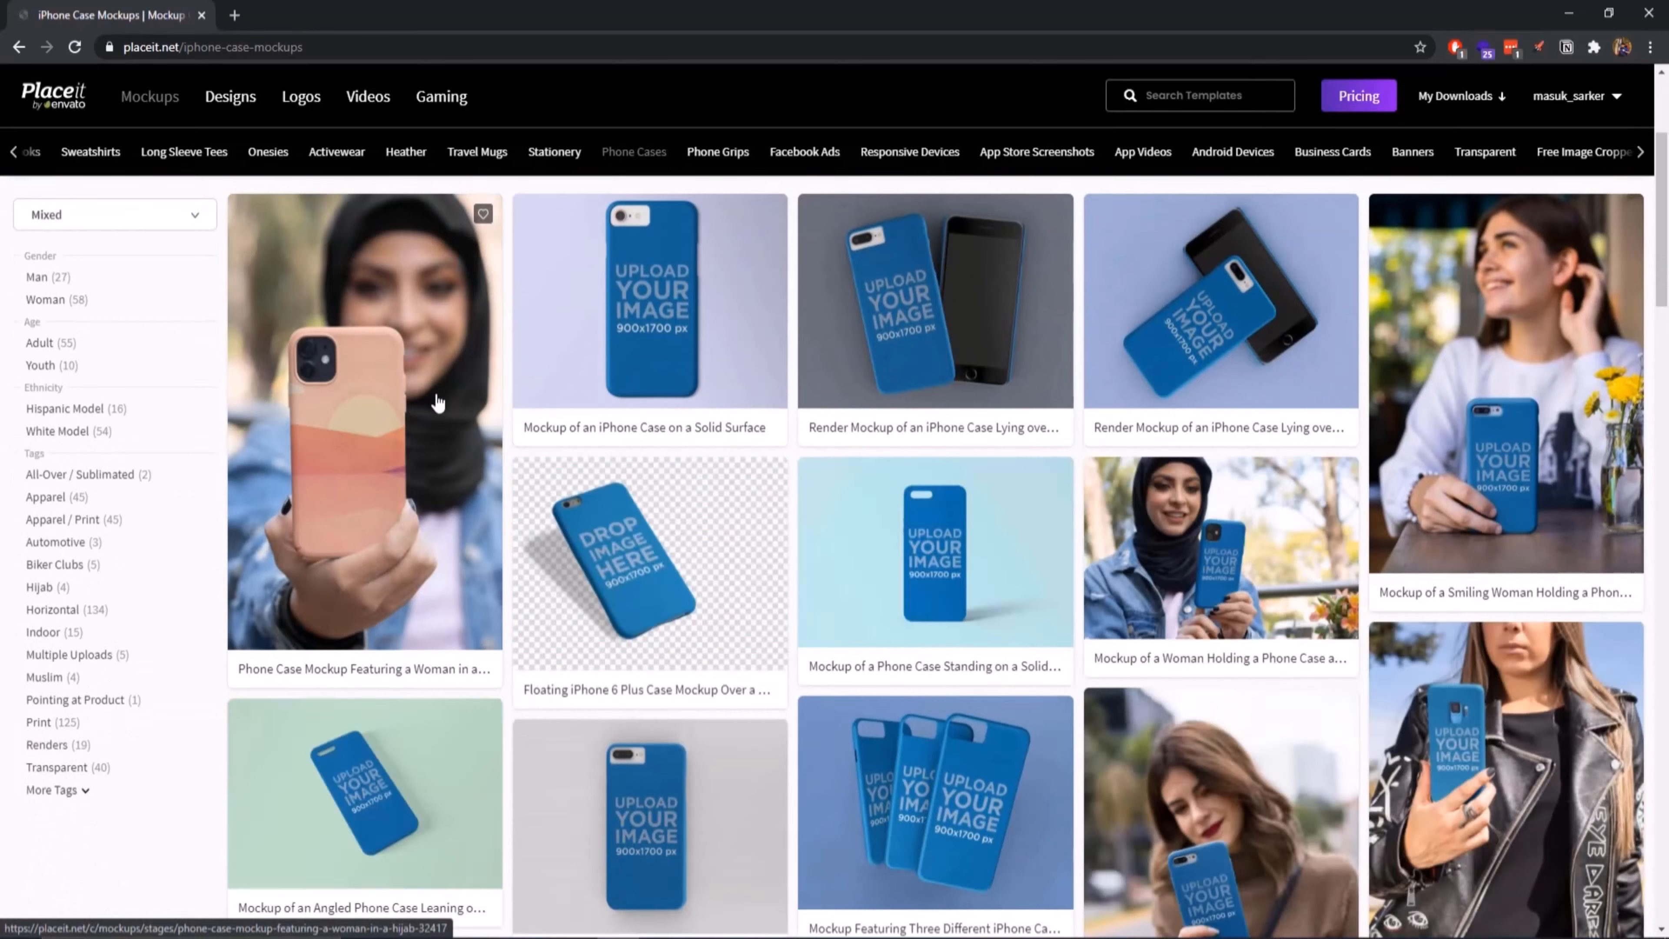
scroll(566, 522, "down", 3)
scroll(614, 588, "down", 4)
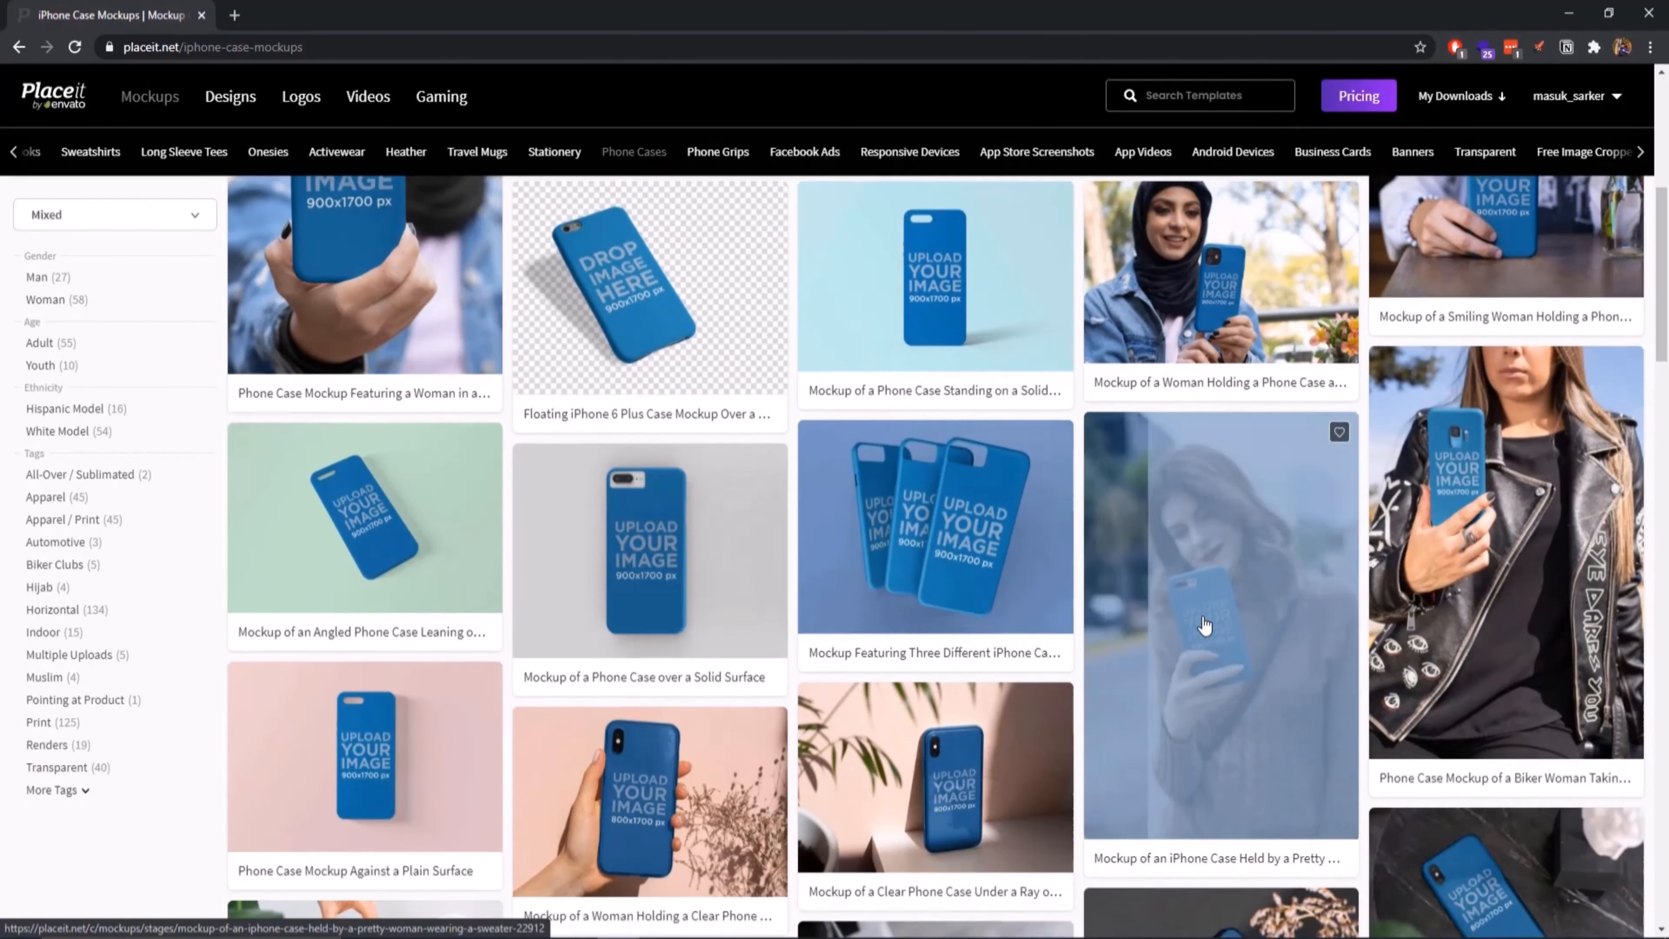
scroll(1208, 579, "down", 4)
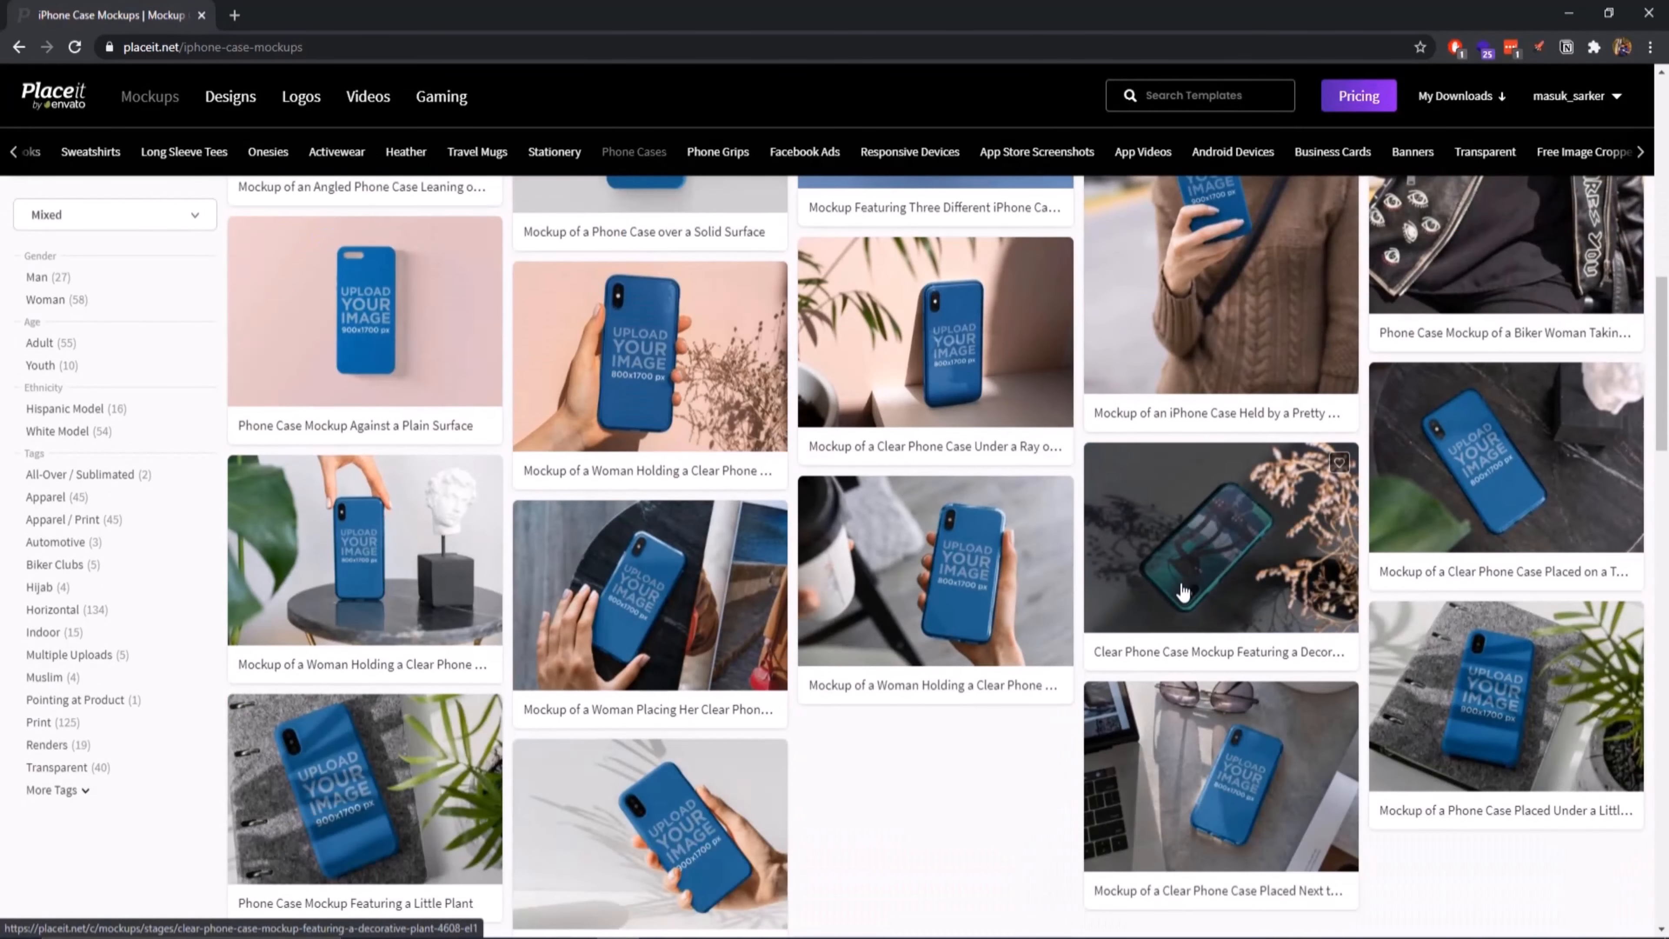
scroll(853, 515, "down", 7)
scroll(874, 510, "up", 8)
scroll(874, 509, "up", 8)
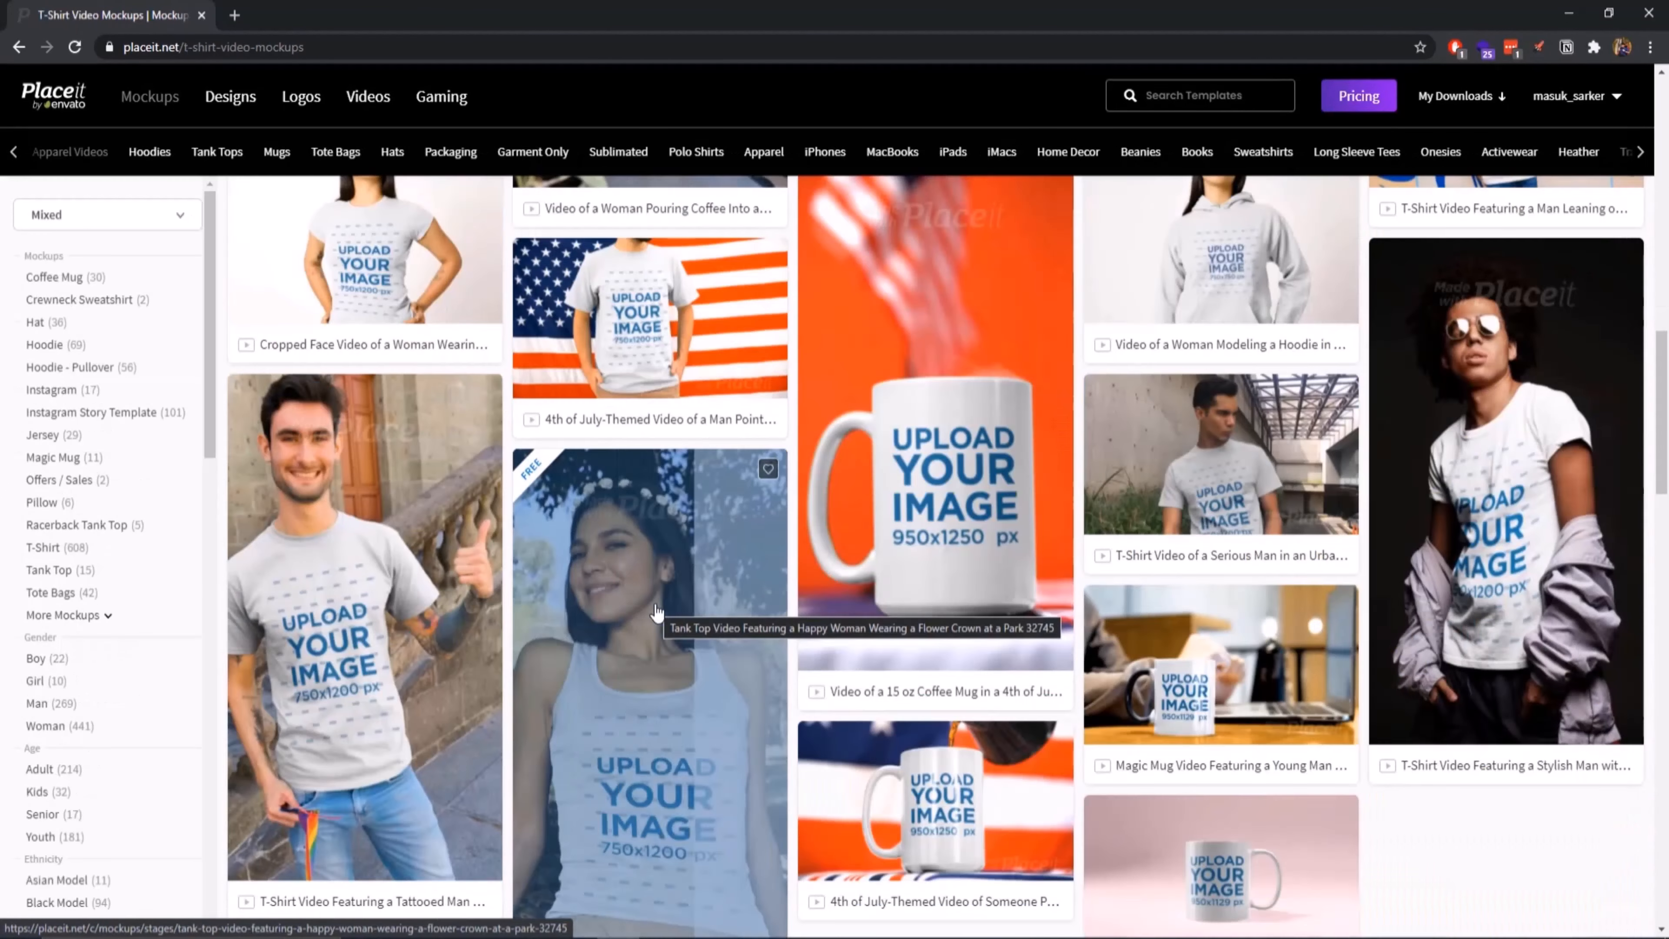
- Examine the free tank top video template among the apparel video mockups
scroll(698, 604, "down", 1)
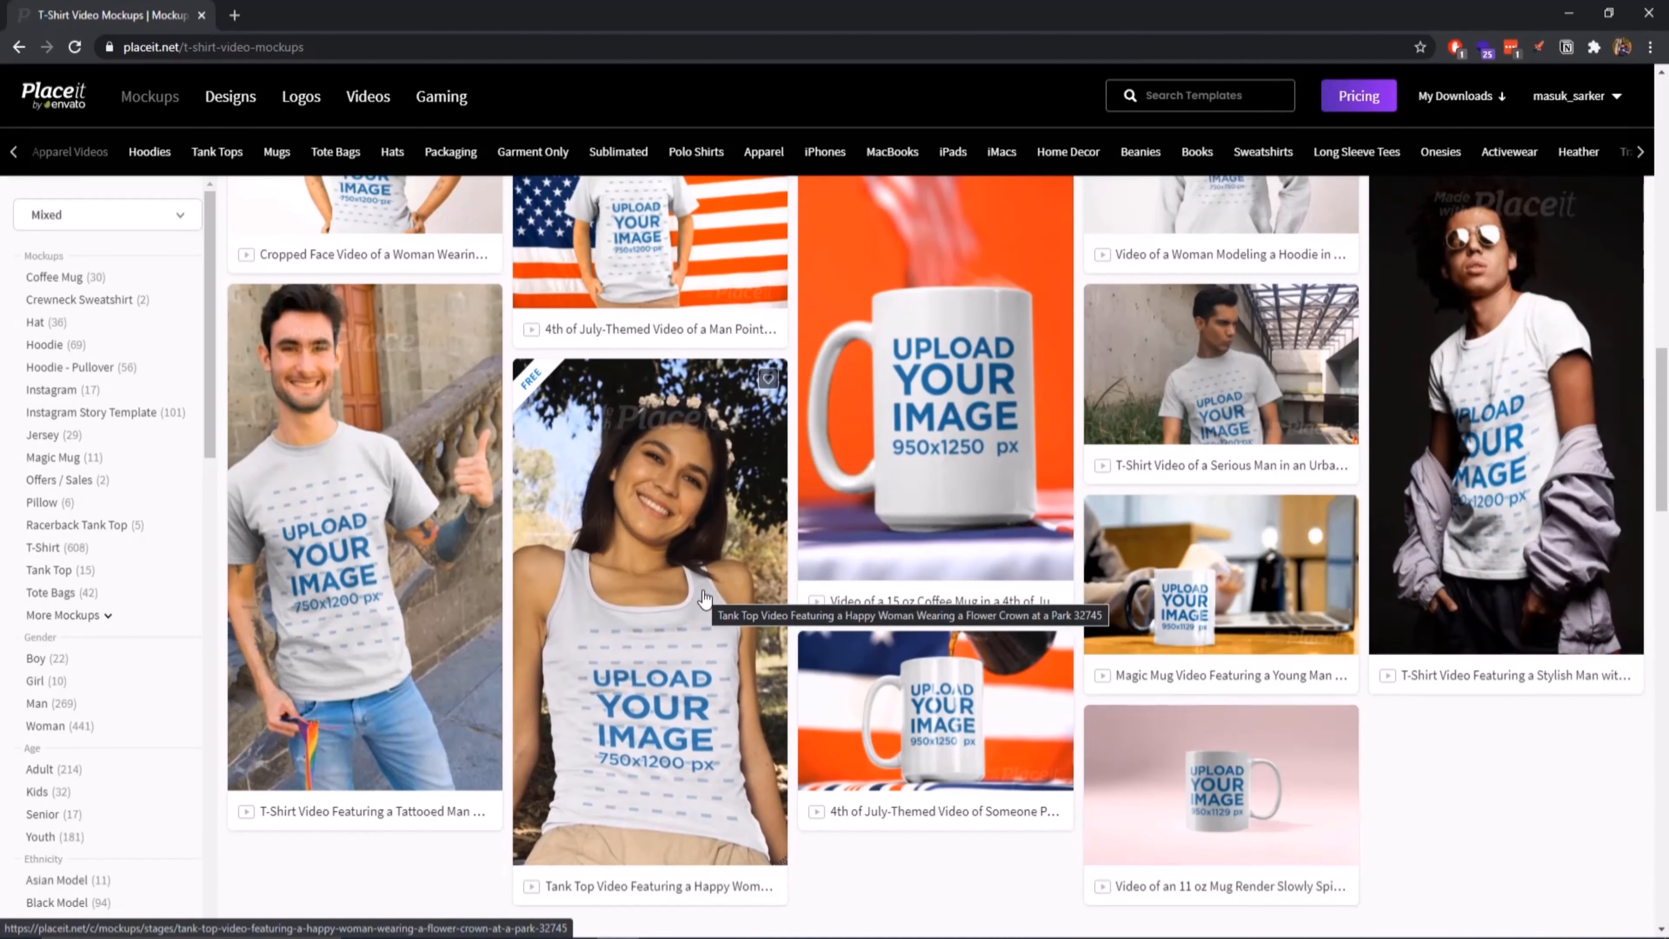
scroll(700, 598, "up", 1)
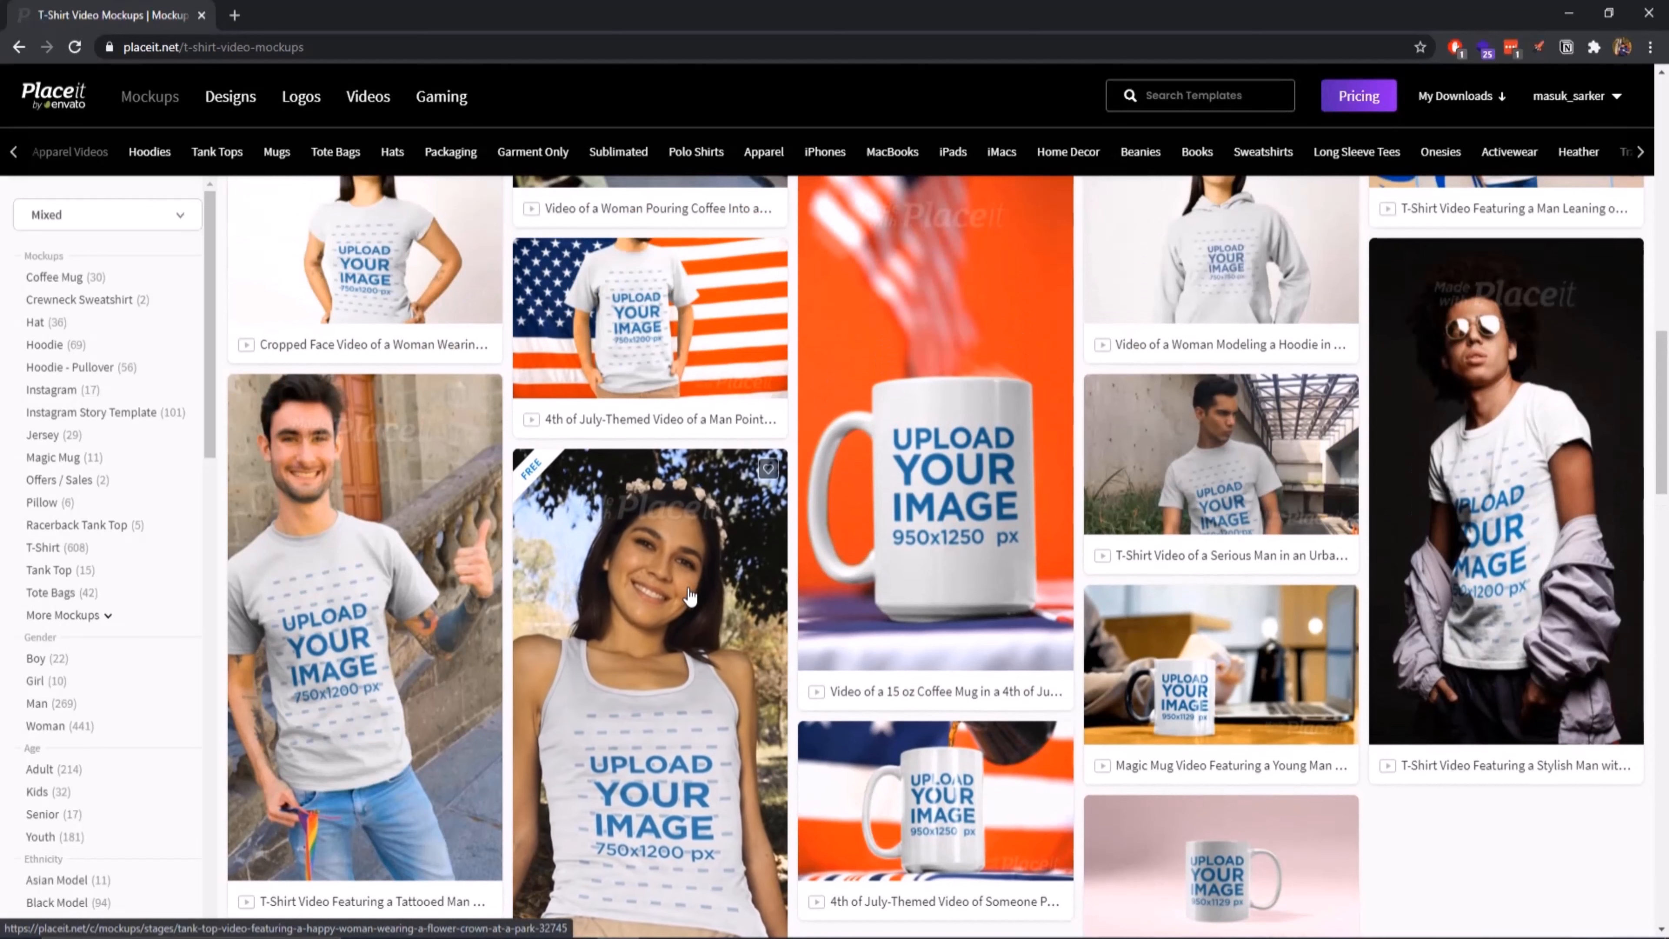
scroll(774, 576, "up", 1)
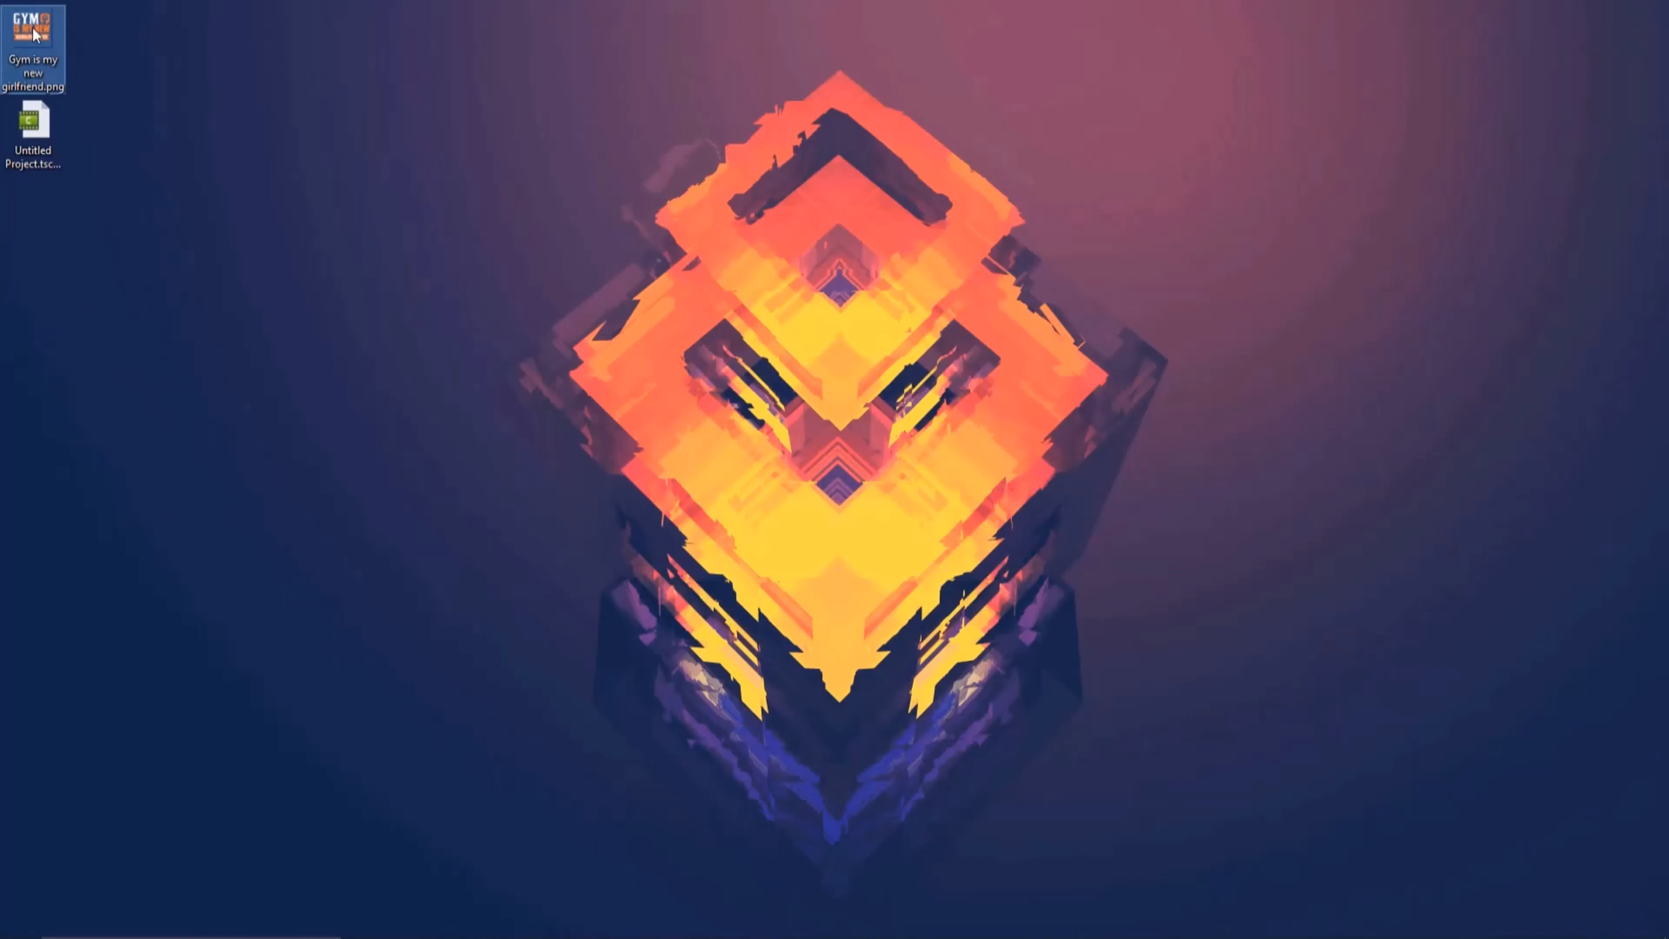
- Preview the design file "Gym is my new girlfriend.png" from the desktop and close the viewer
double_click(34, 32)
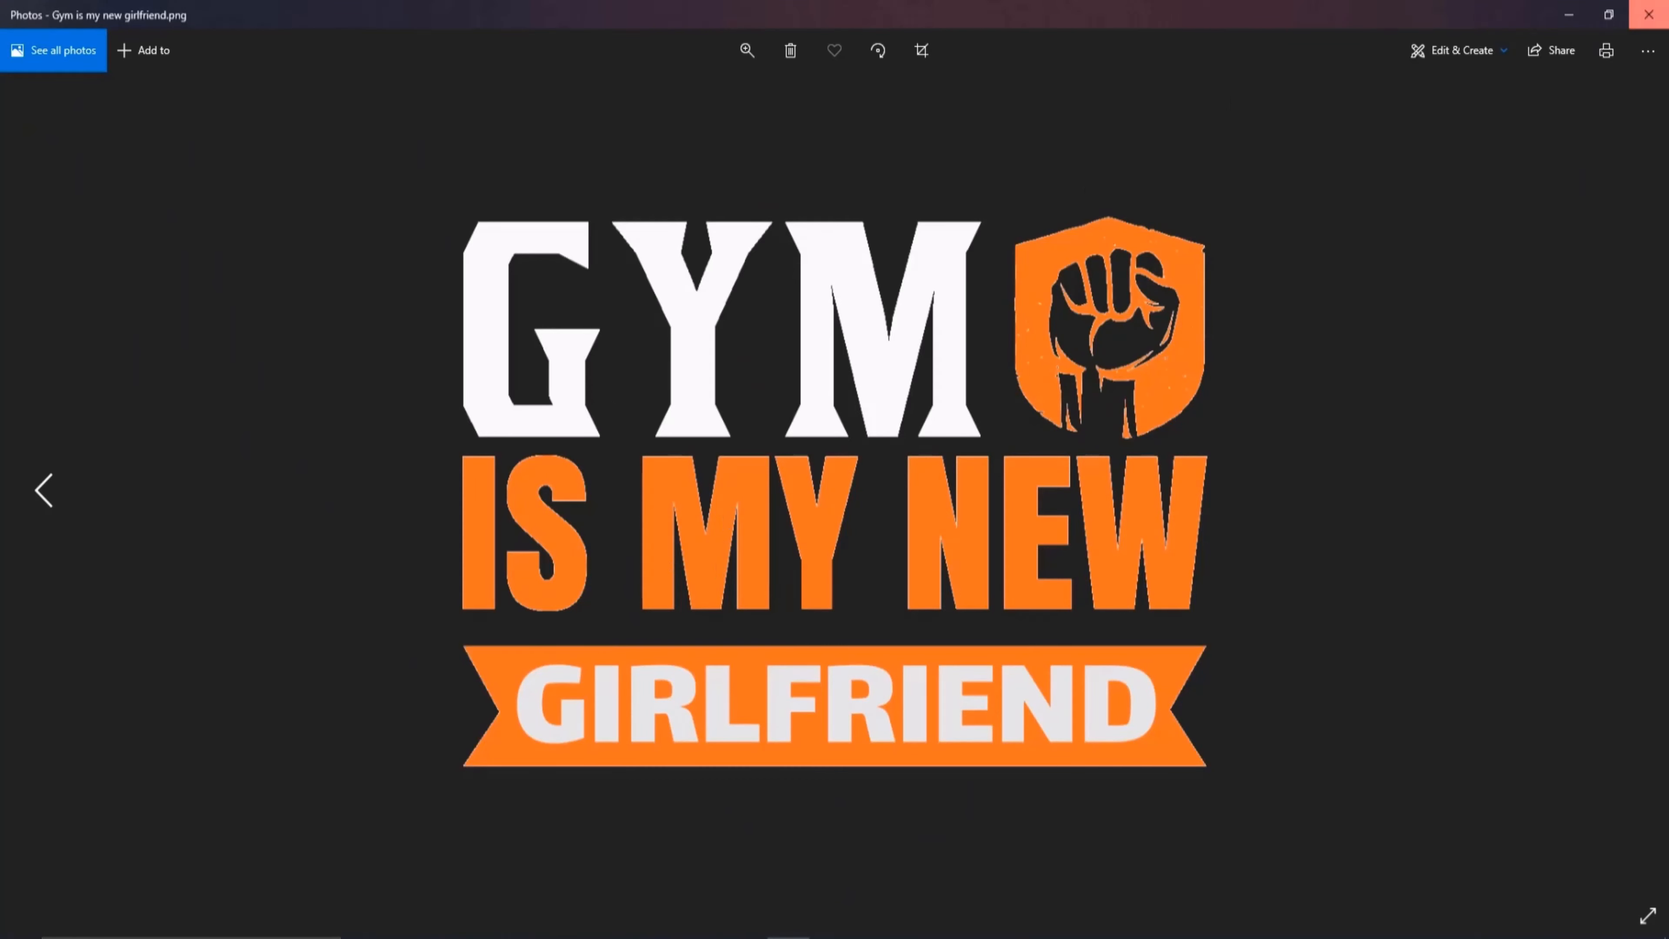
left_click(1649, 15)
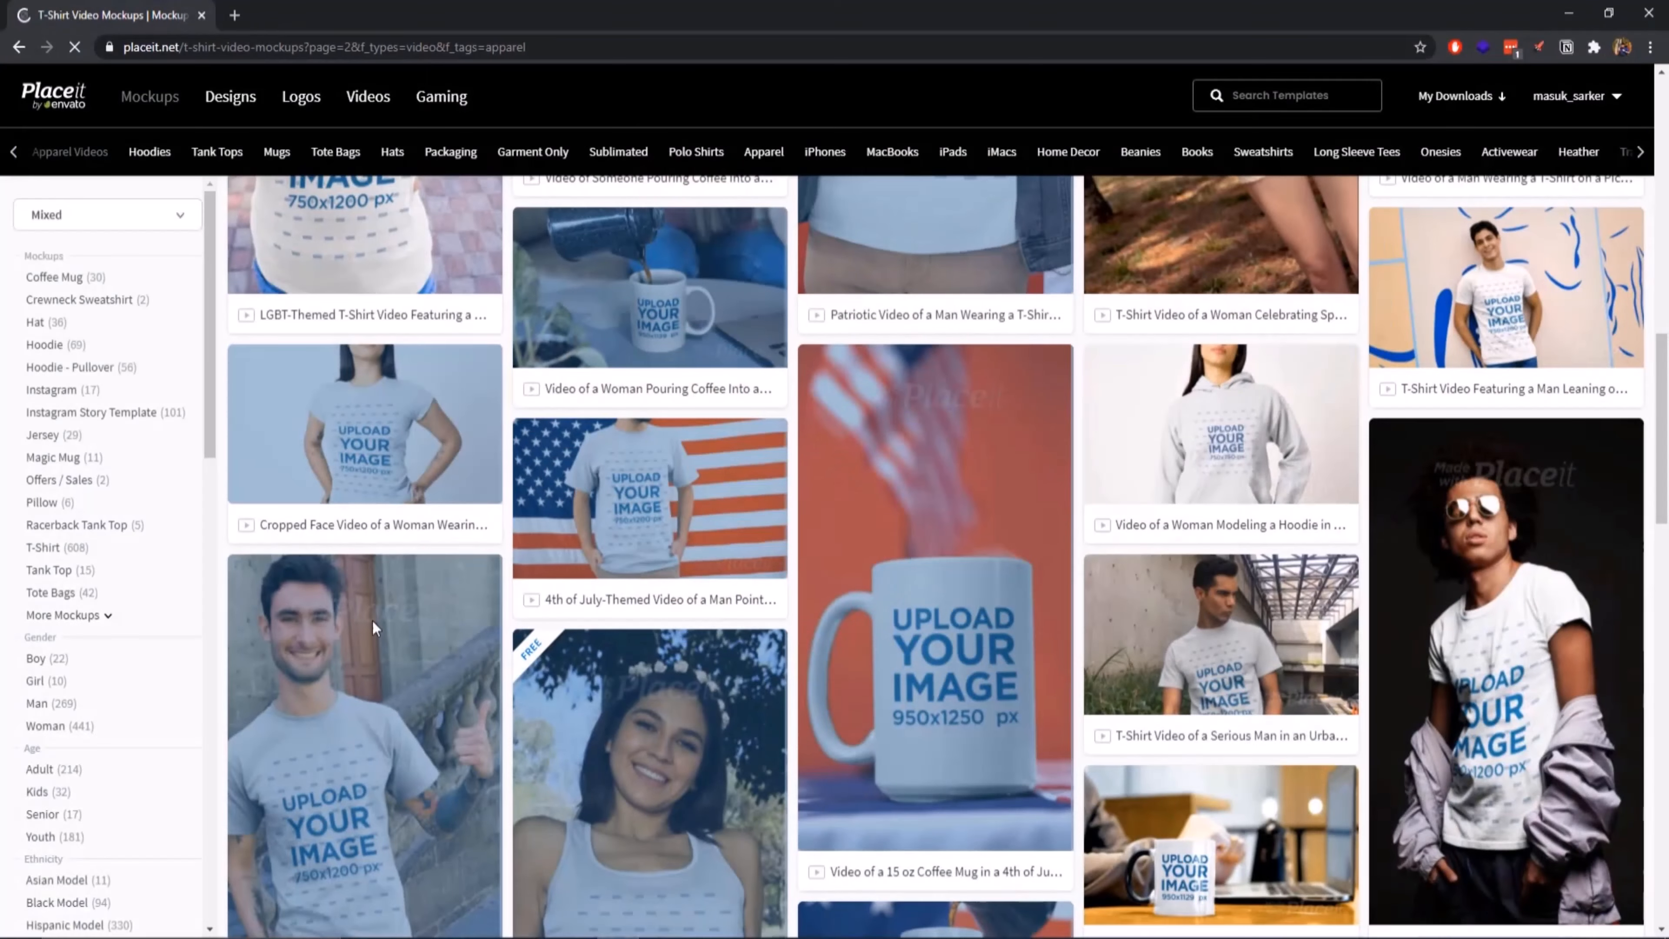
- Go to page 3 of the apparel video mockups, open the pullover hoodie video of a smiling man with sunglasses, and replay its preview
left_click(248, 568)
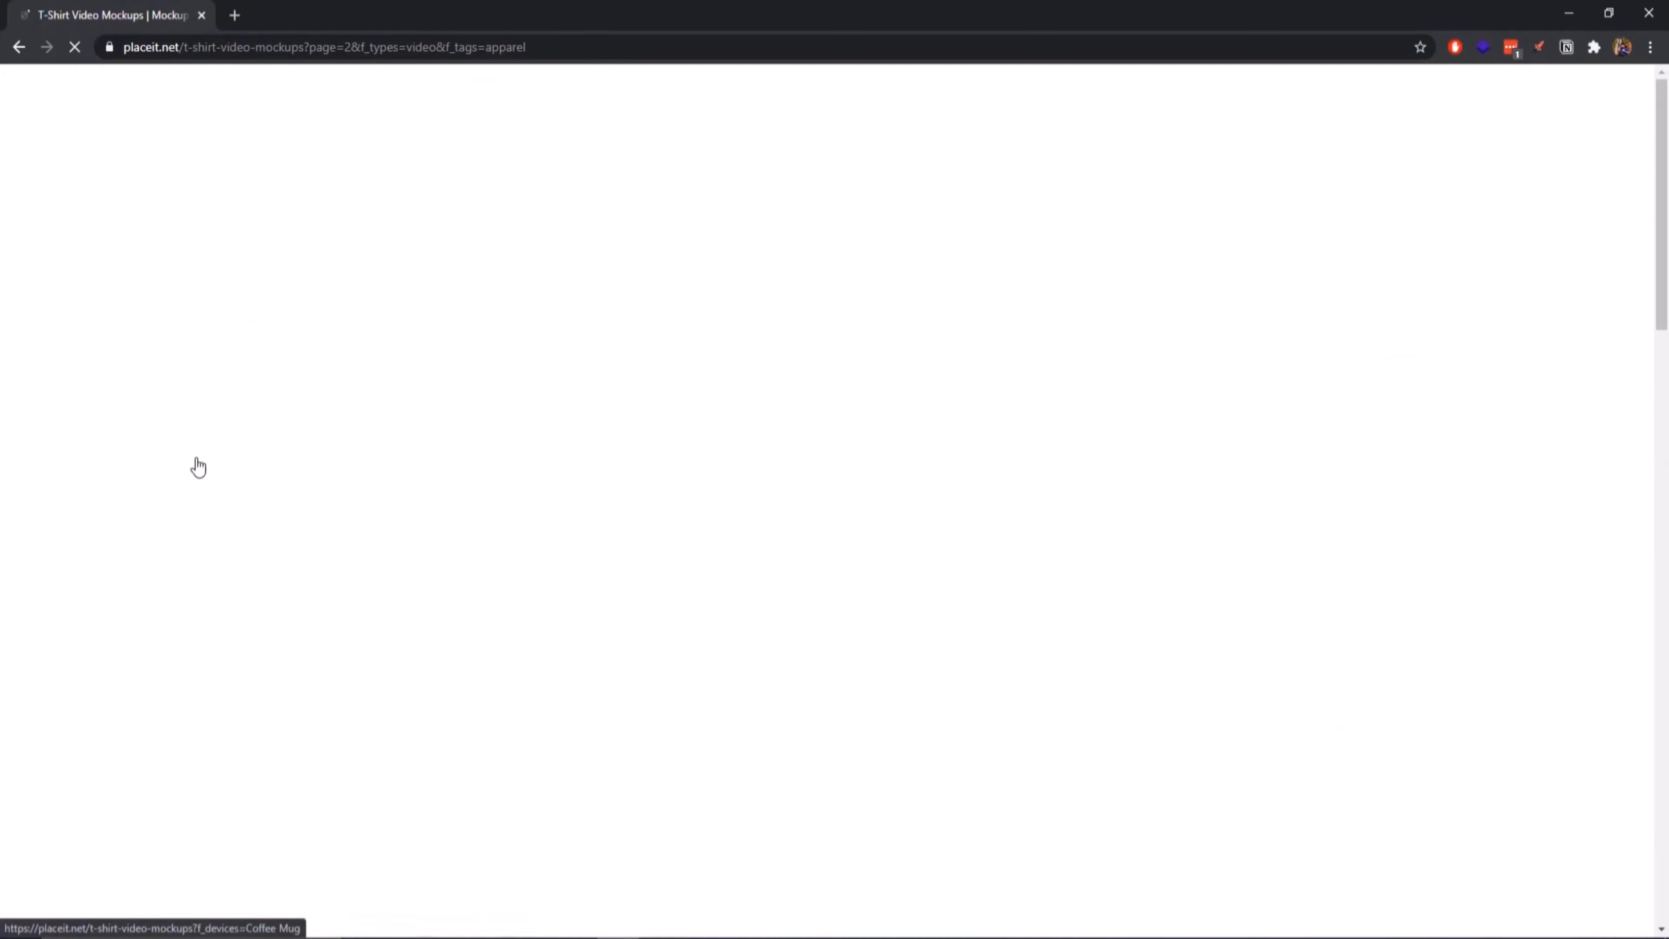
scroll(220, 490, "down", 5)
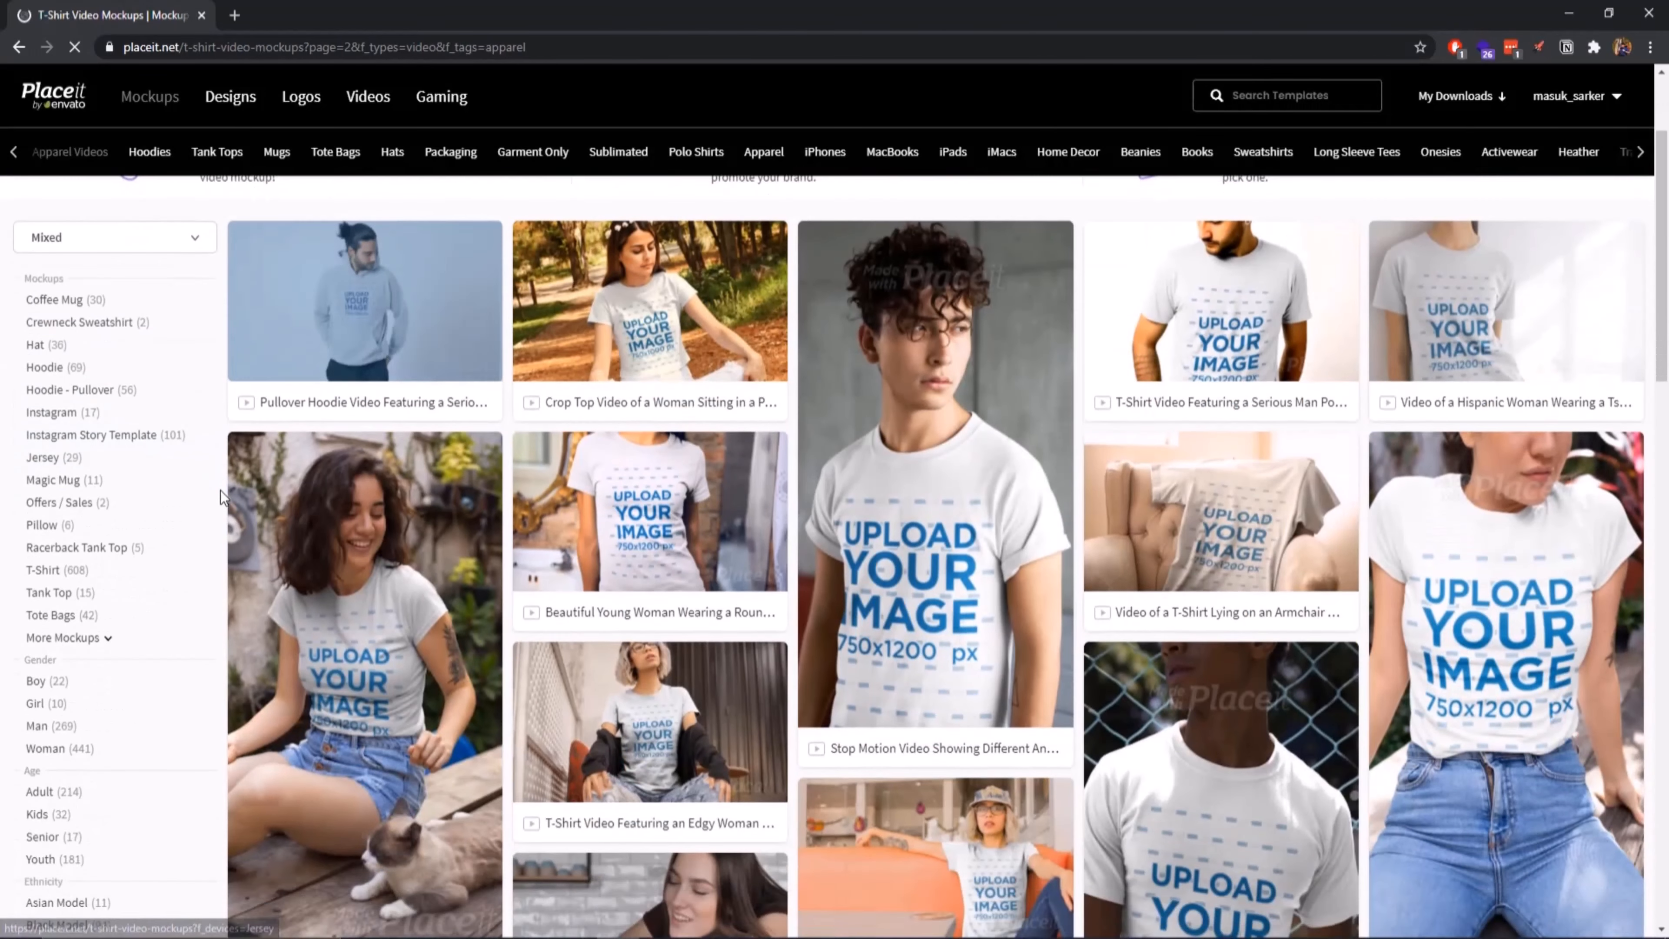
scroll(551, 573, "down", 15)
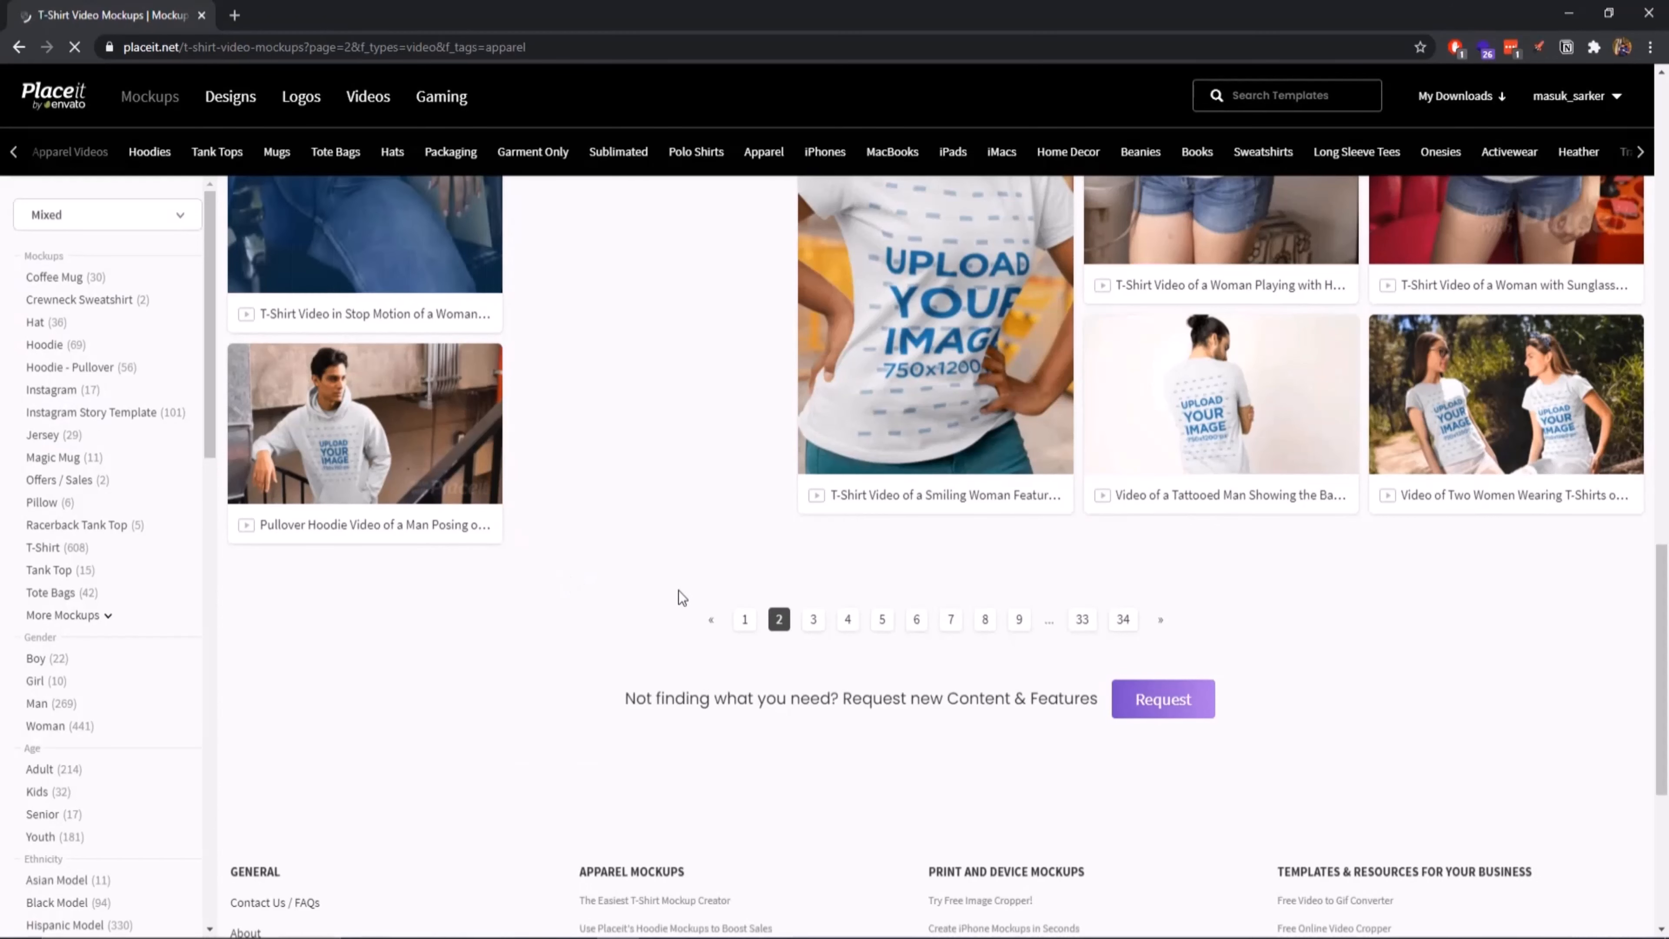
left_click(813, 619)
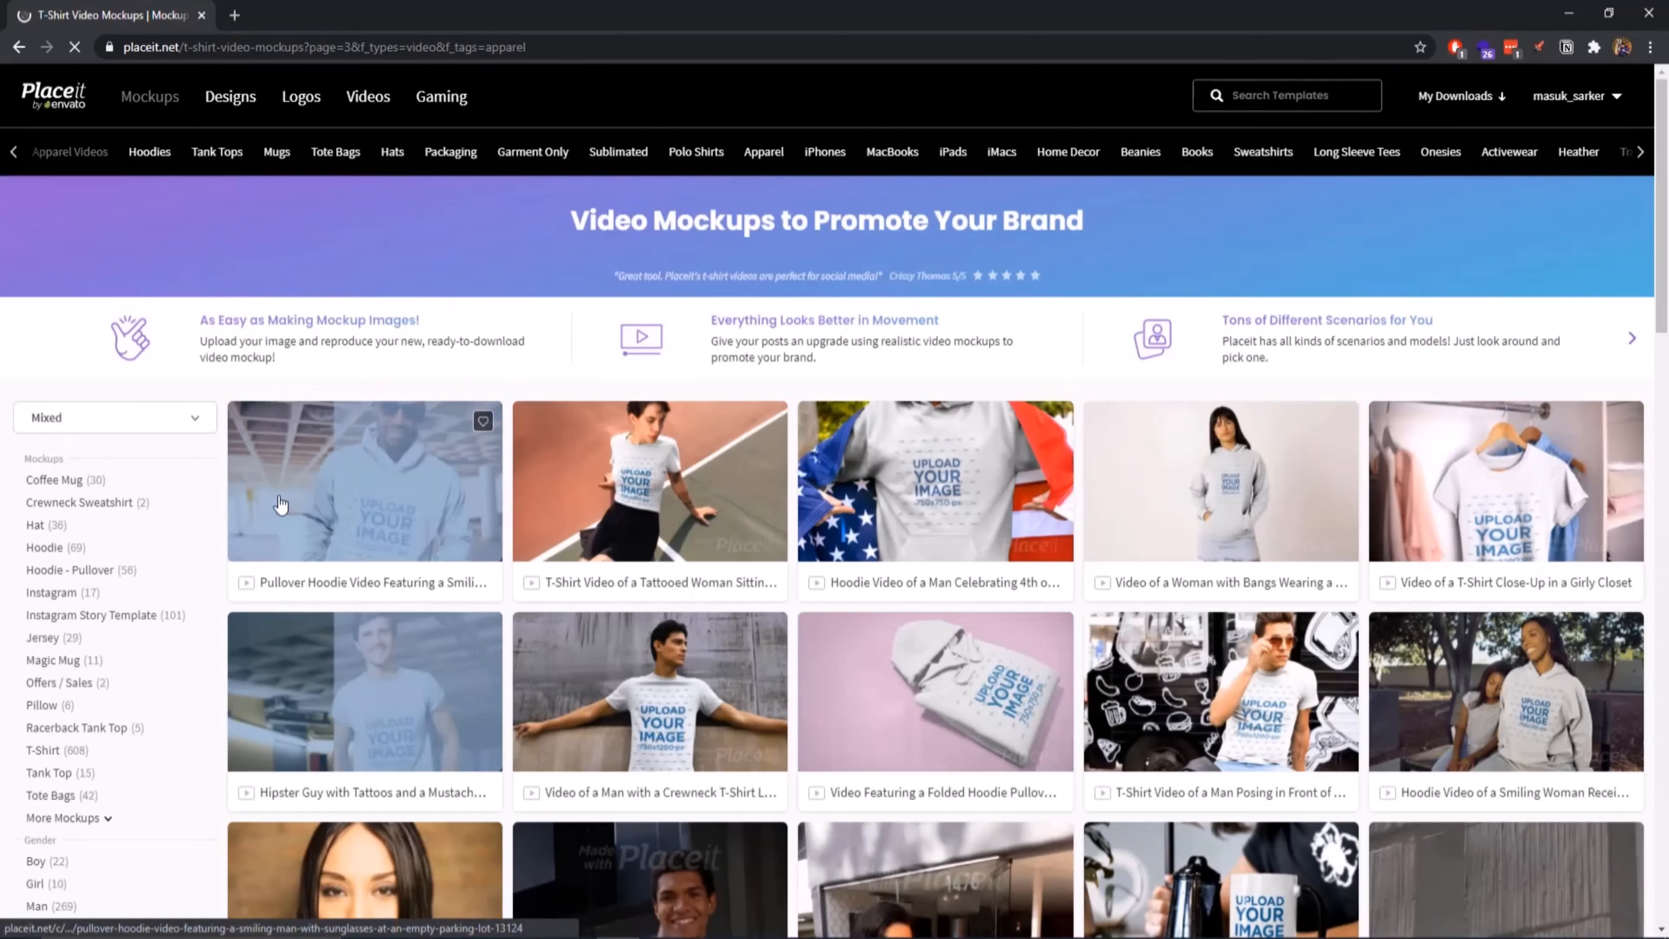
left_click(333, 475)
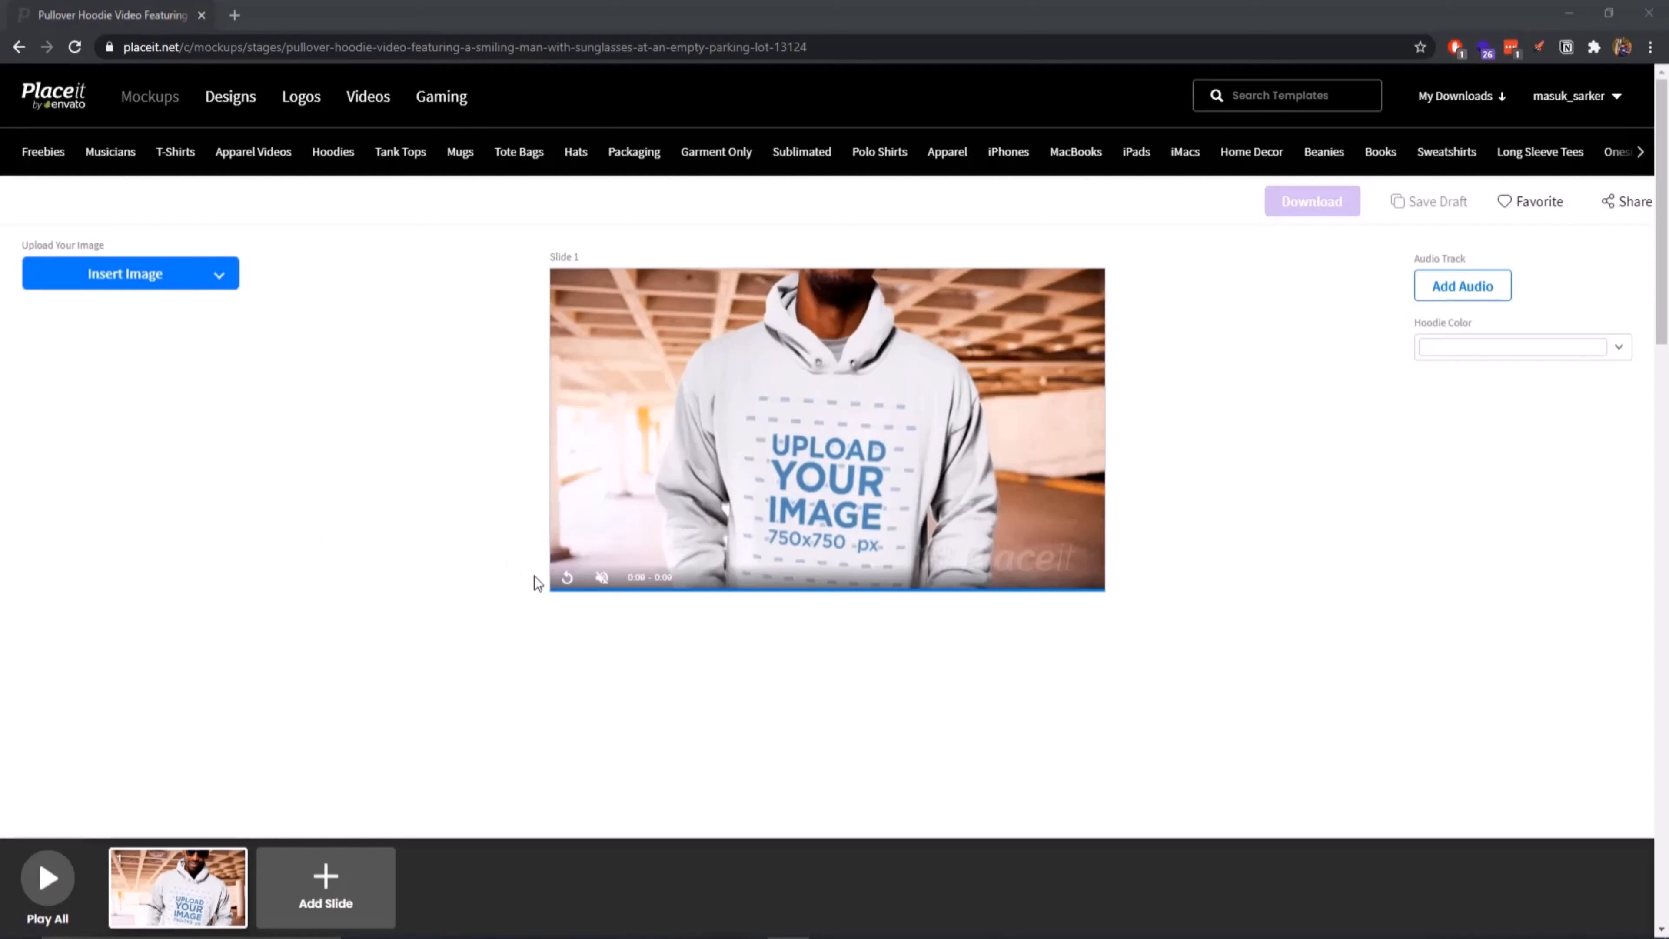
left_click(567, 577)
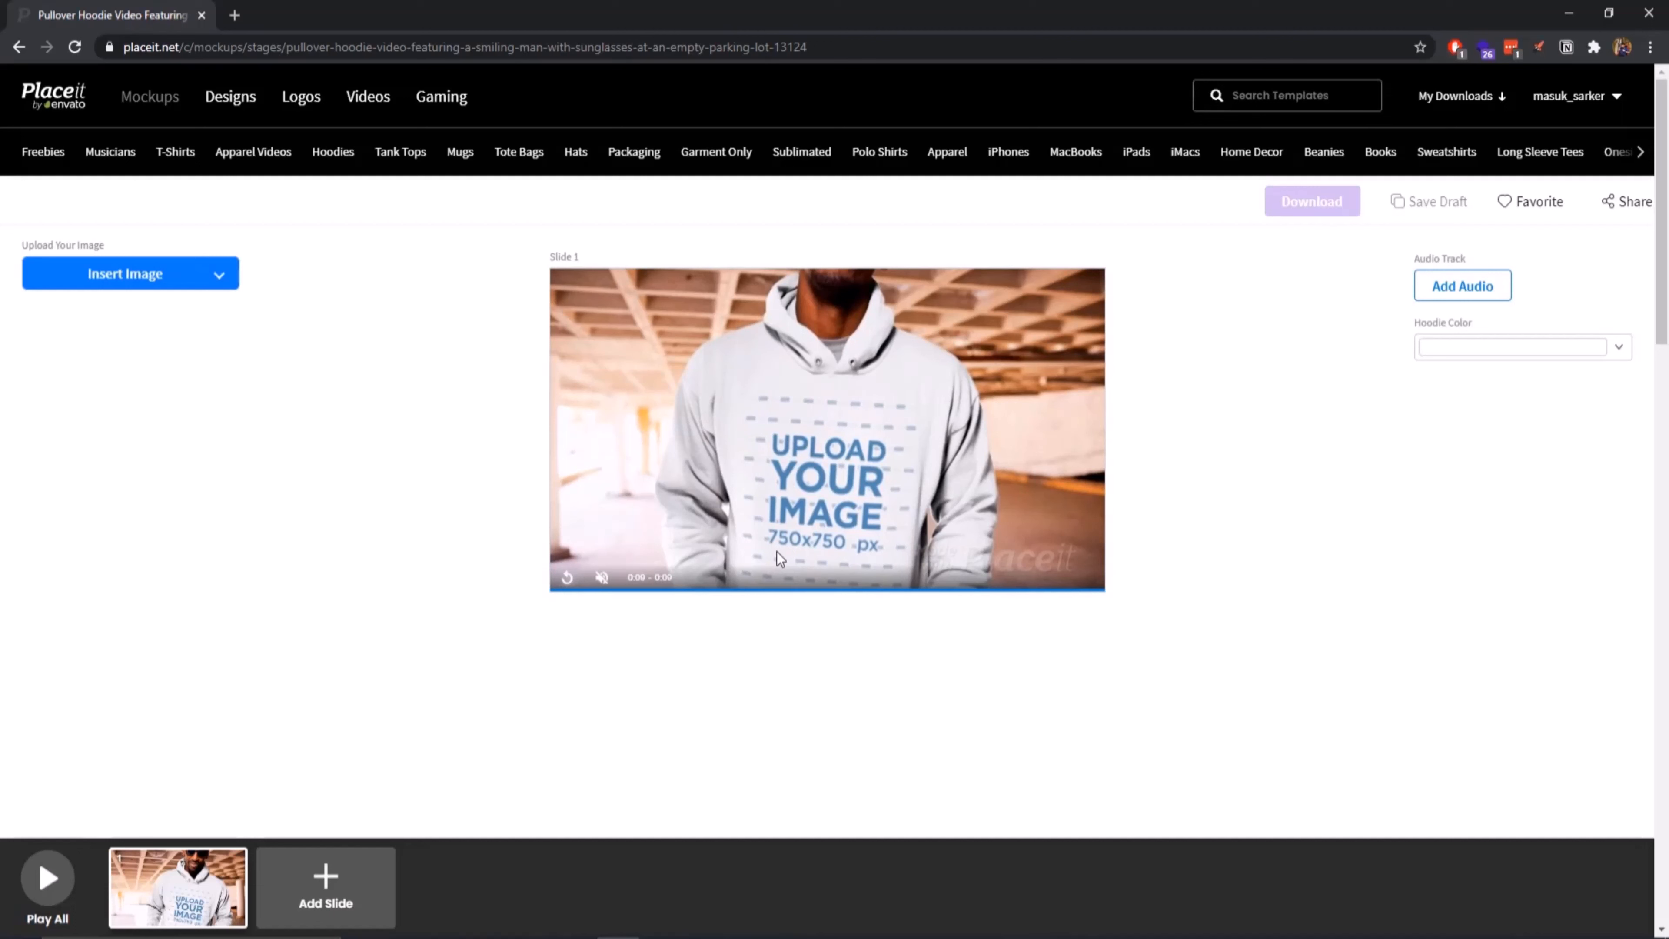
- Switch to Photoshop and create a new document 750 by 750 pixels at a resolution of 300 pixels/inch
key("alt+Tab")
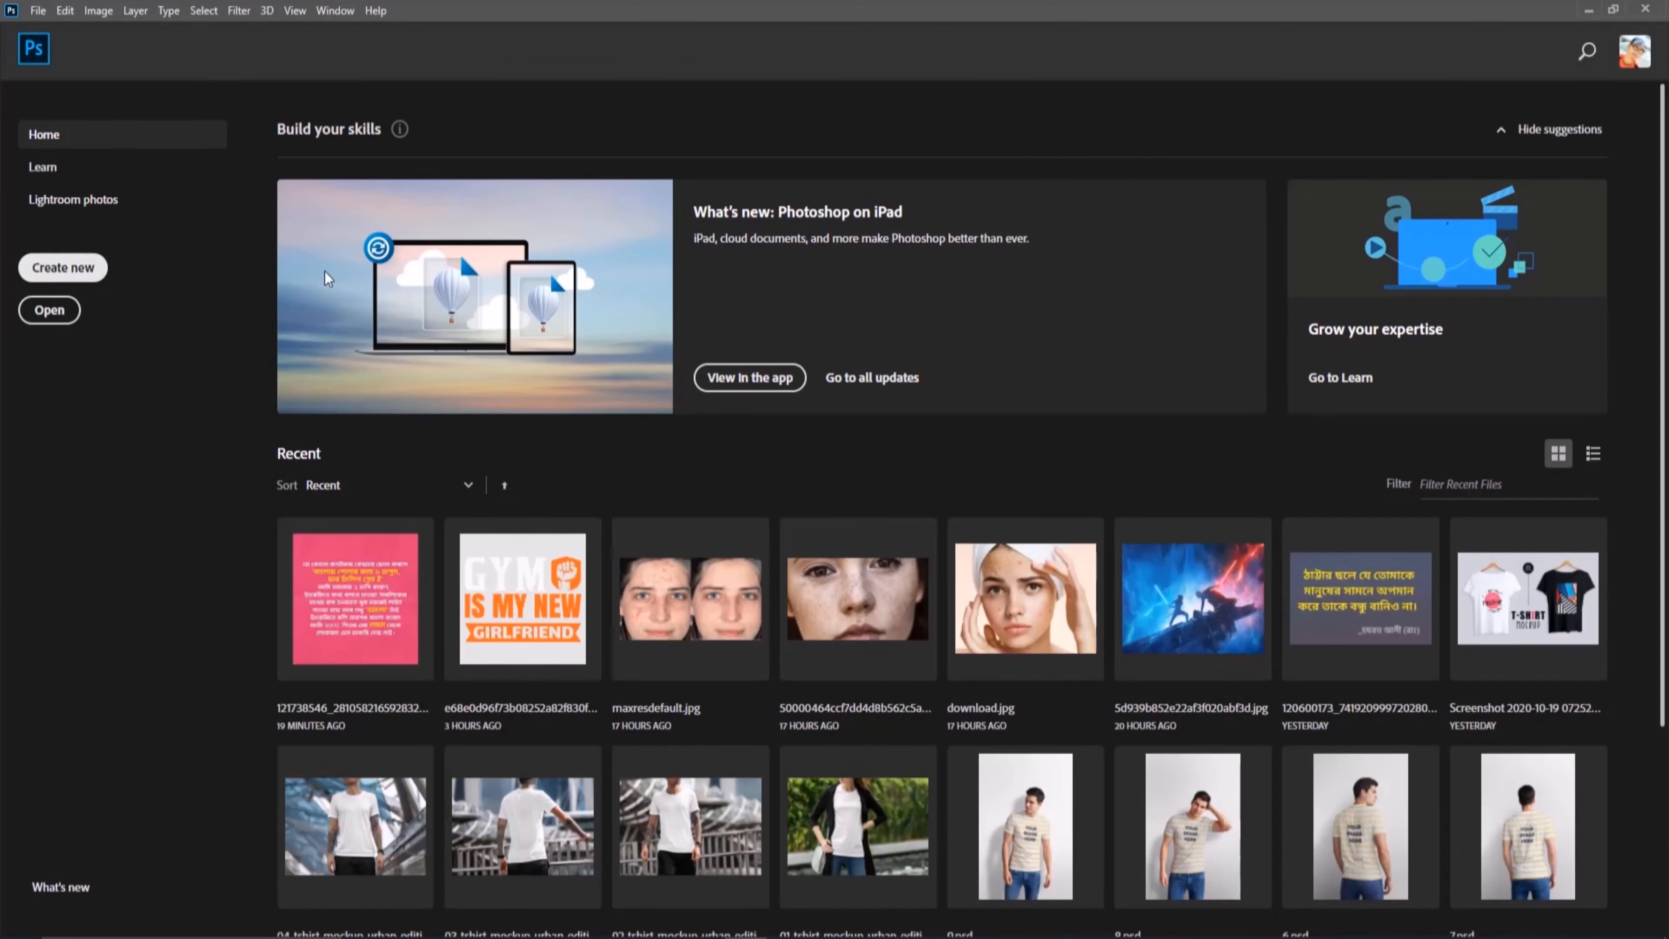
key("ctrl+n")
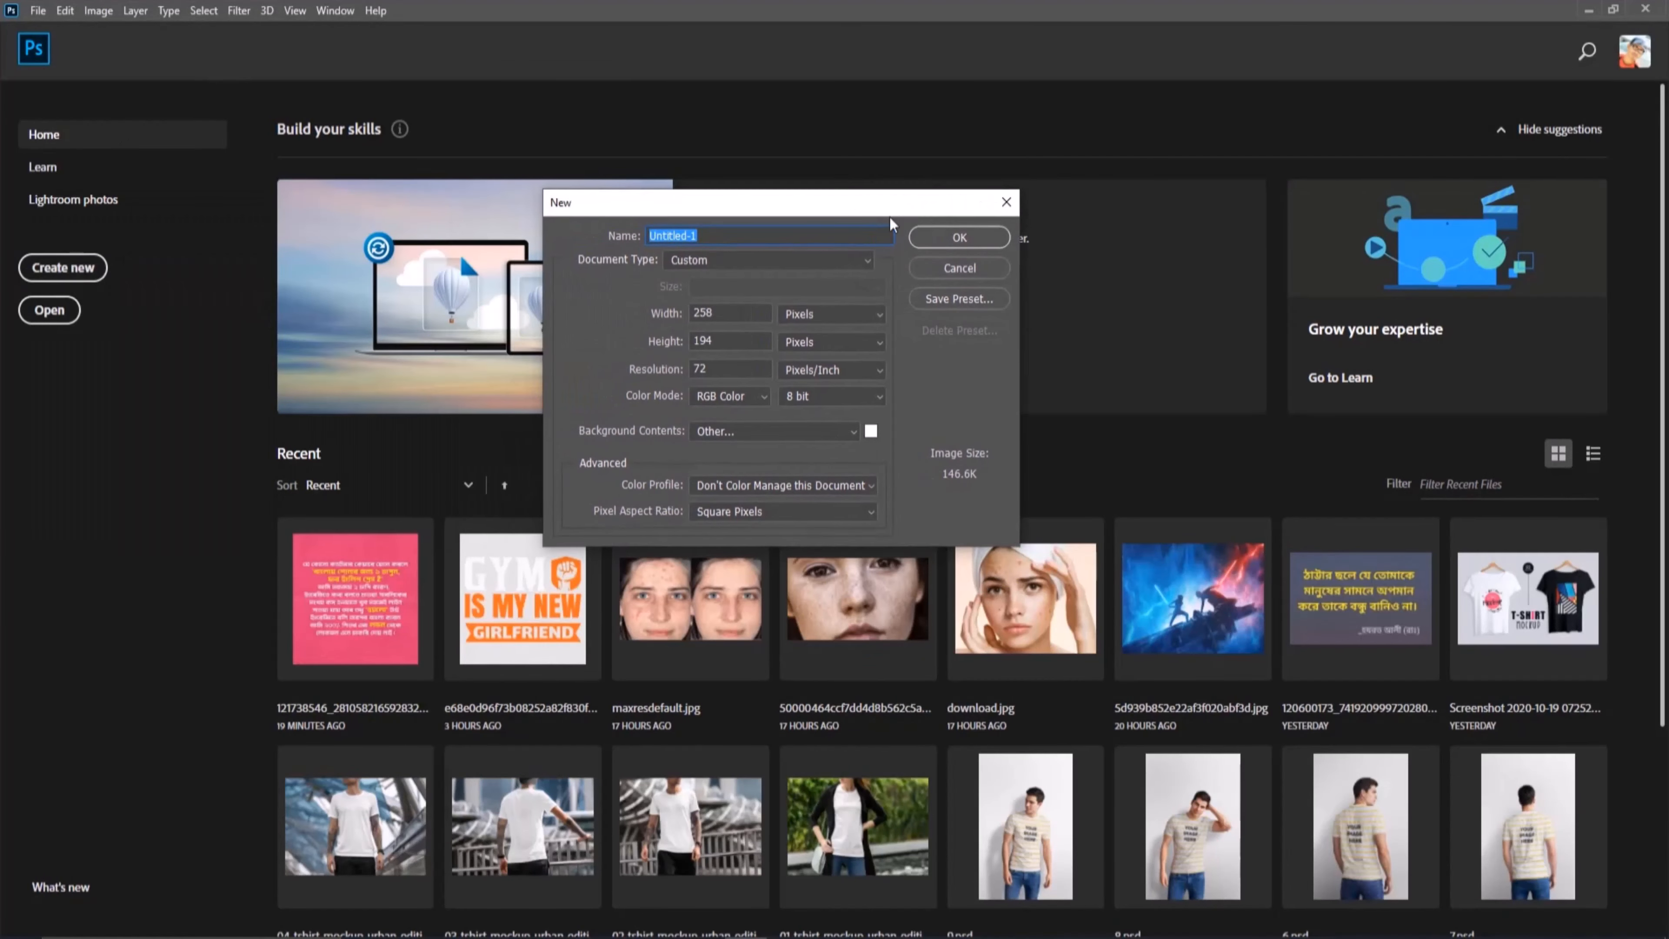
left_click(723, 311)
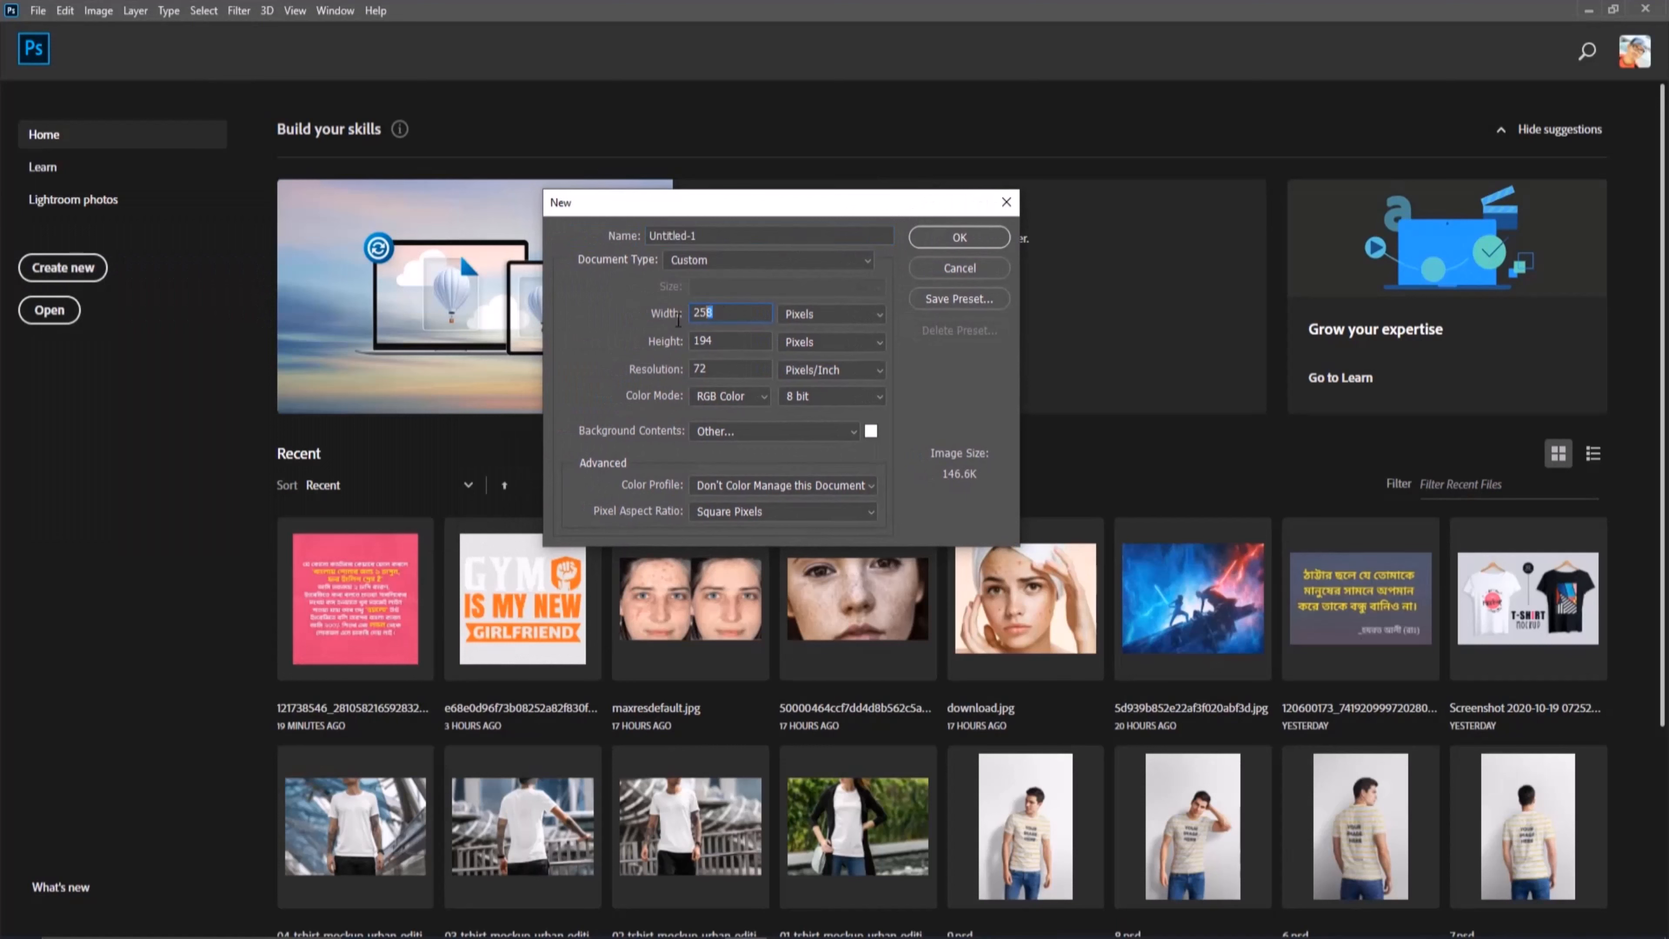
type("750")
key("Tab")
type("750")
key("Tab")
type("300")
left_click(947, 242)
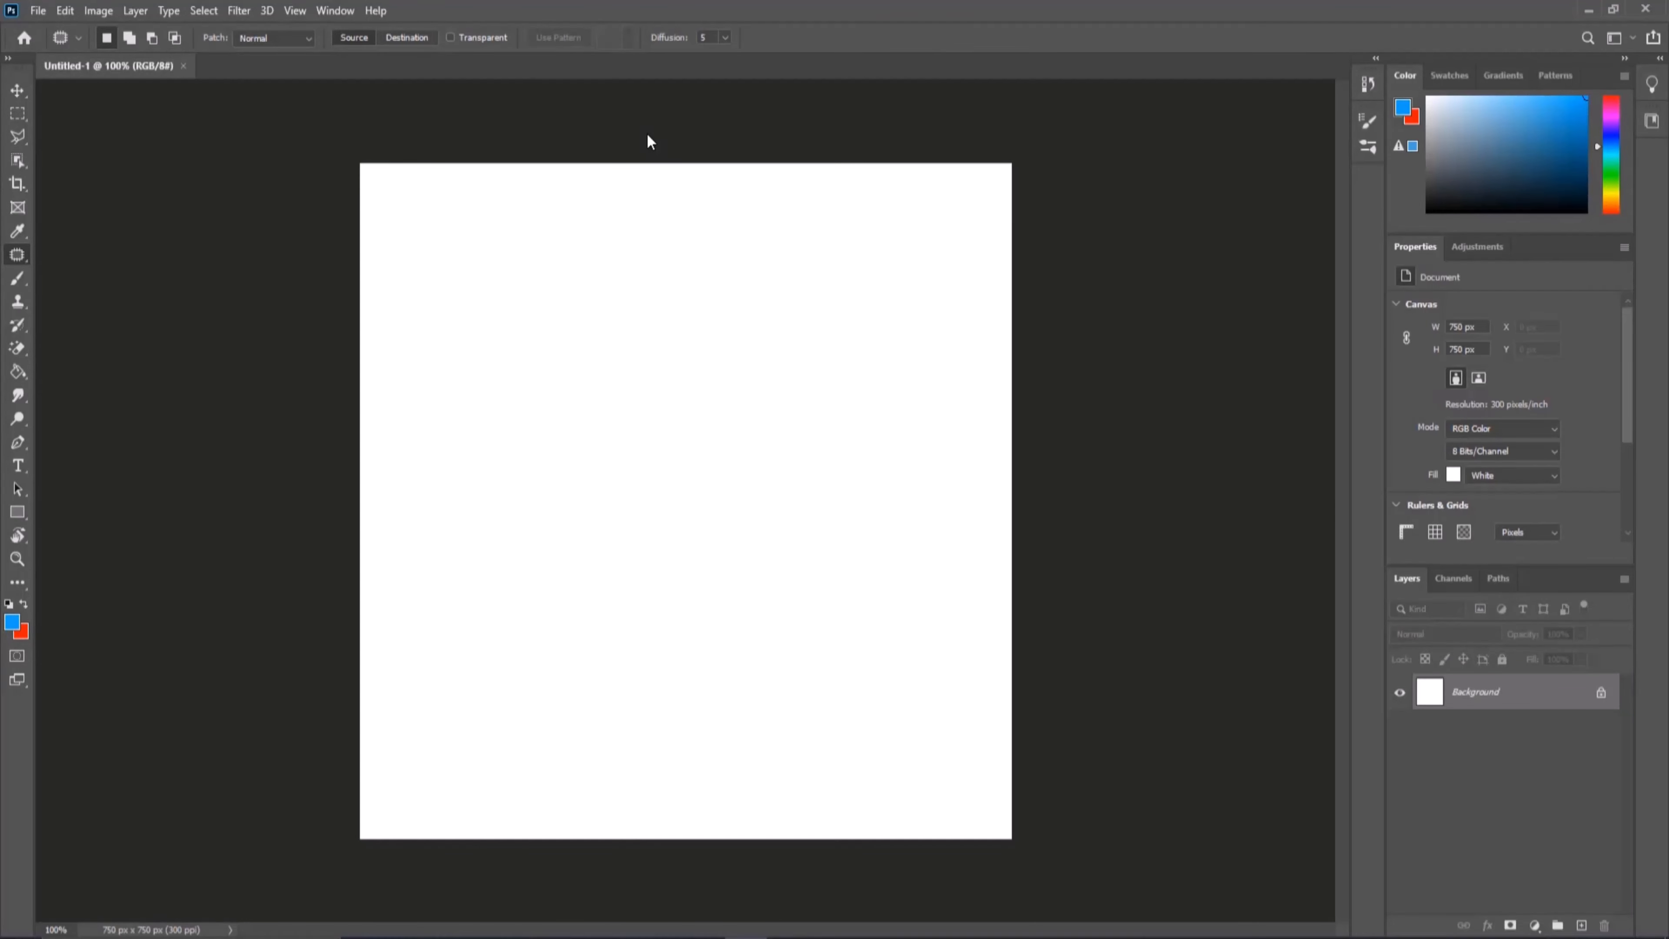
- Place "Gym is my new girlfriend.png" from the desktop onto the blank canvas
double_click(652, 10)
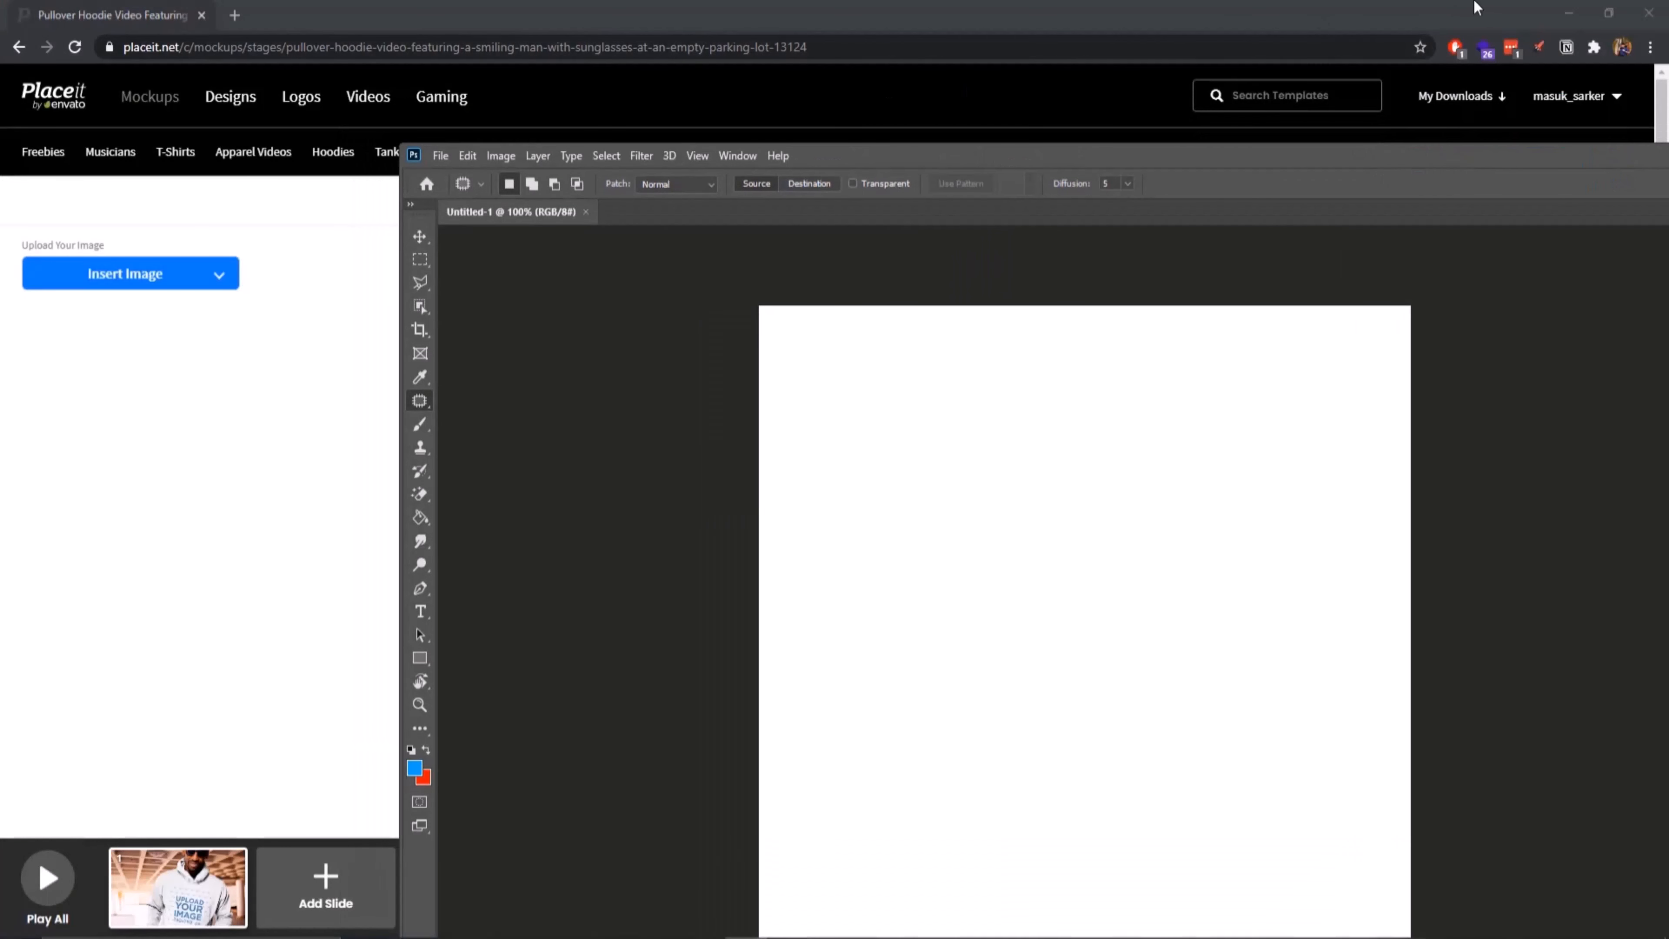
left_click(1566, 12)
left_click_drag(996, 150, 865, 58)
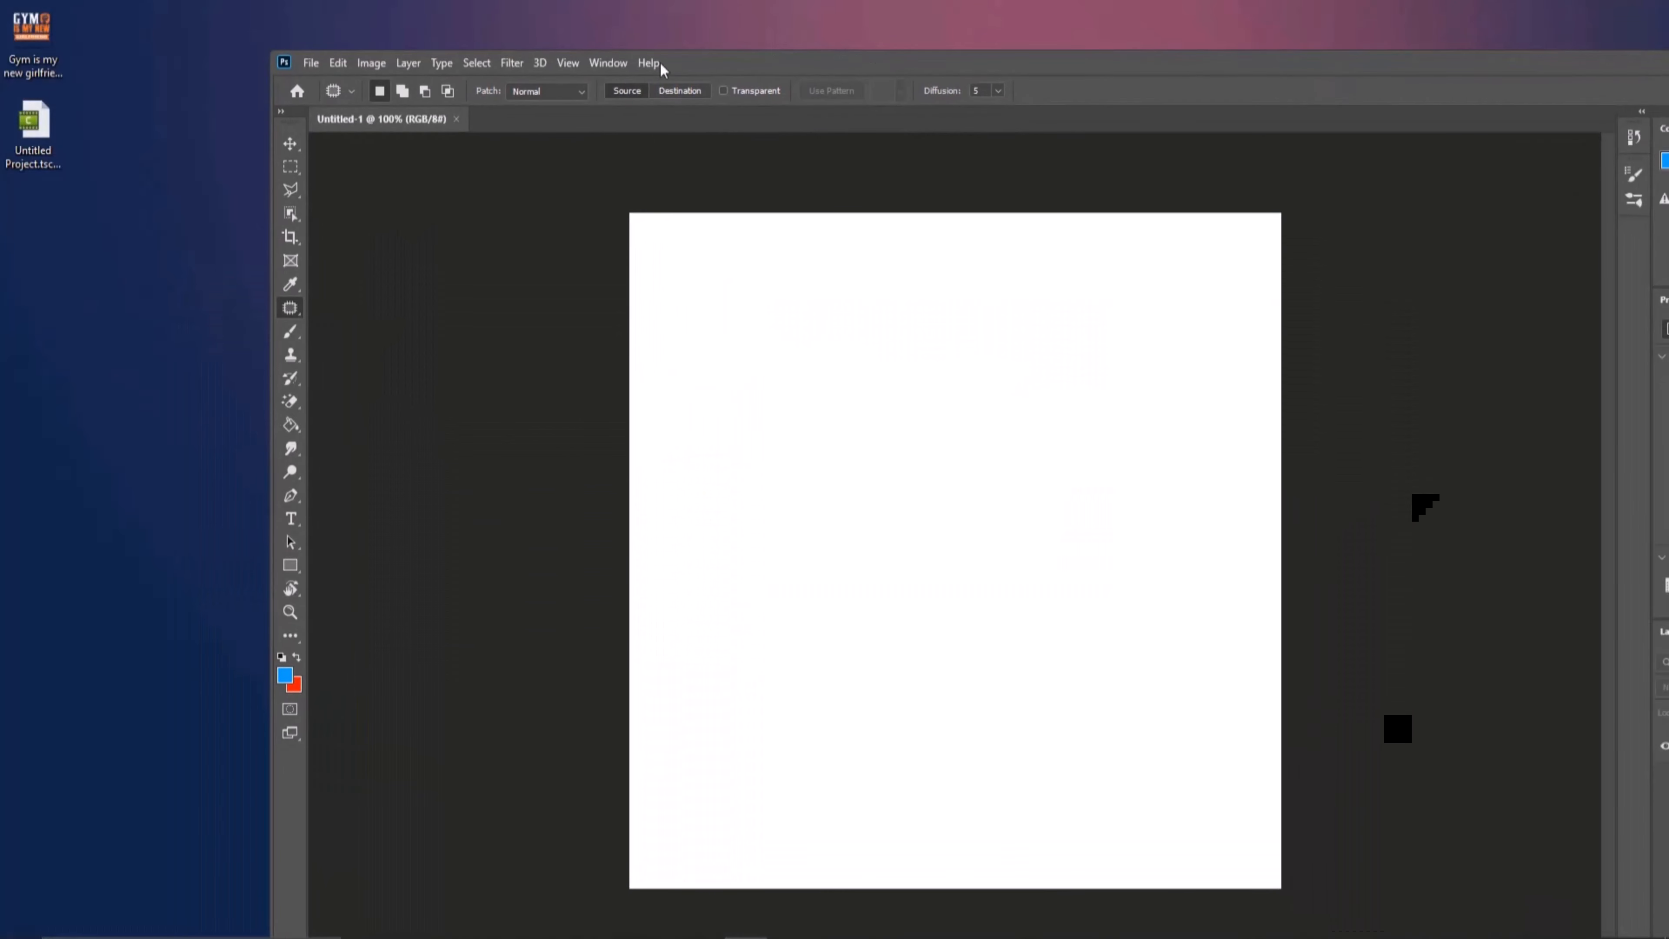
left_click_drag(31, 26, 944, 482)
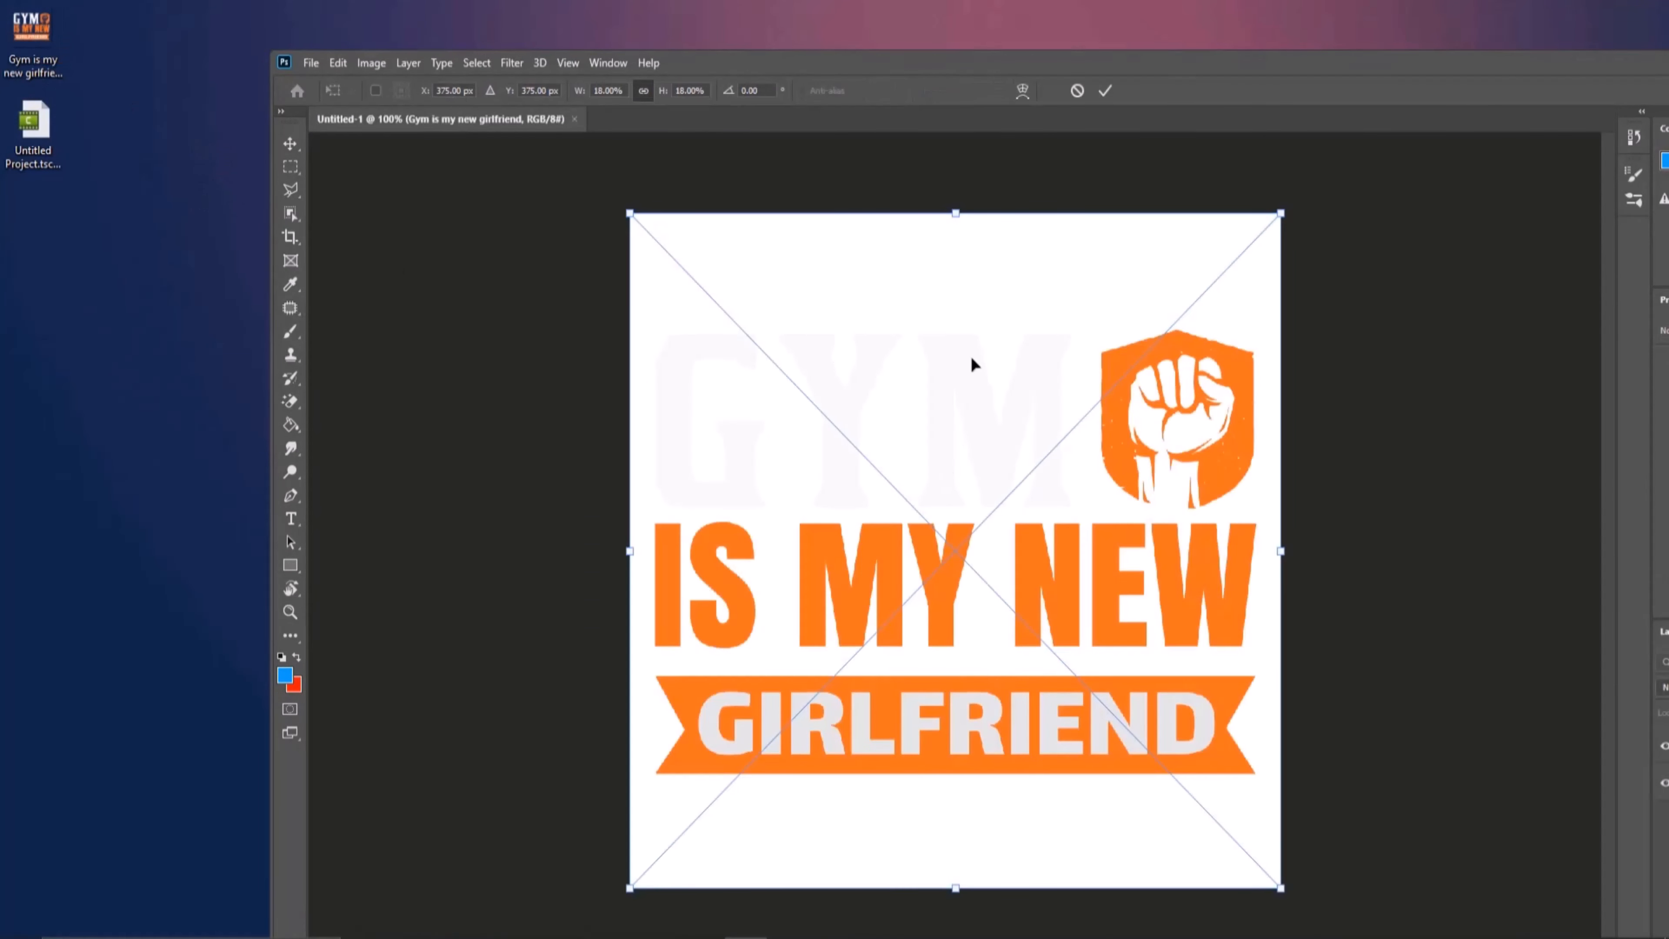
double_click(932, 65)
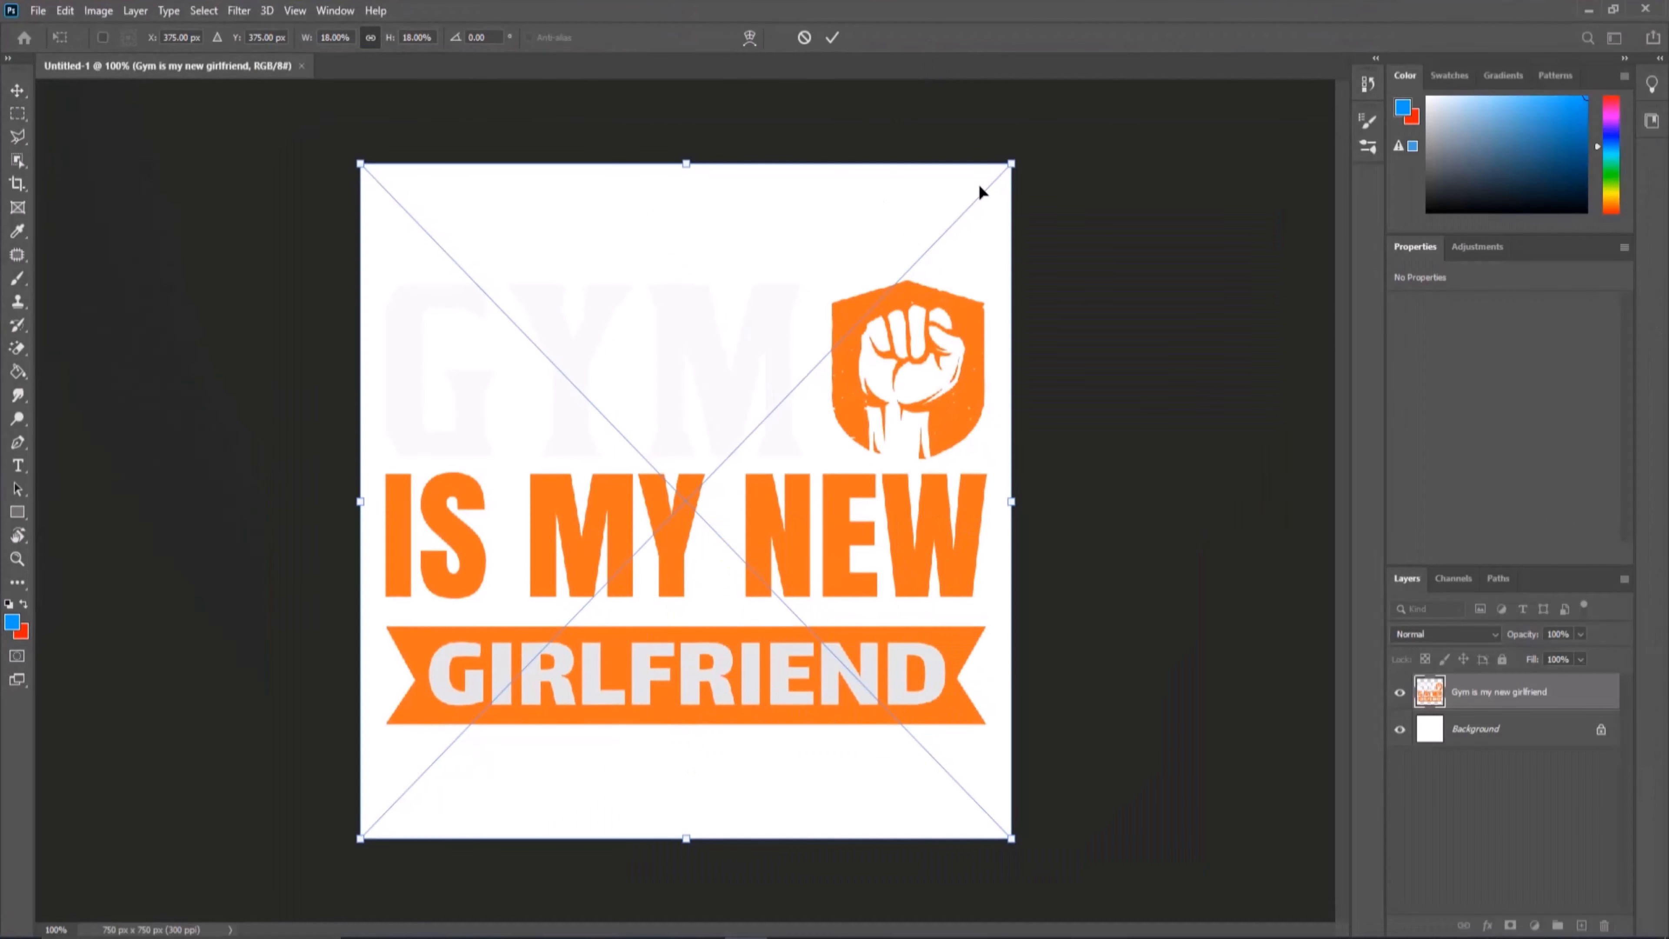
- Enlarge the placed design to 18.50% scale, centre it horizontally slightly above the canvas middle, and commit the placement
left_click_drag(1011, 163, 1035, 151)
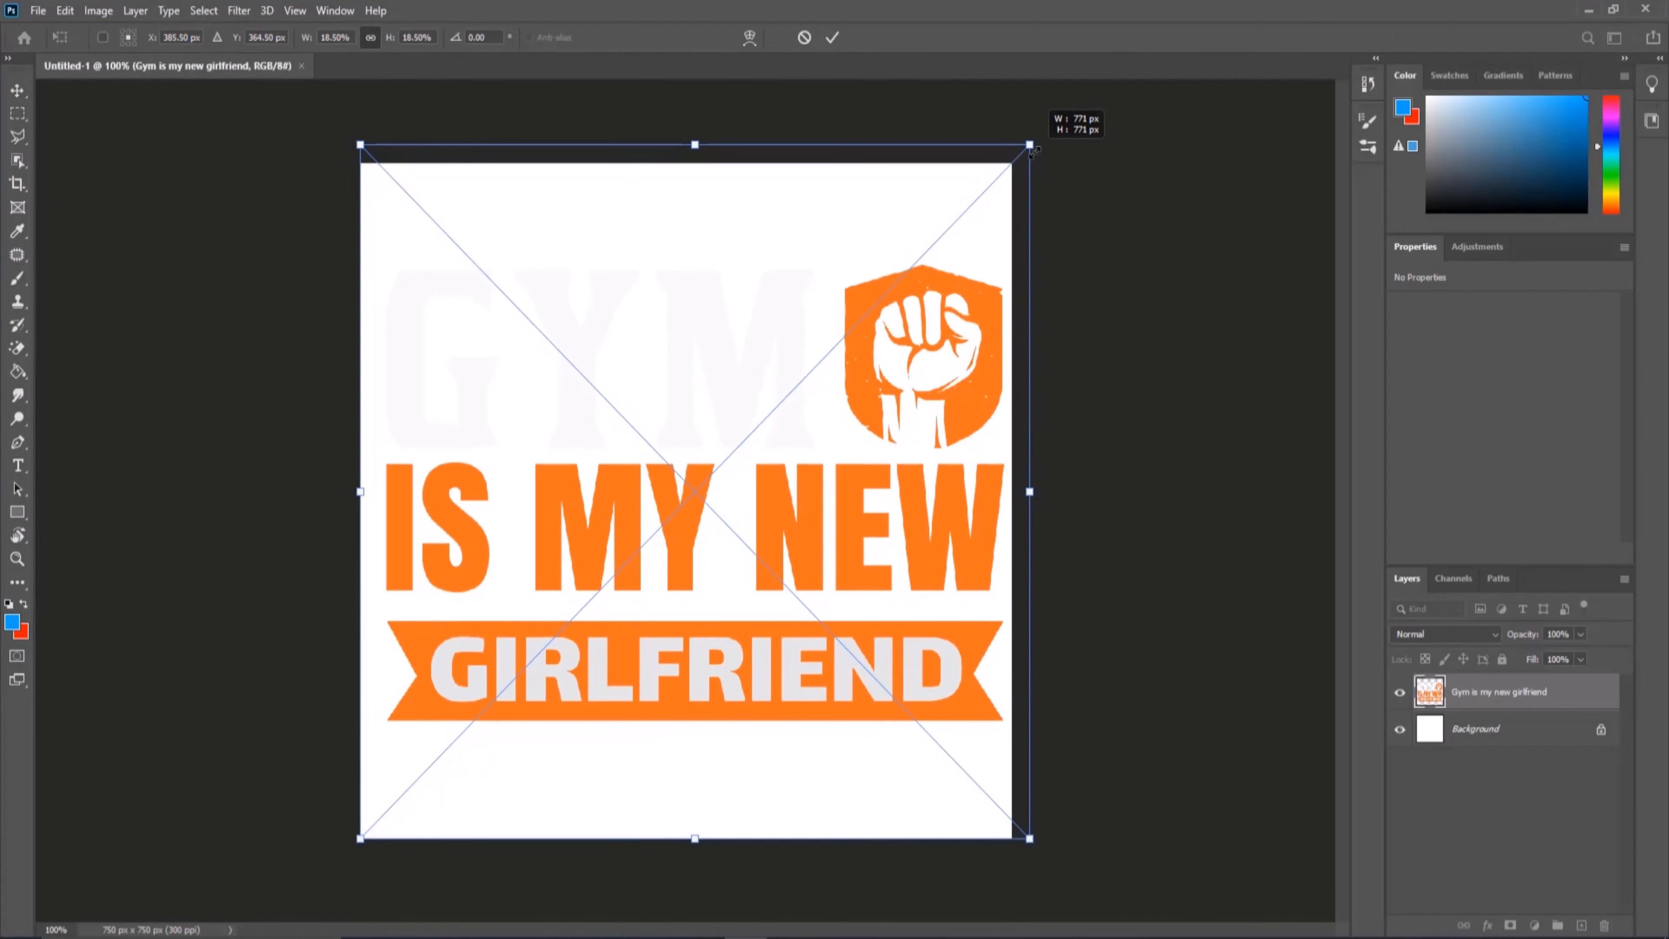
left_click_drag(640, 294, 632, 287)
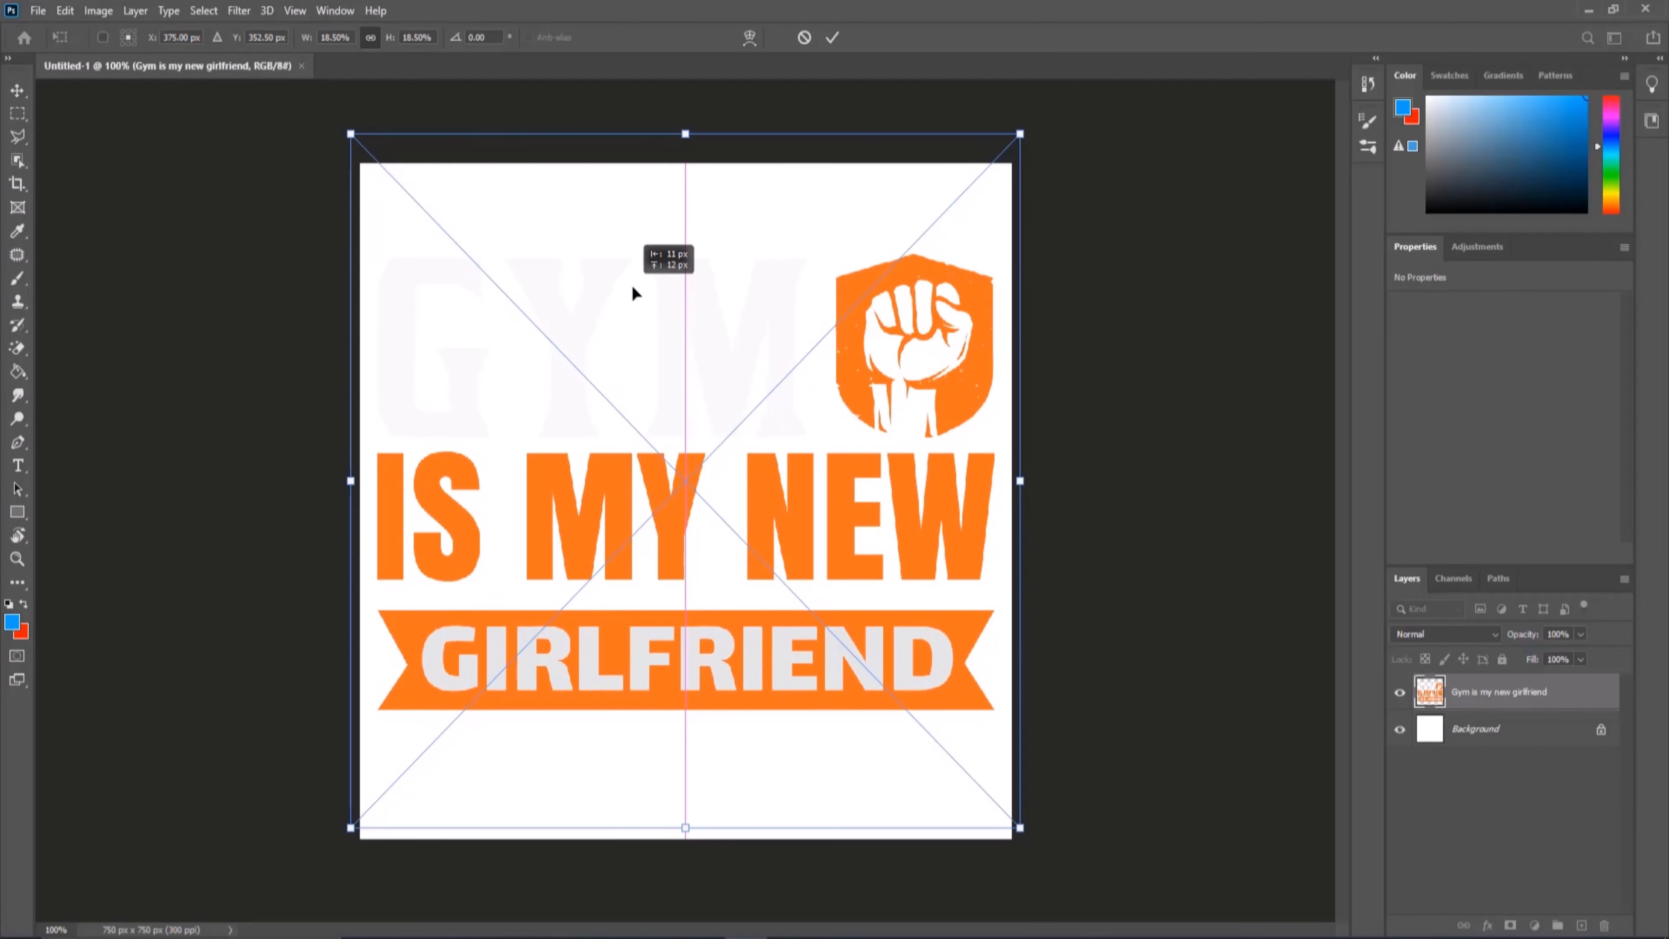
left_click_drag(633, 294, 633, 293)
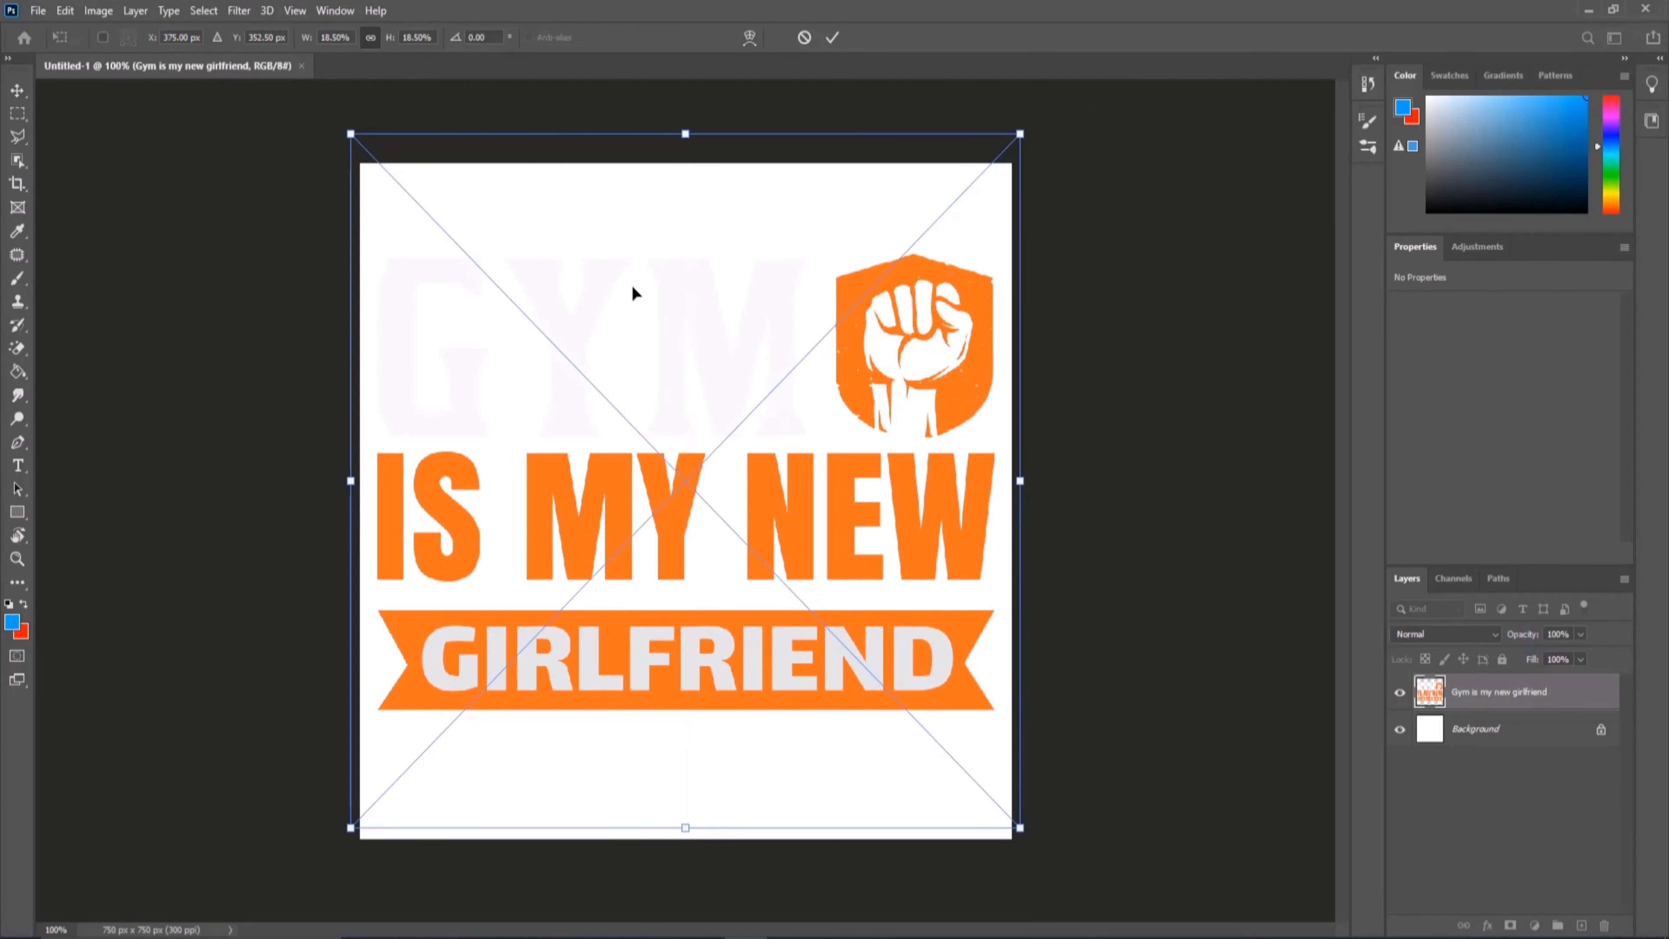
left_click(833, 39)
key("j")
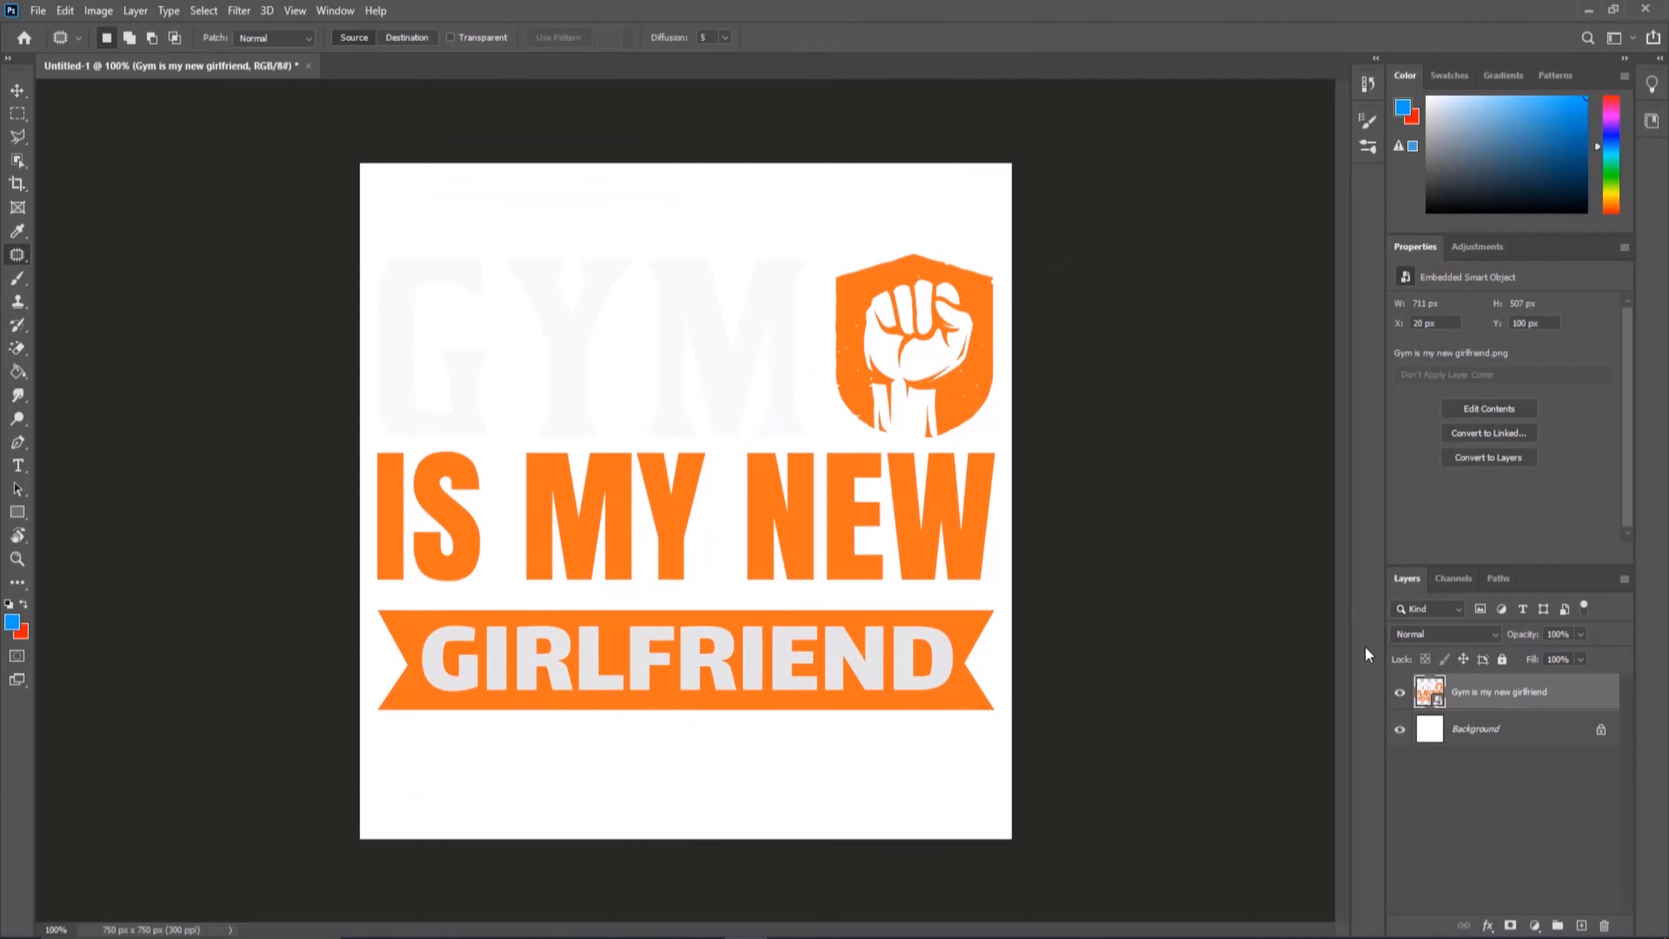
- Hide the Background layer and set up a Save for Web export with the PNG-24 preset
left_click(1400, 729)
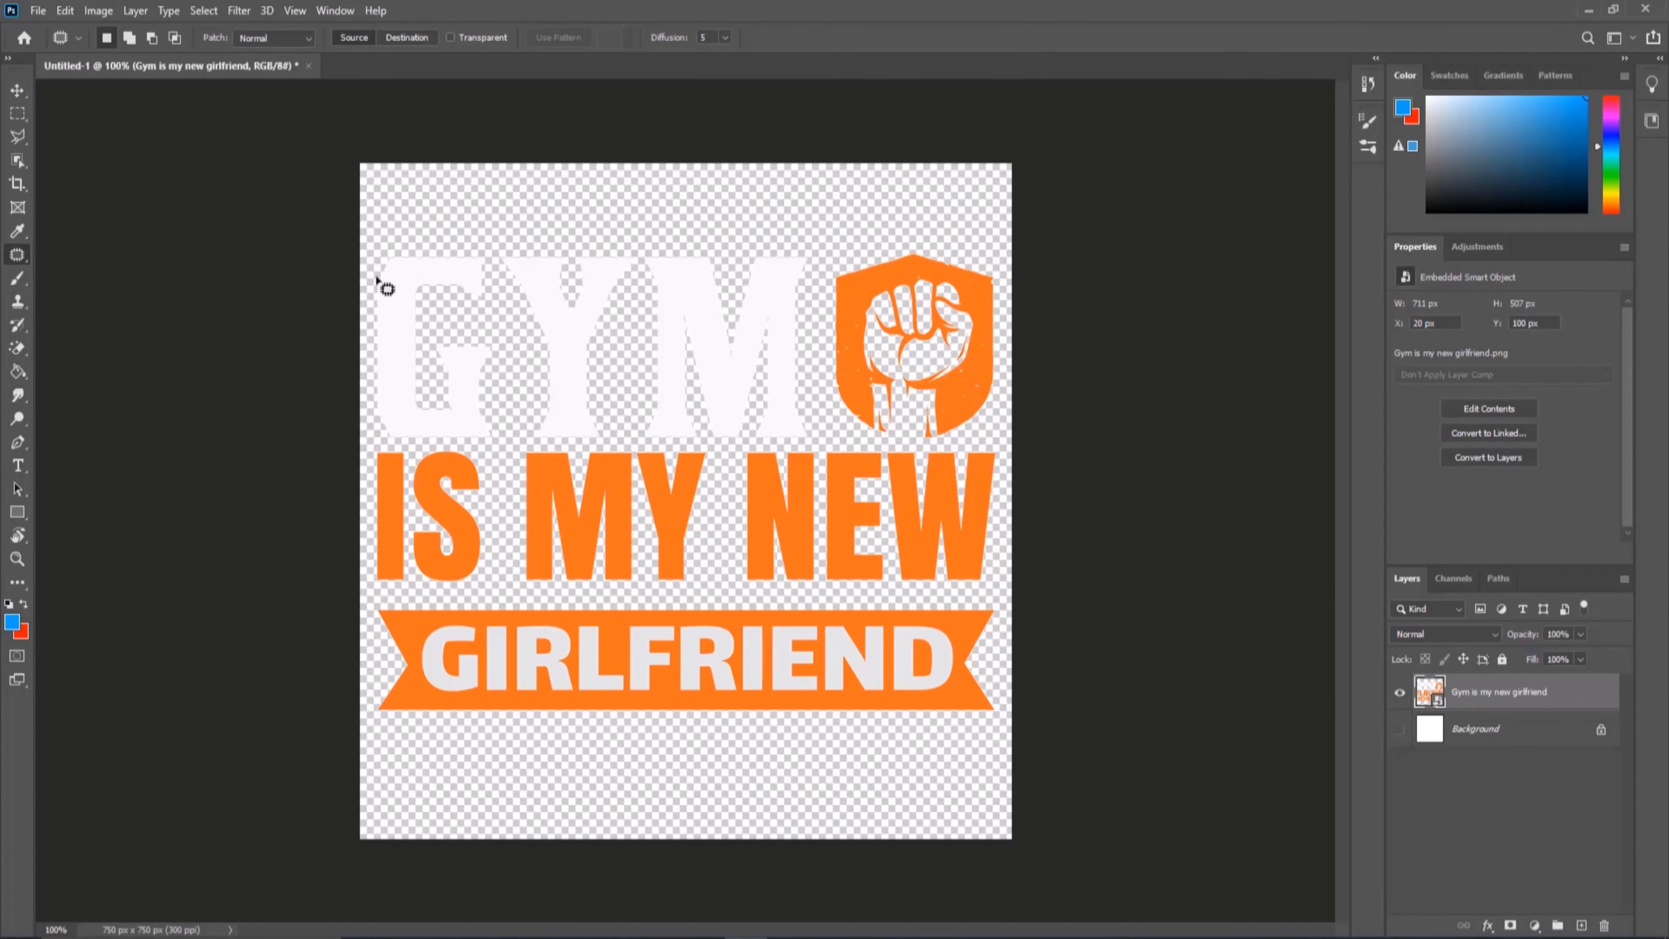
left_click(39, 11)
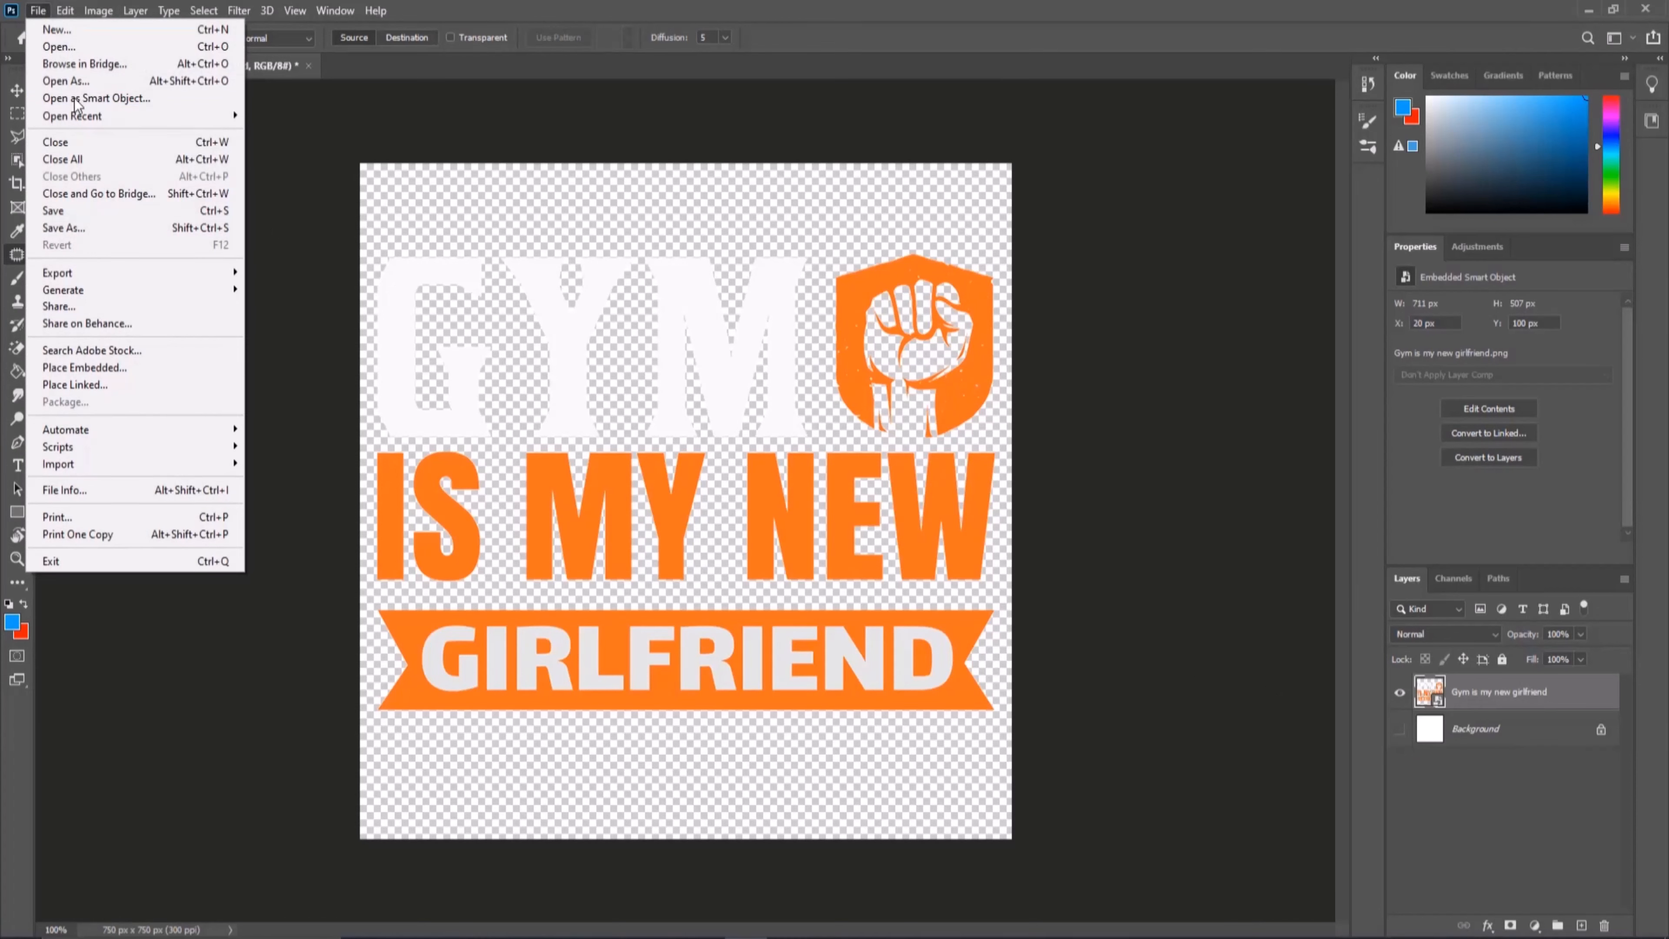
mouse_move(124, 268)
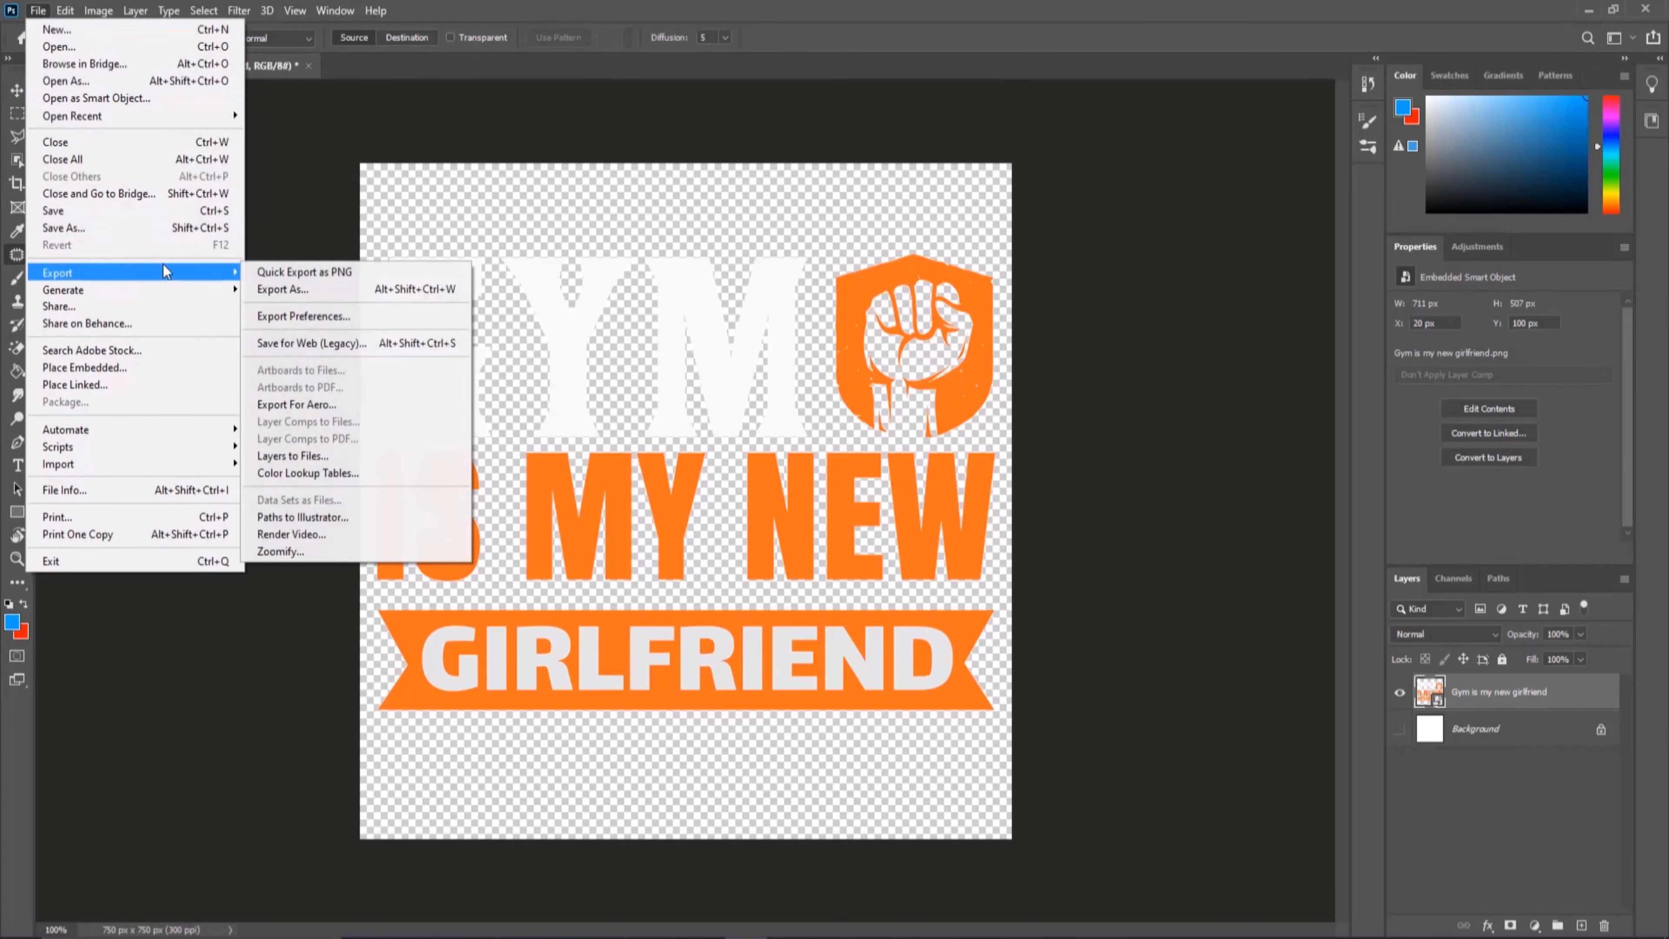
left_click(315, 339)
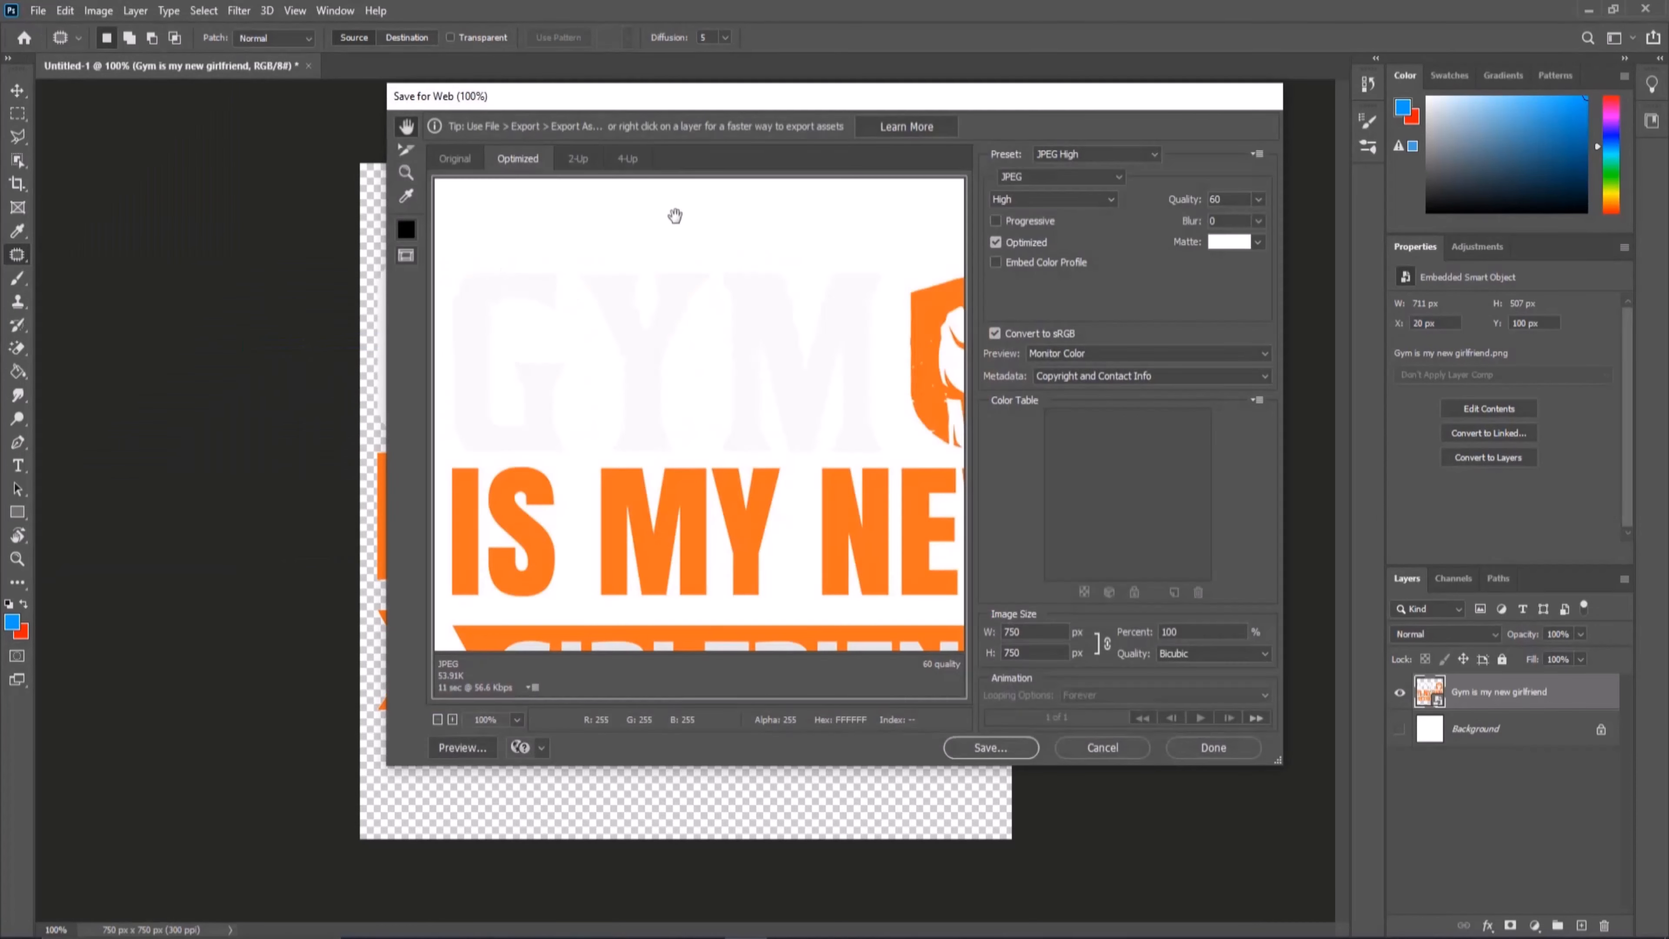
left_click(1065, 158)
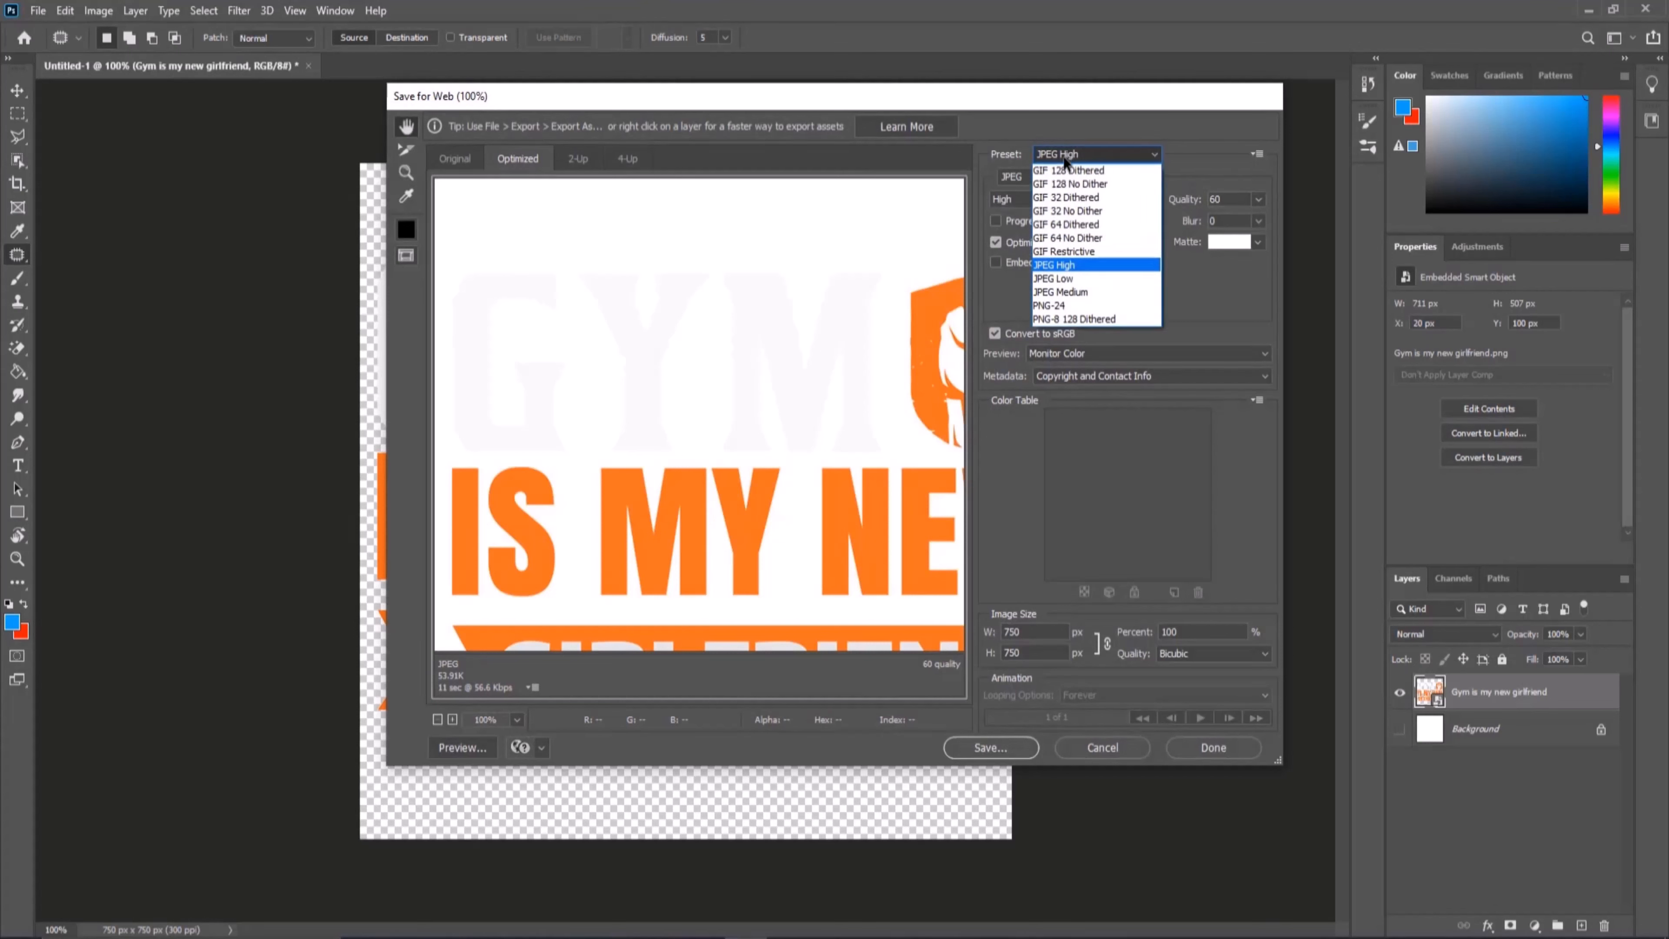
left_click(1076, 306)
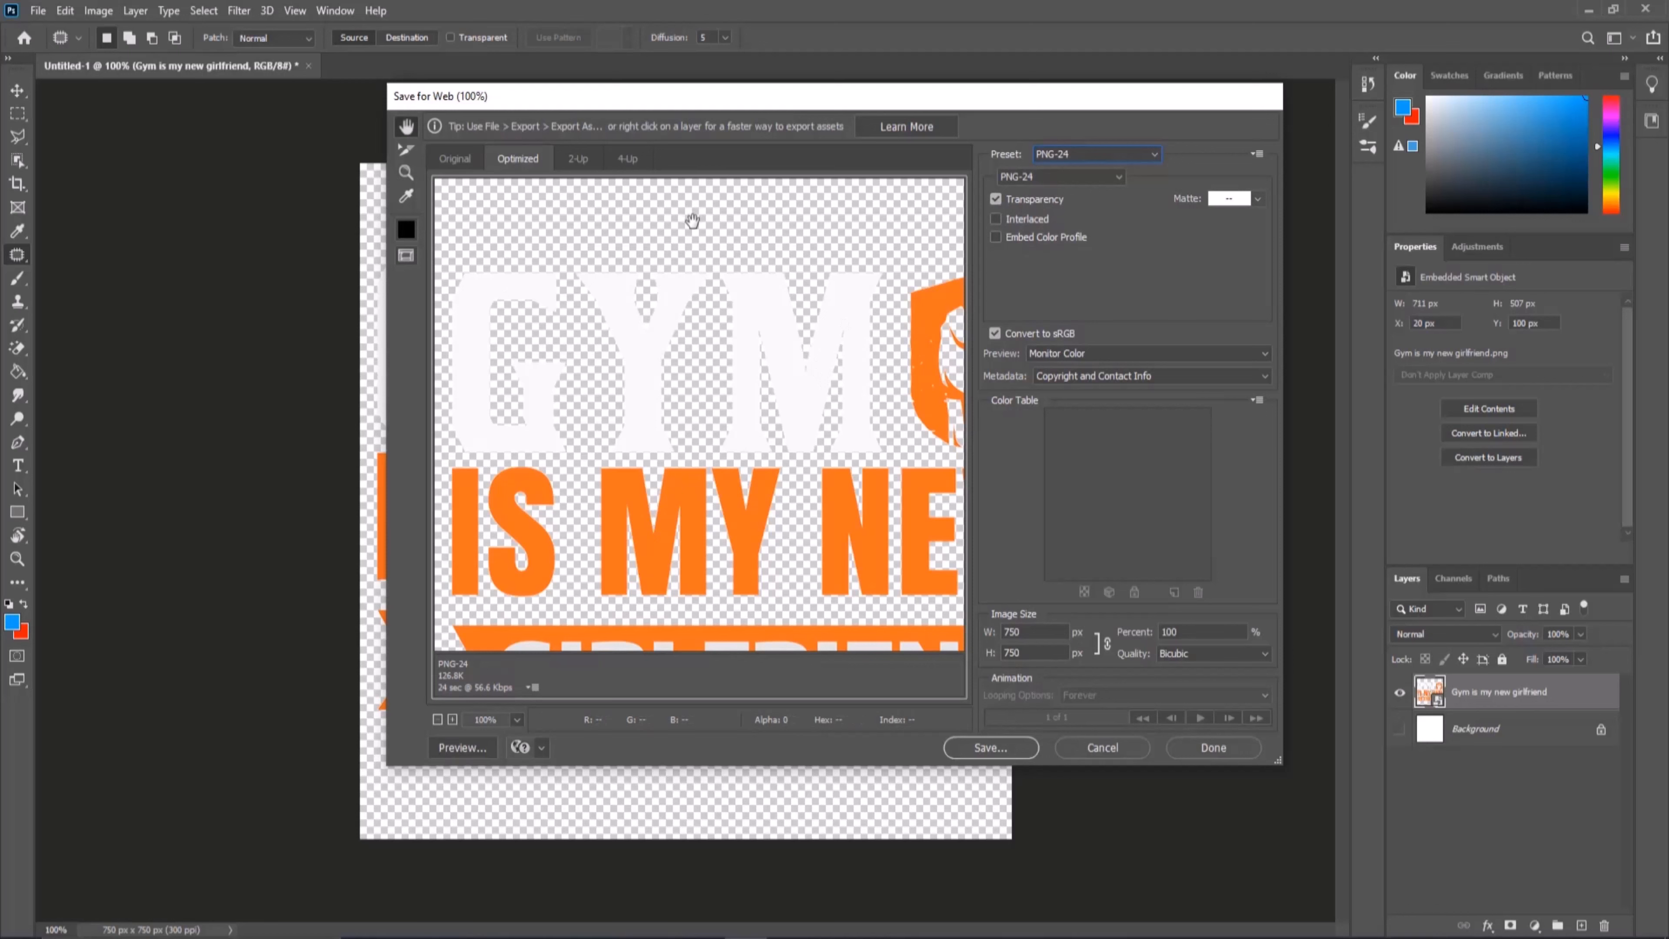
- Save the optimized image to the desktop as Untitled-1.png
left_click(991, 748)
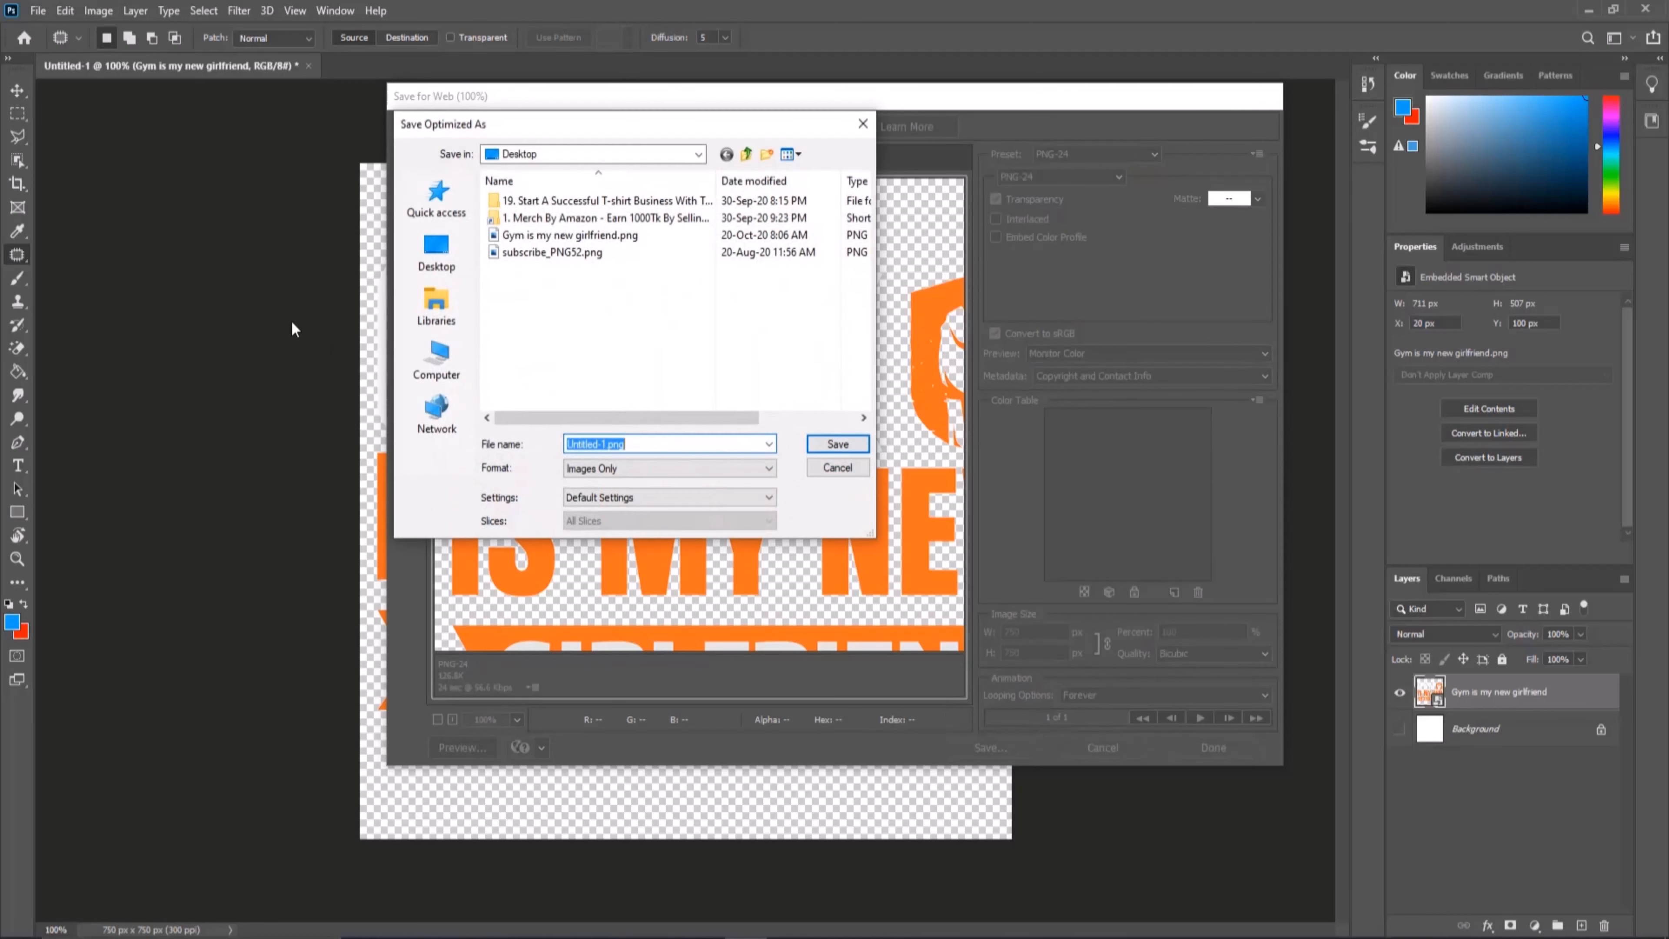
left_click(411, 251)
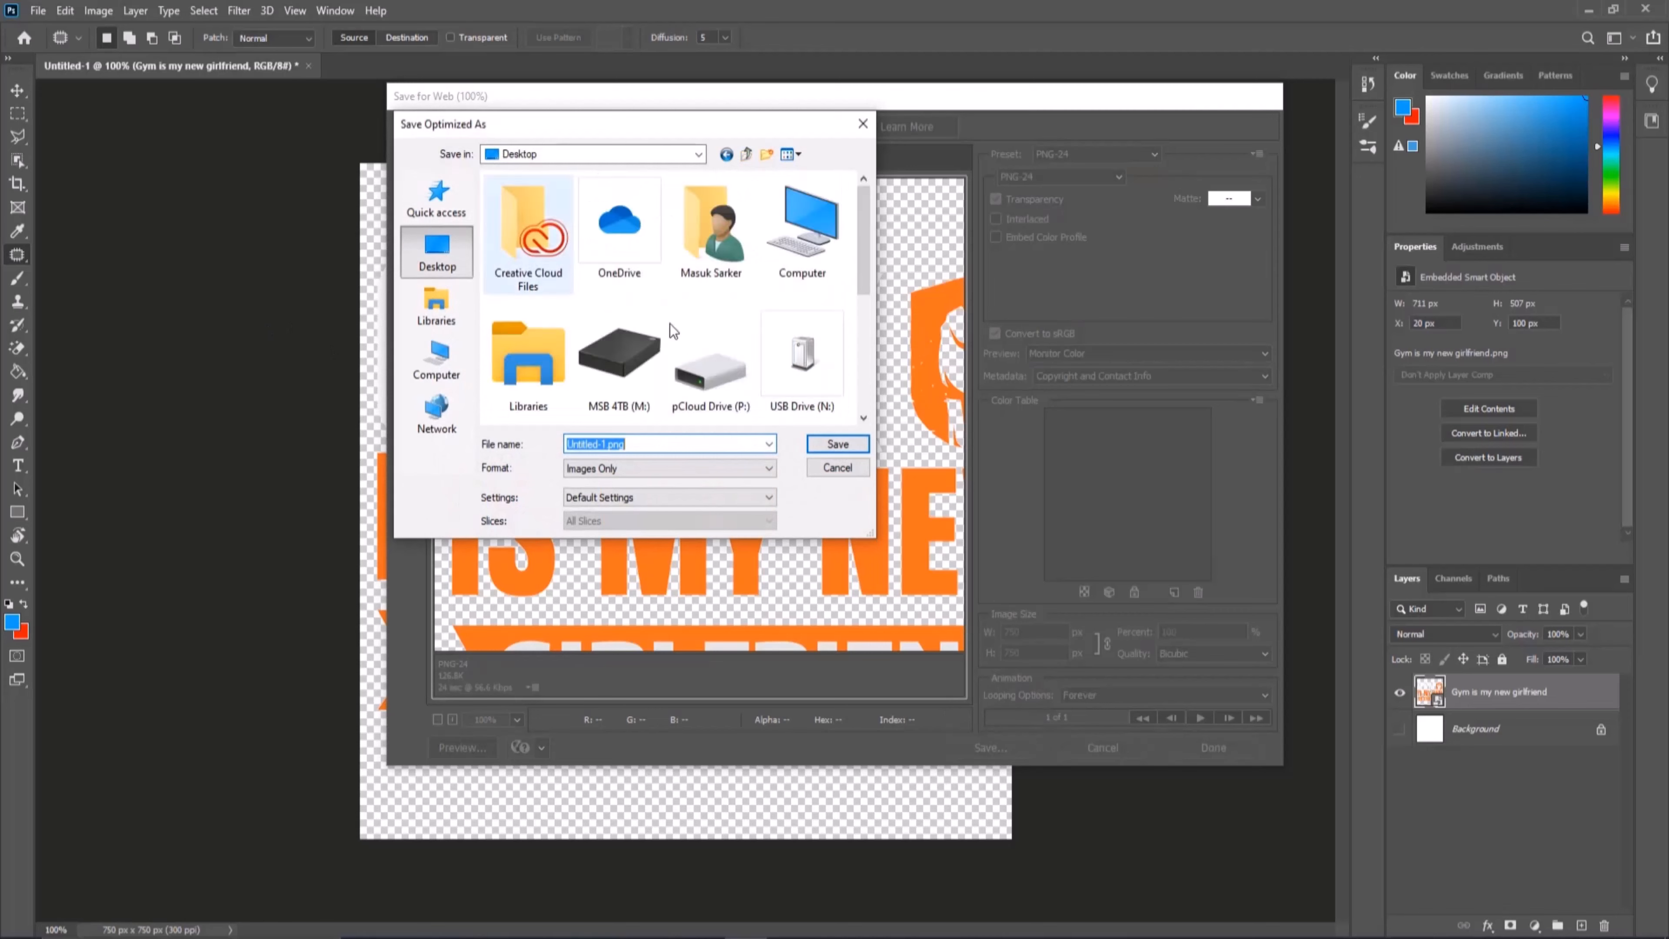
left_click(823, 447)
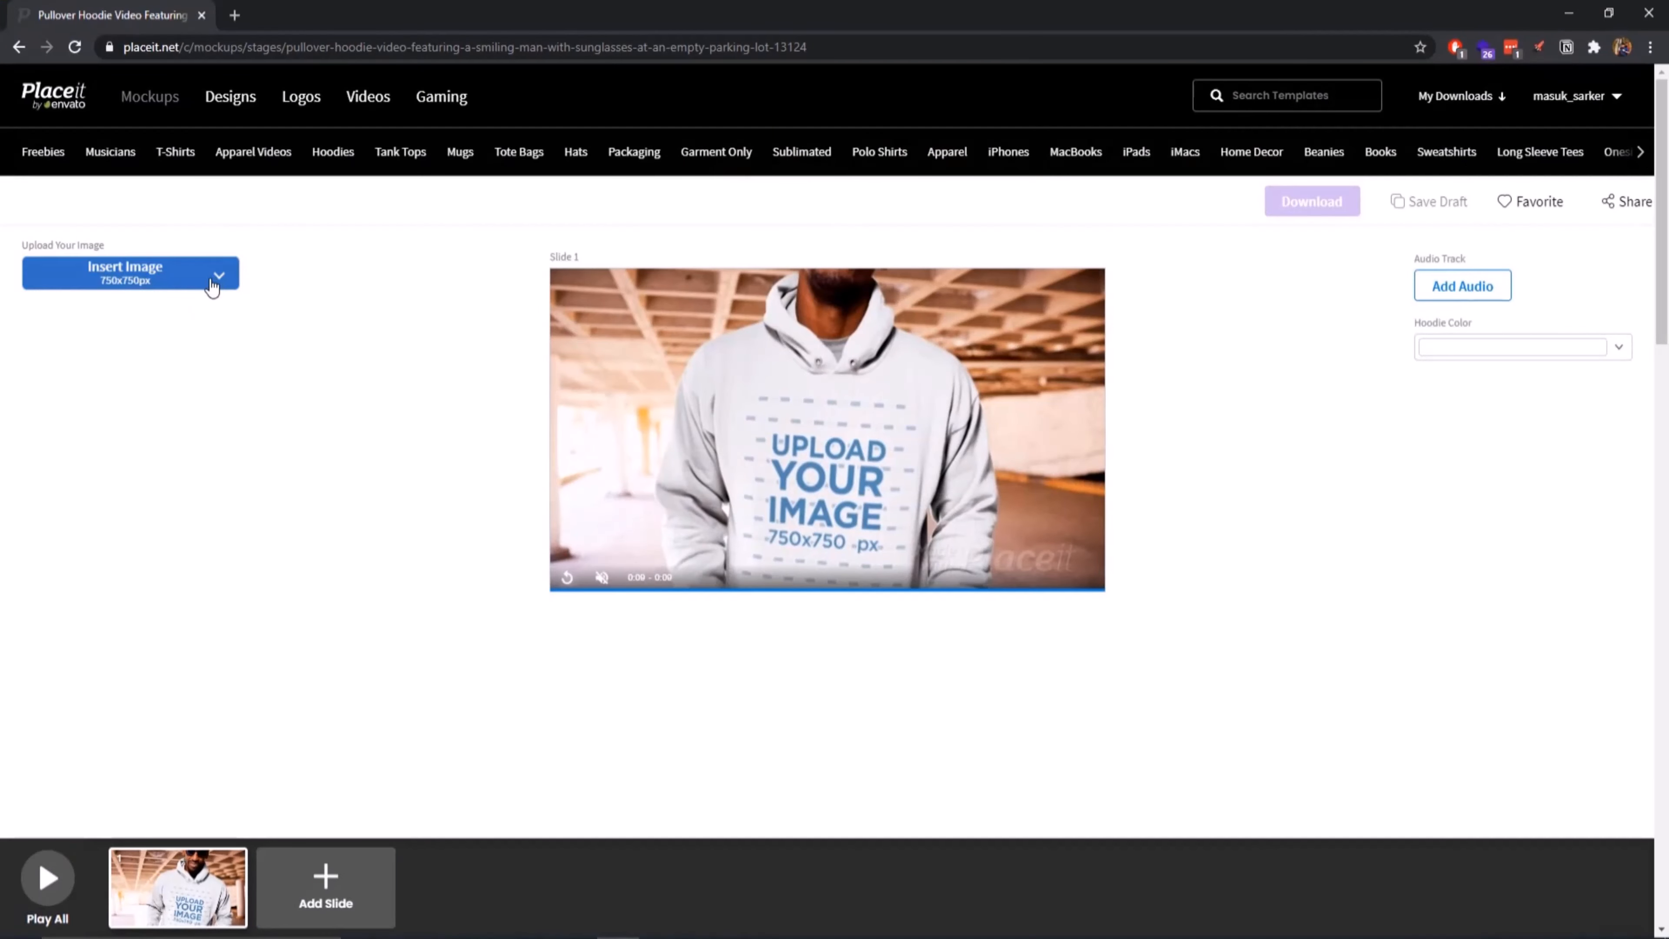
- Switch to Placeit, upload Untitled-1.png from the desktop as the hoodie image, enlarge it slightly within the frame, and crop it
left_click(212, 286)
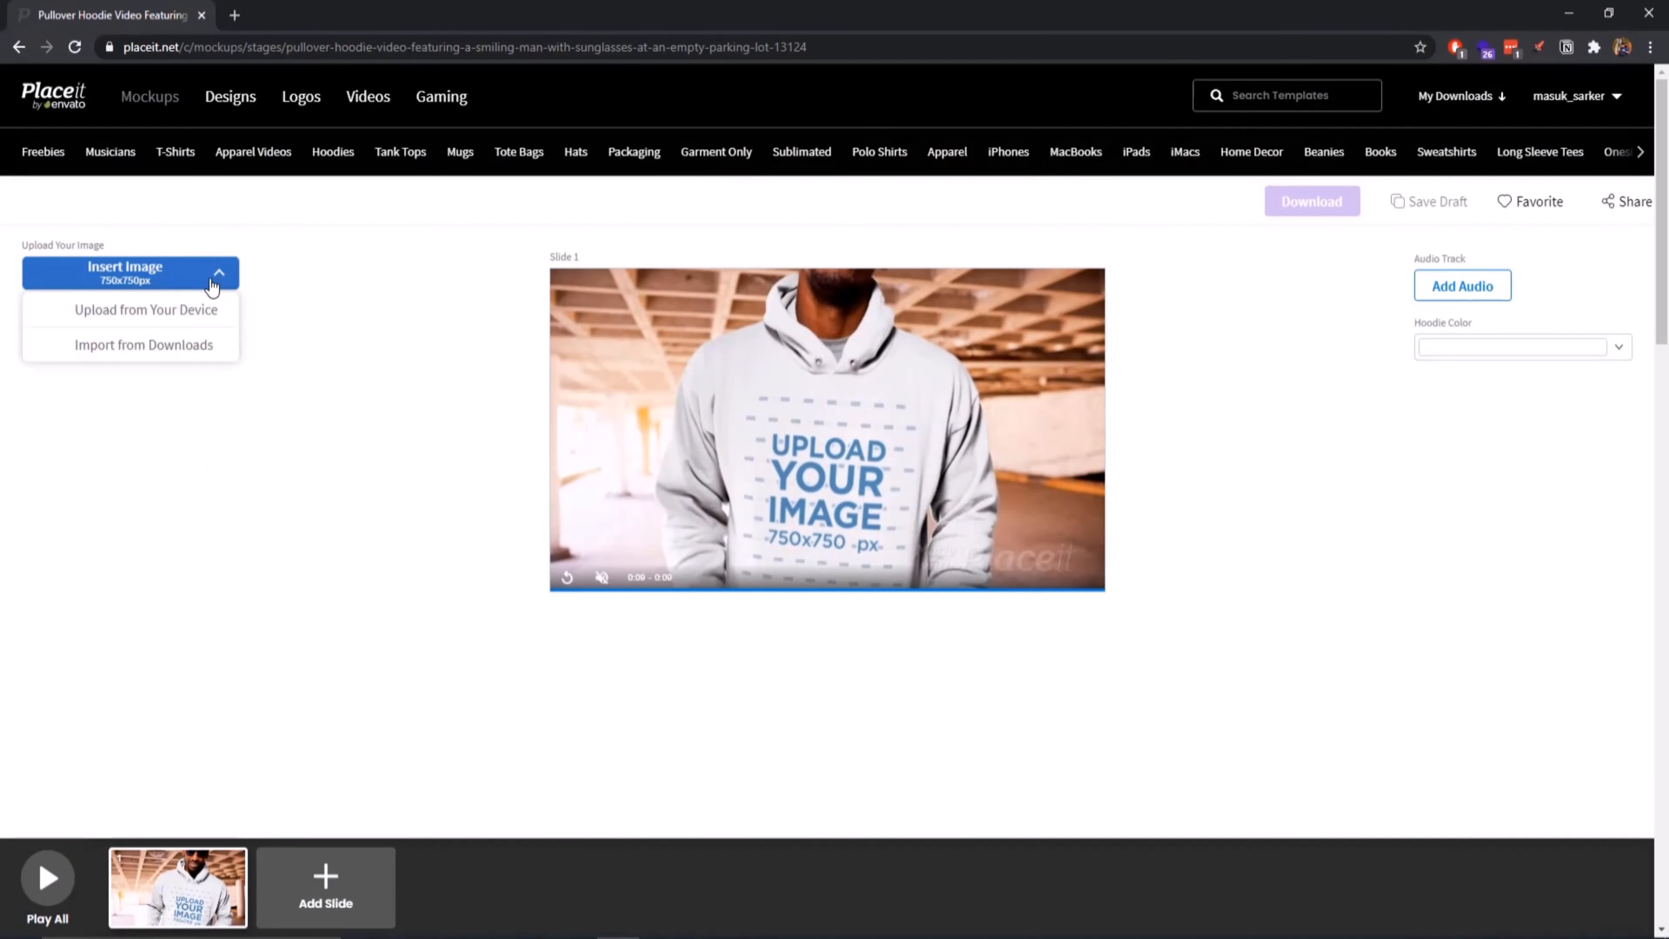
left_click(190, 321)
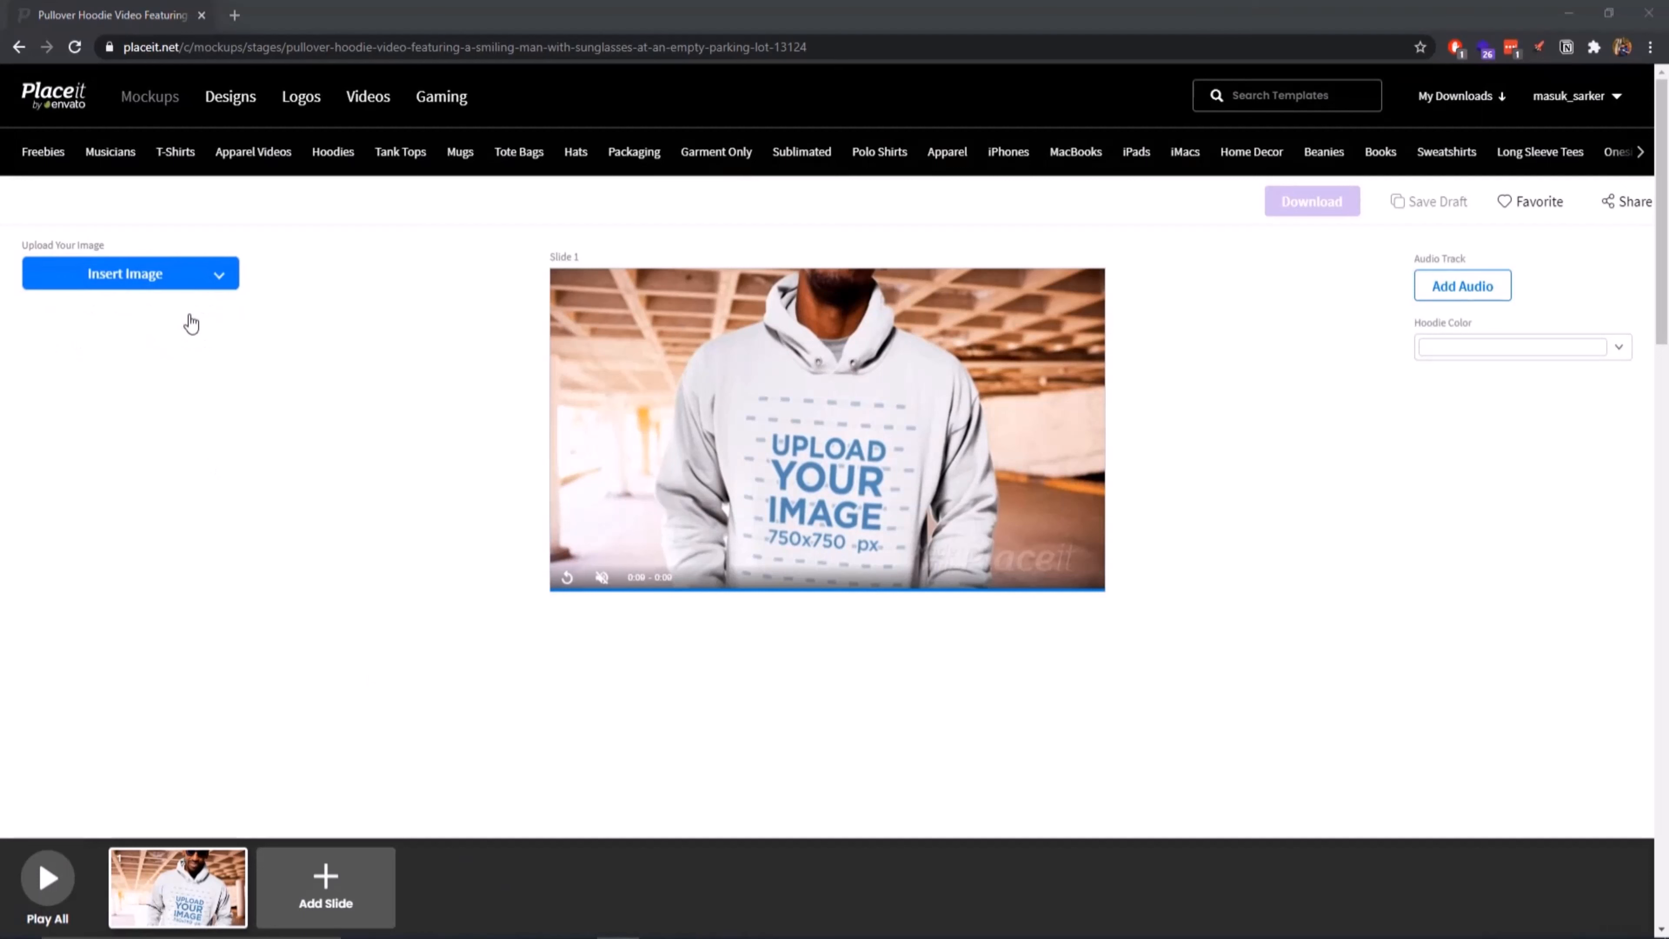
left_click(71, 149)
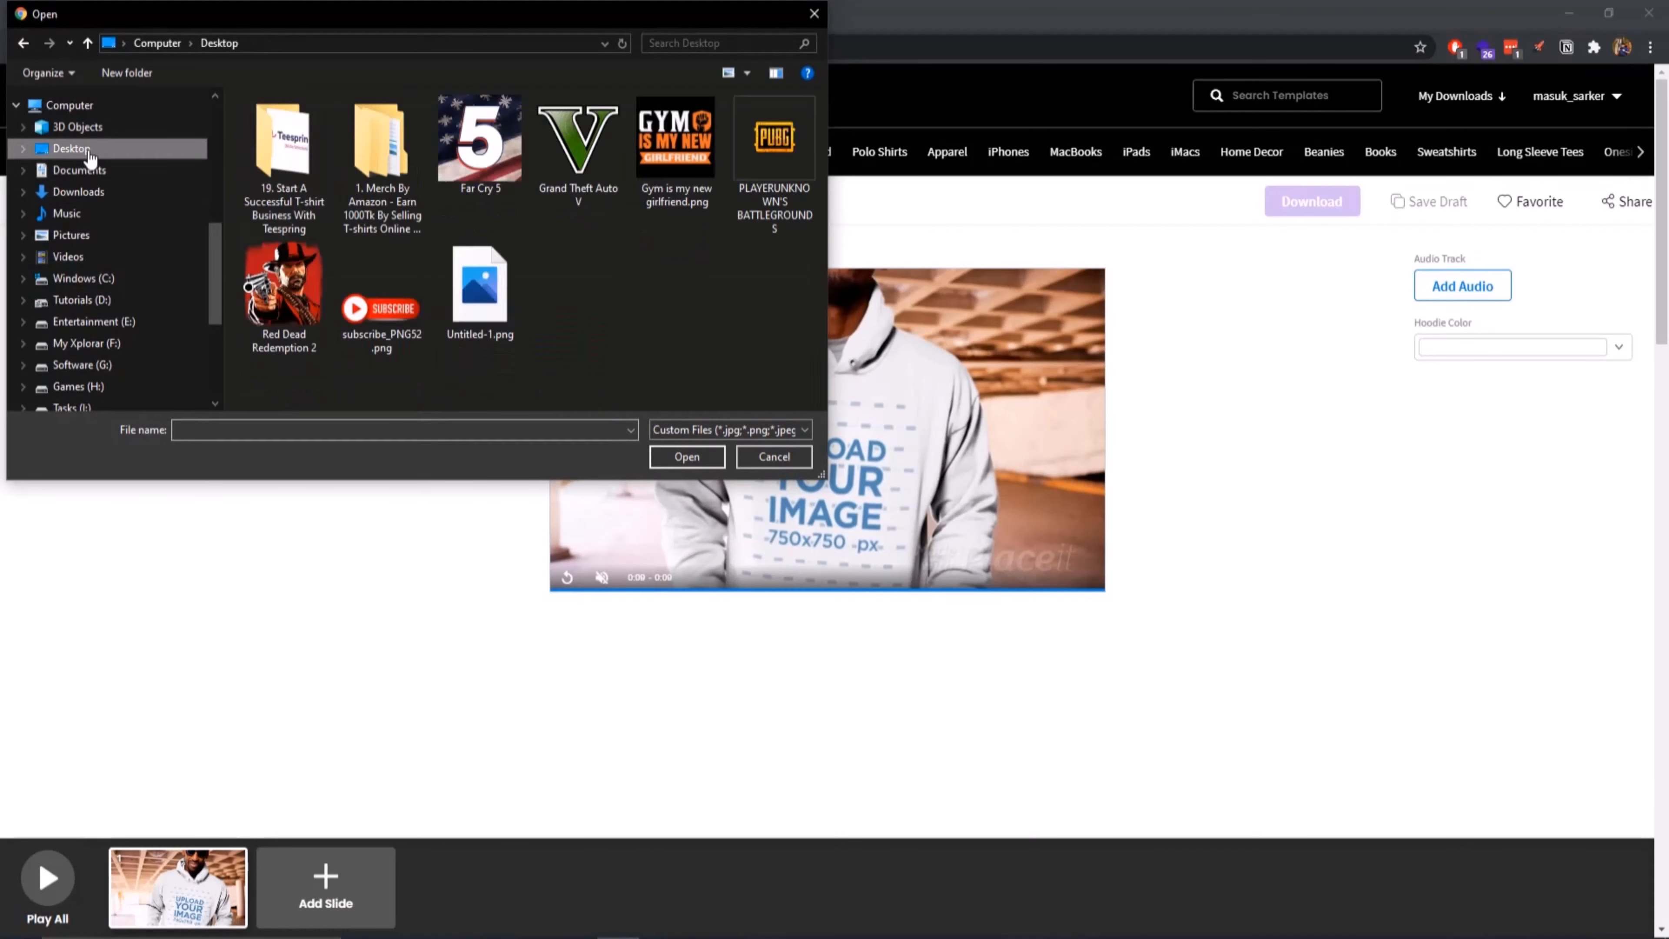
double_click(459, 281)
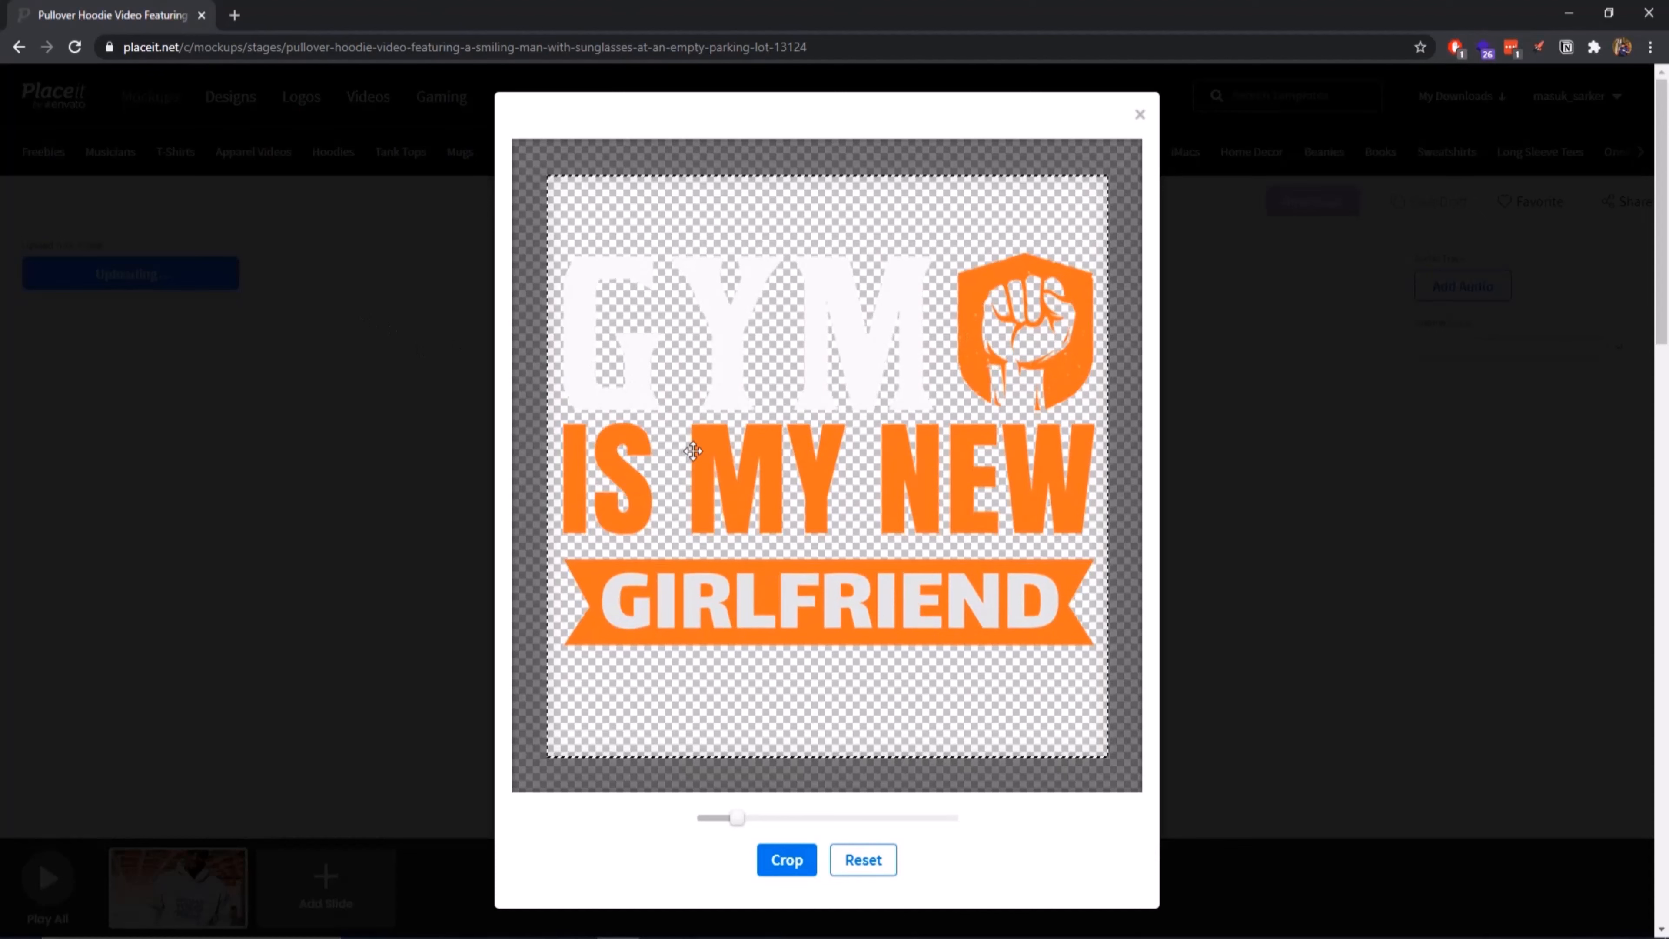
left_click_drag(694, 463, 695, 467)
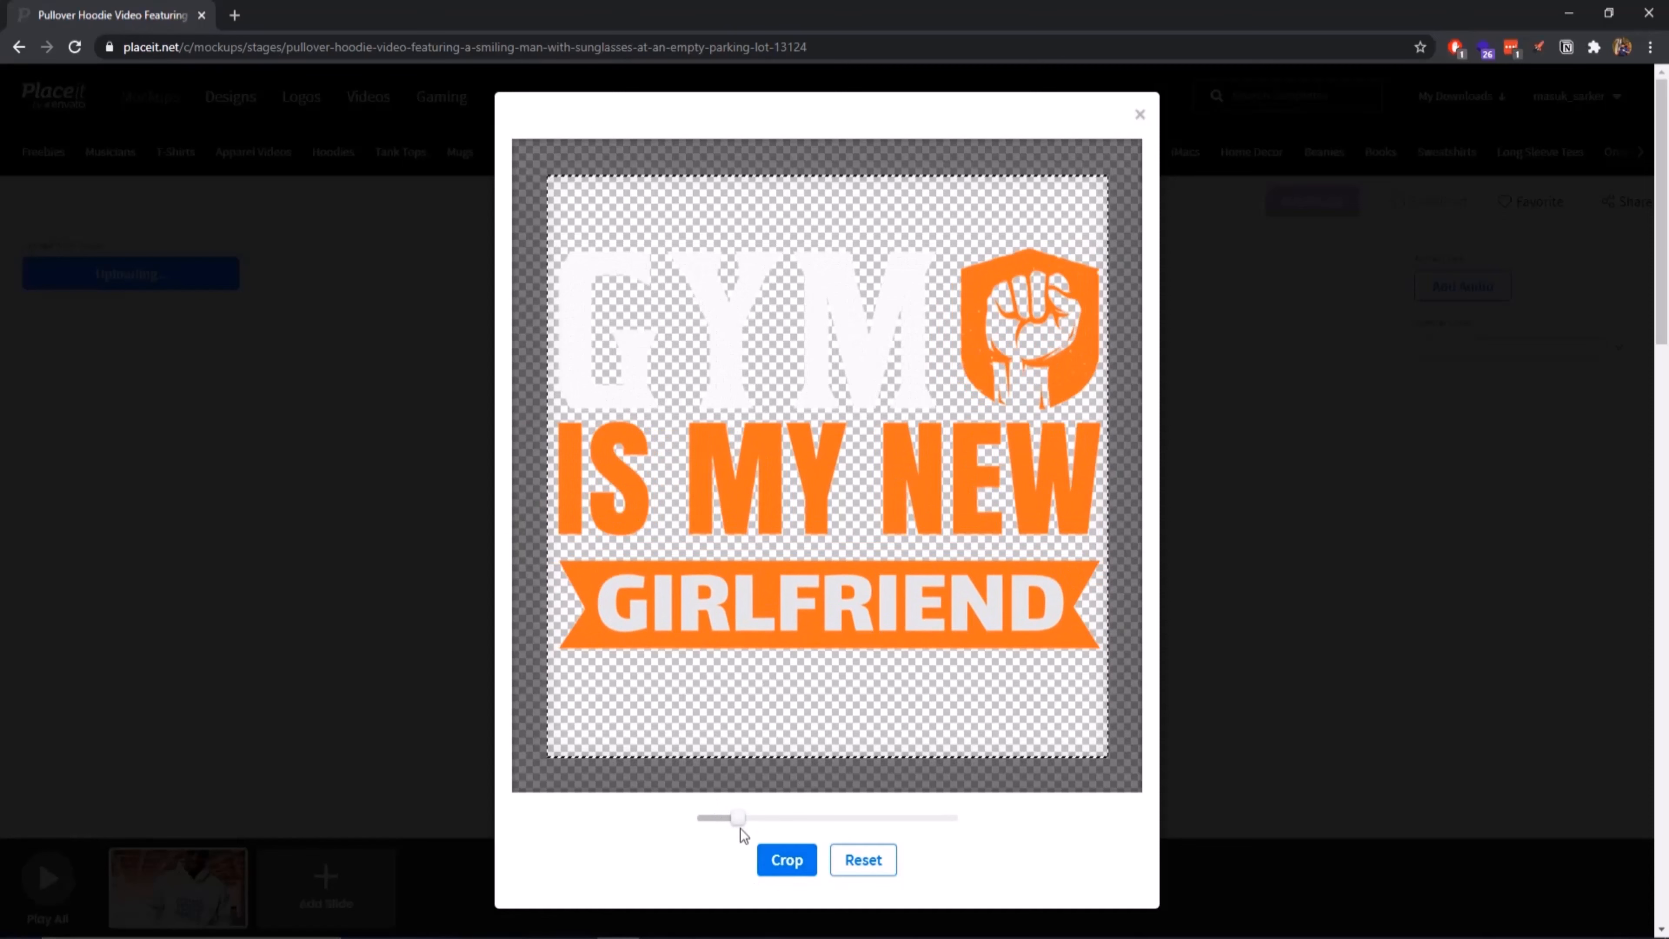
left_click(787, 860)
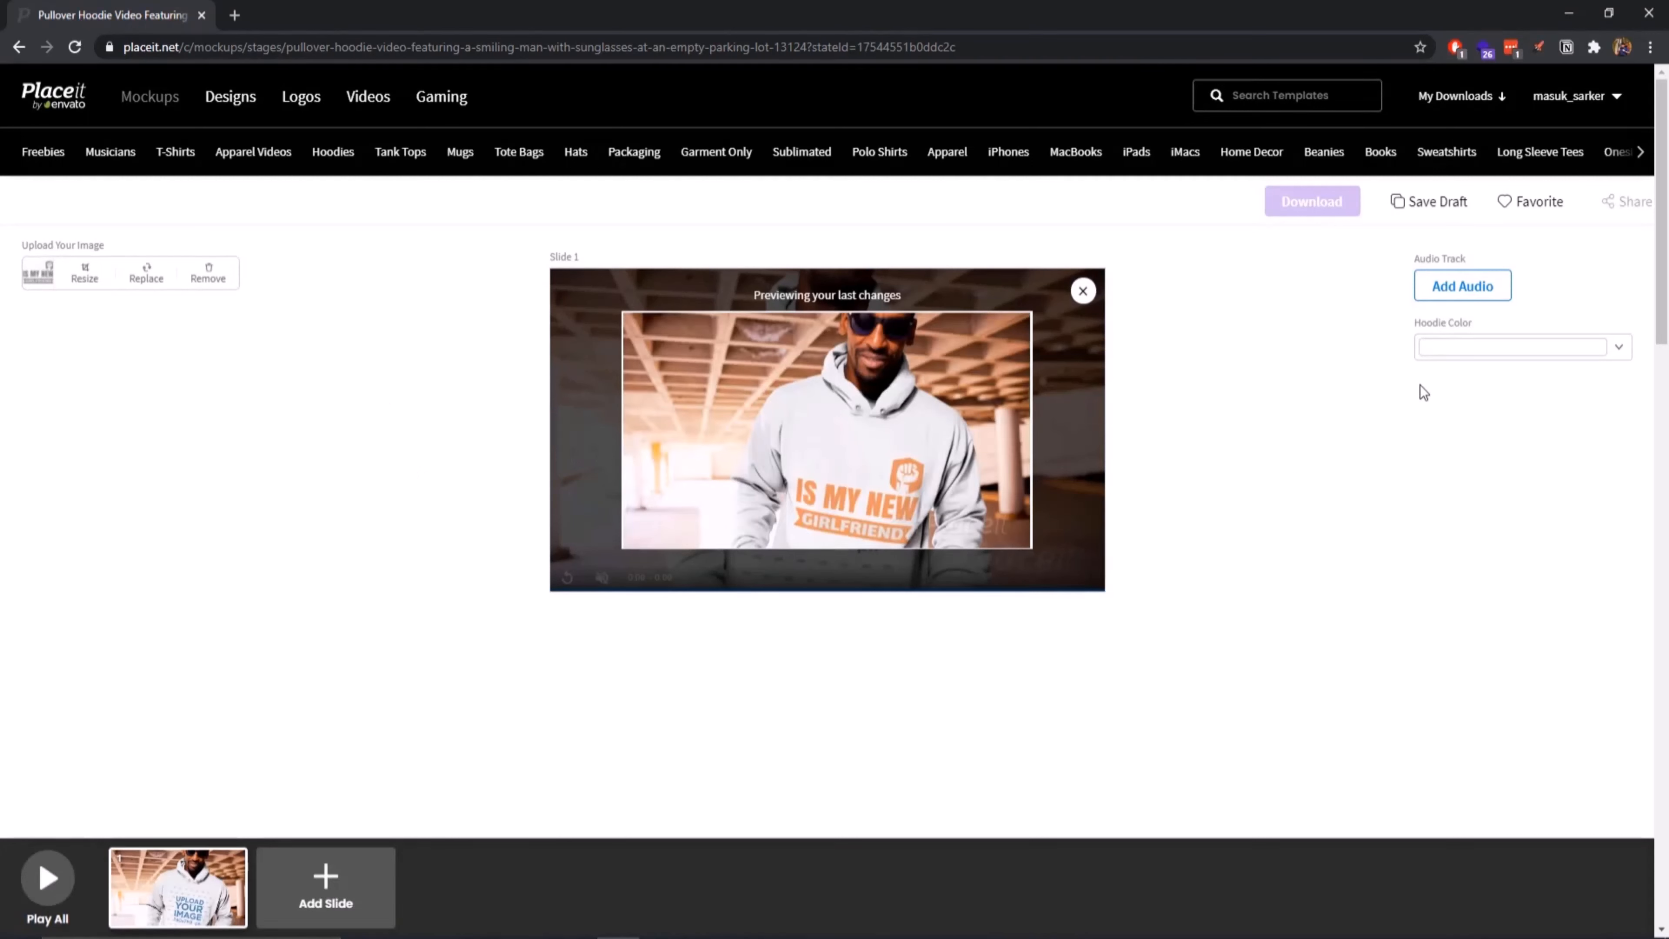
- Set the hoodie color to black and close the color palette
left_click(1522, 357)
left_click(1370, 368)
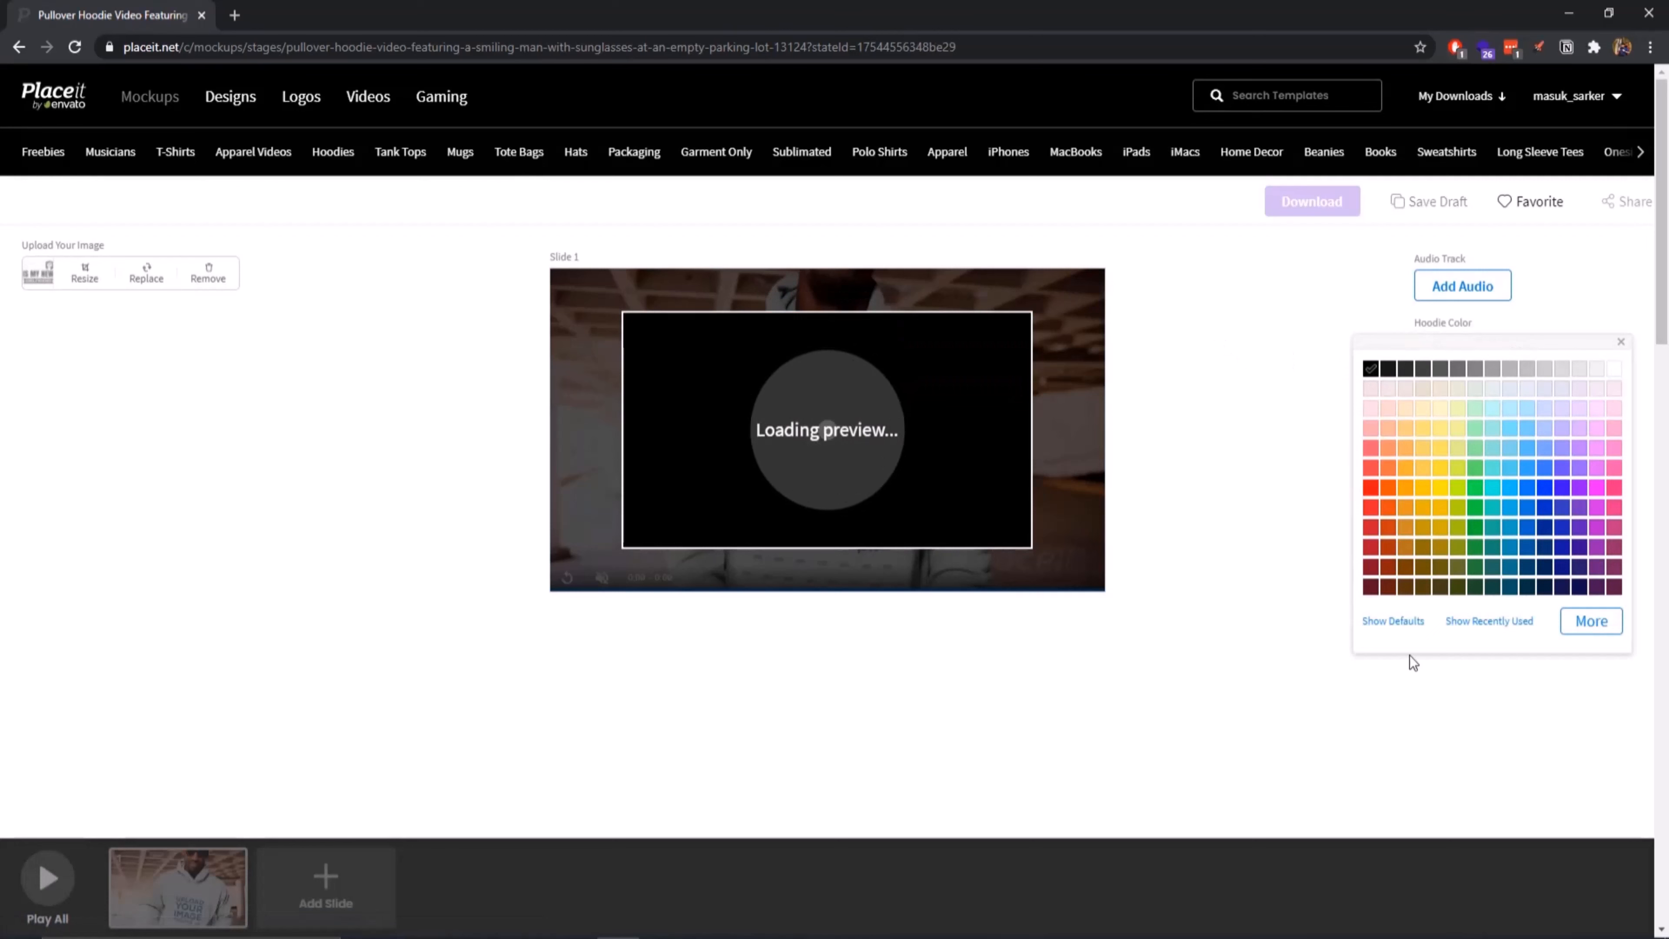
left_click(1218, 694)
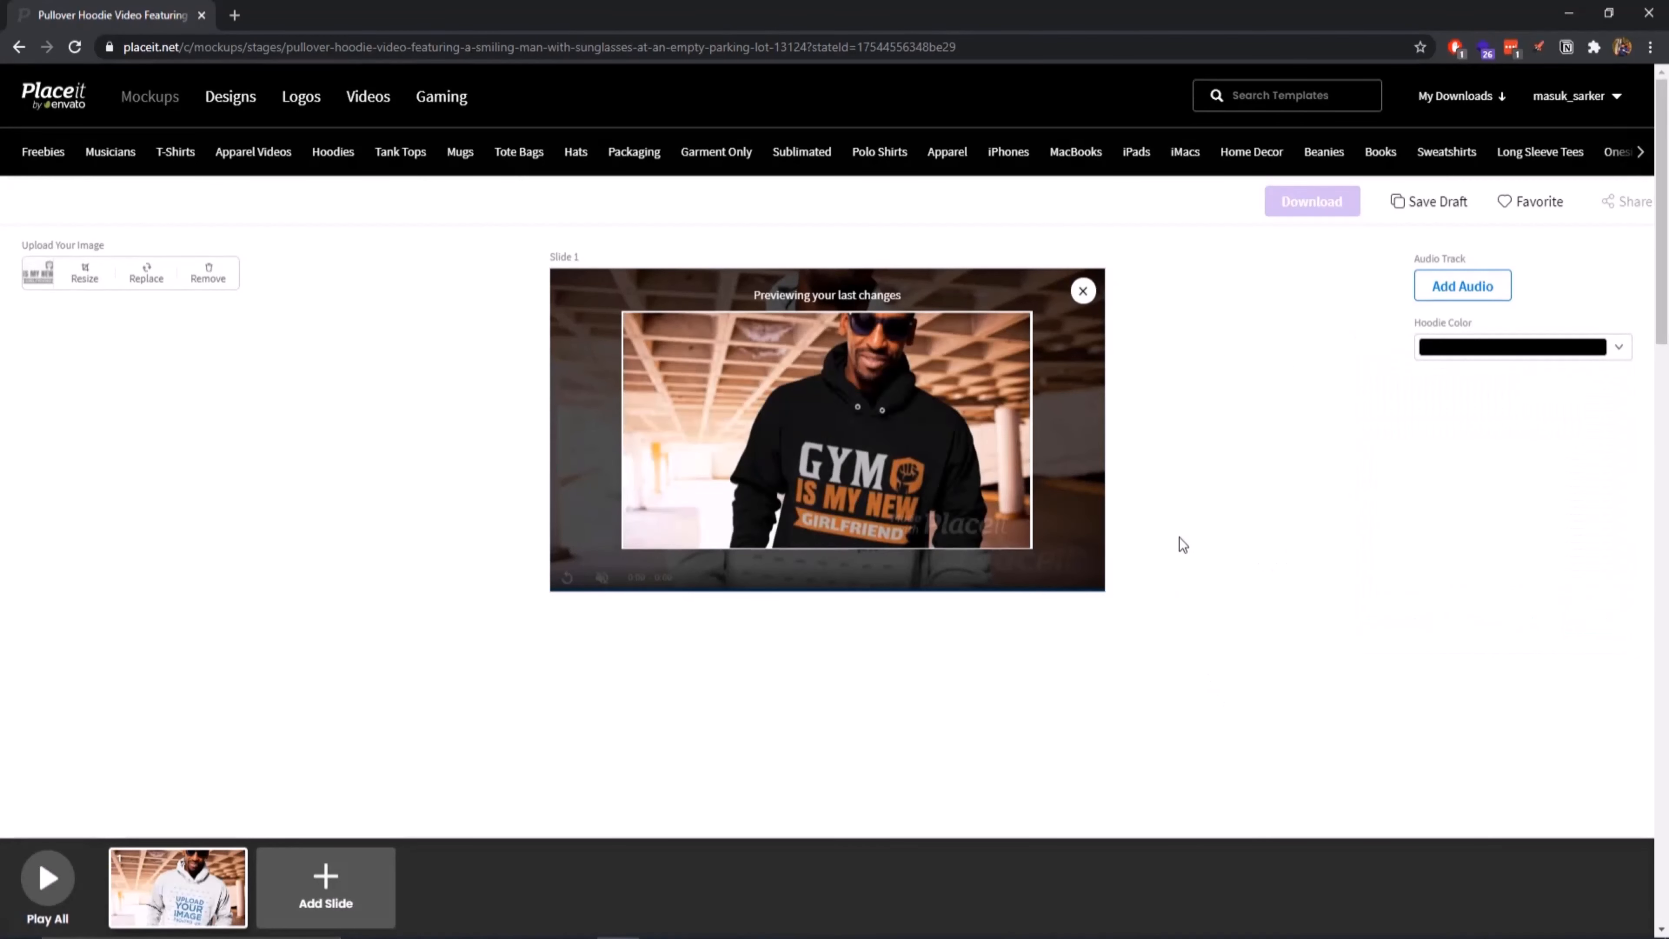
- Play the full video preview with the black hoodie, replay it, and close the preview
left_click(48, 871)
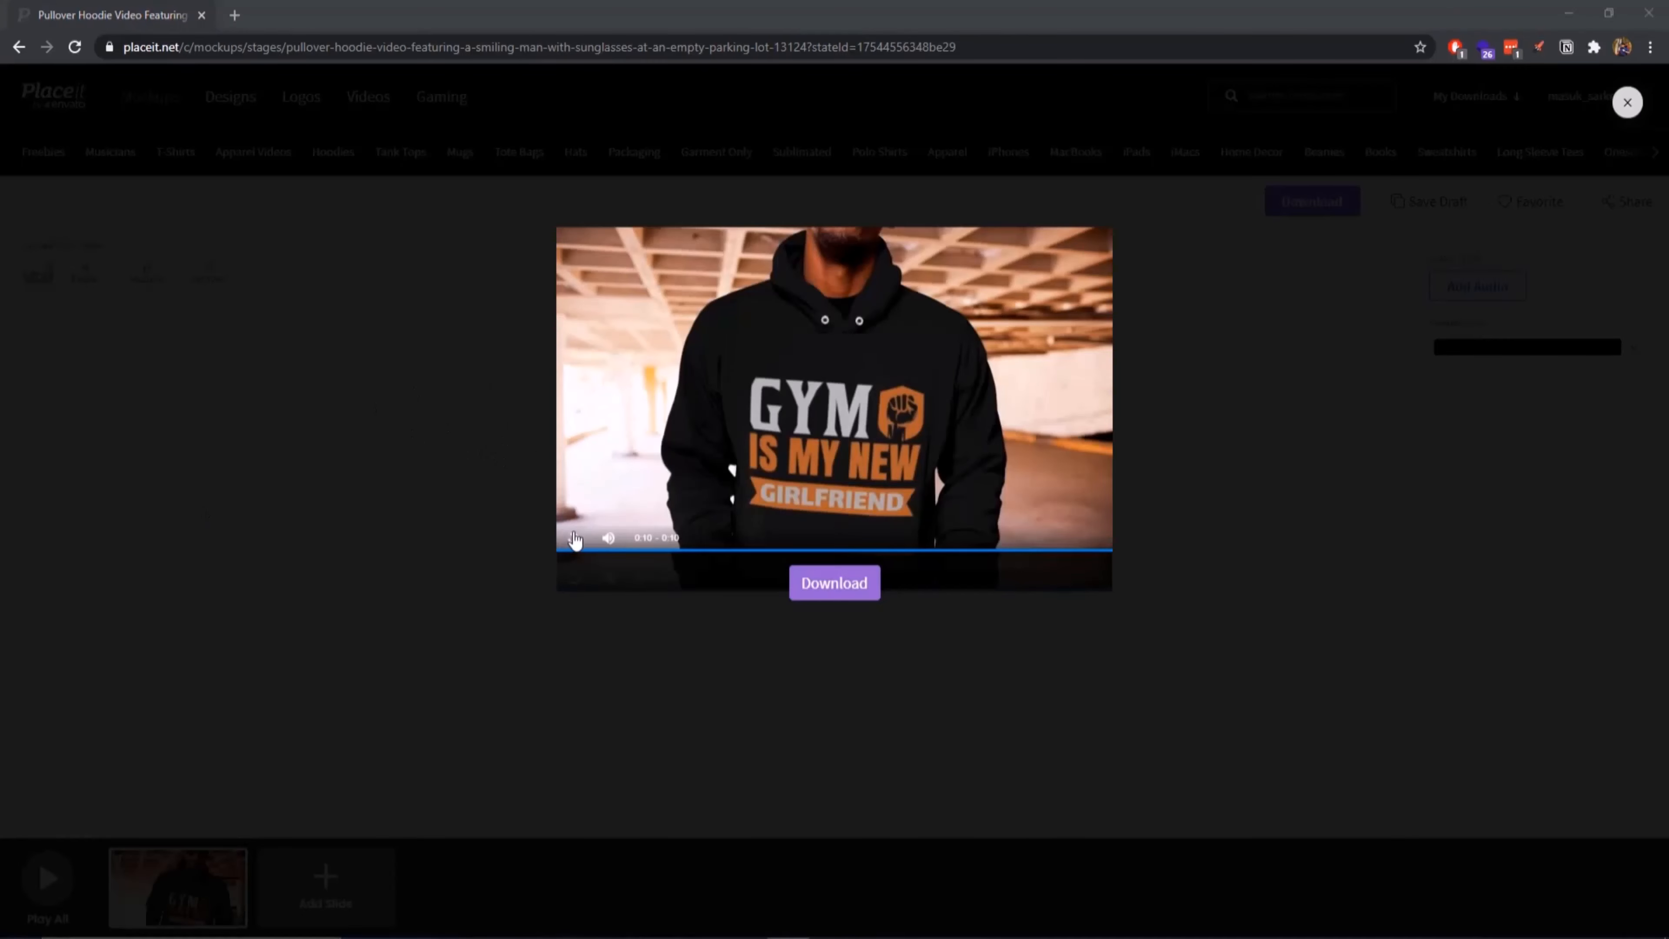
left_click(573, 538)
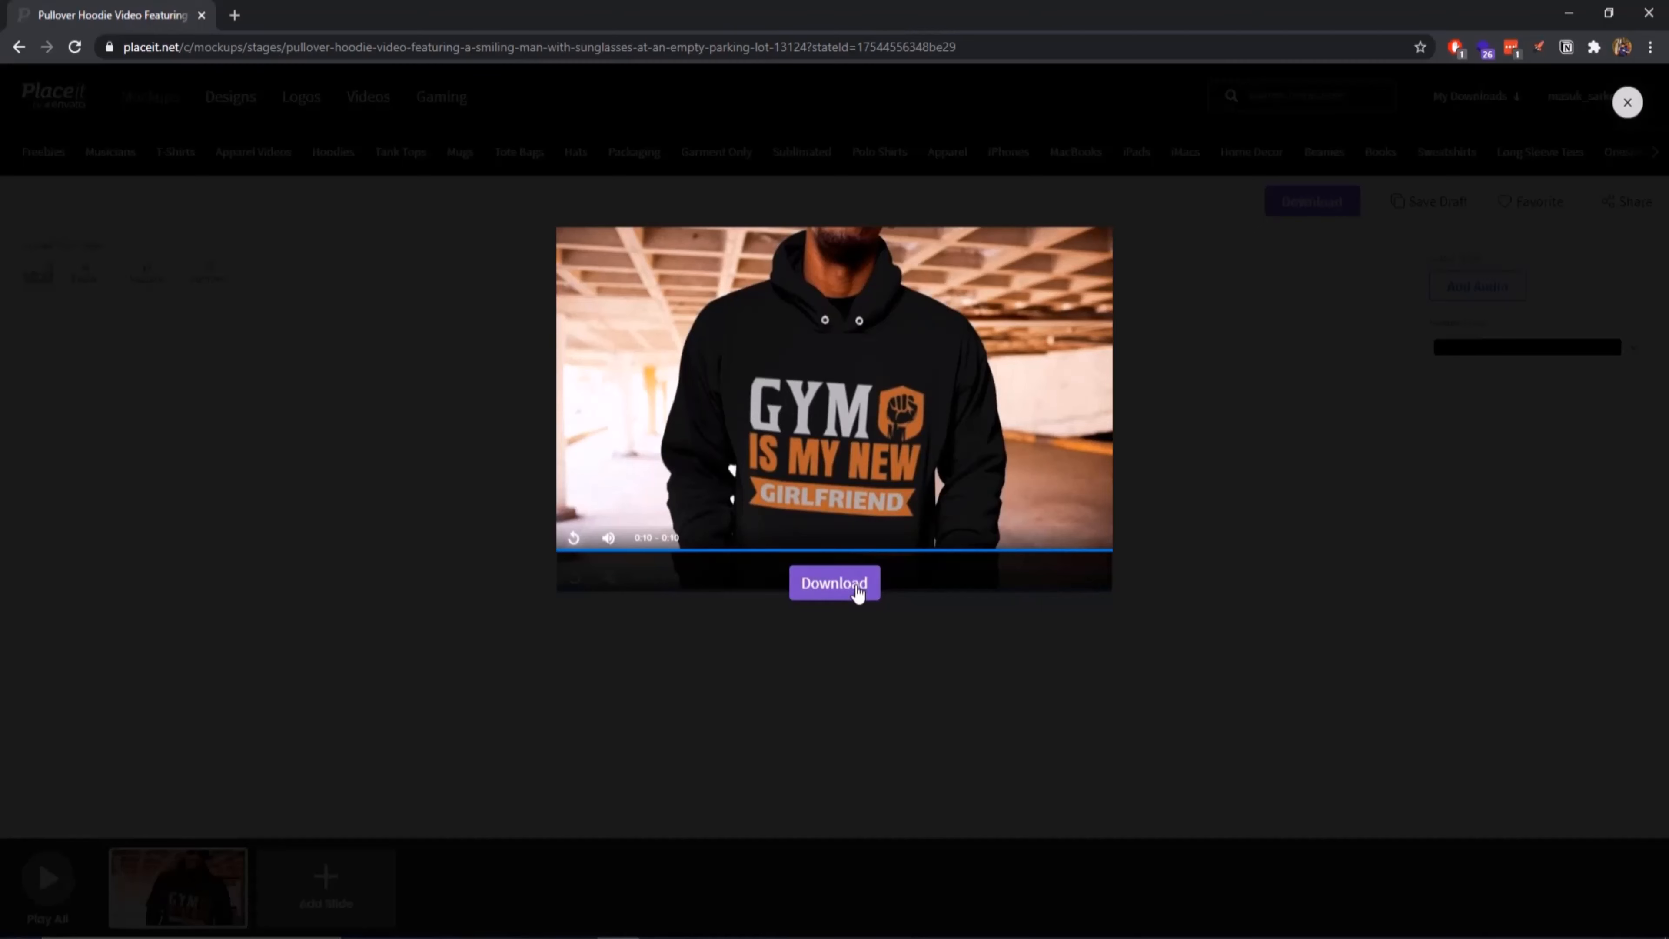
left_click(1627, 101)
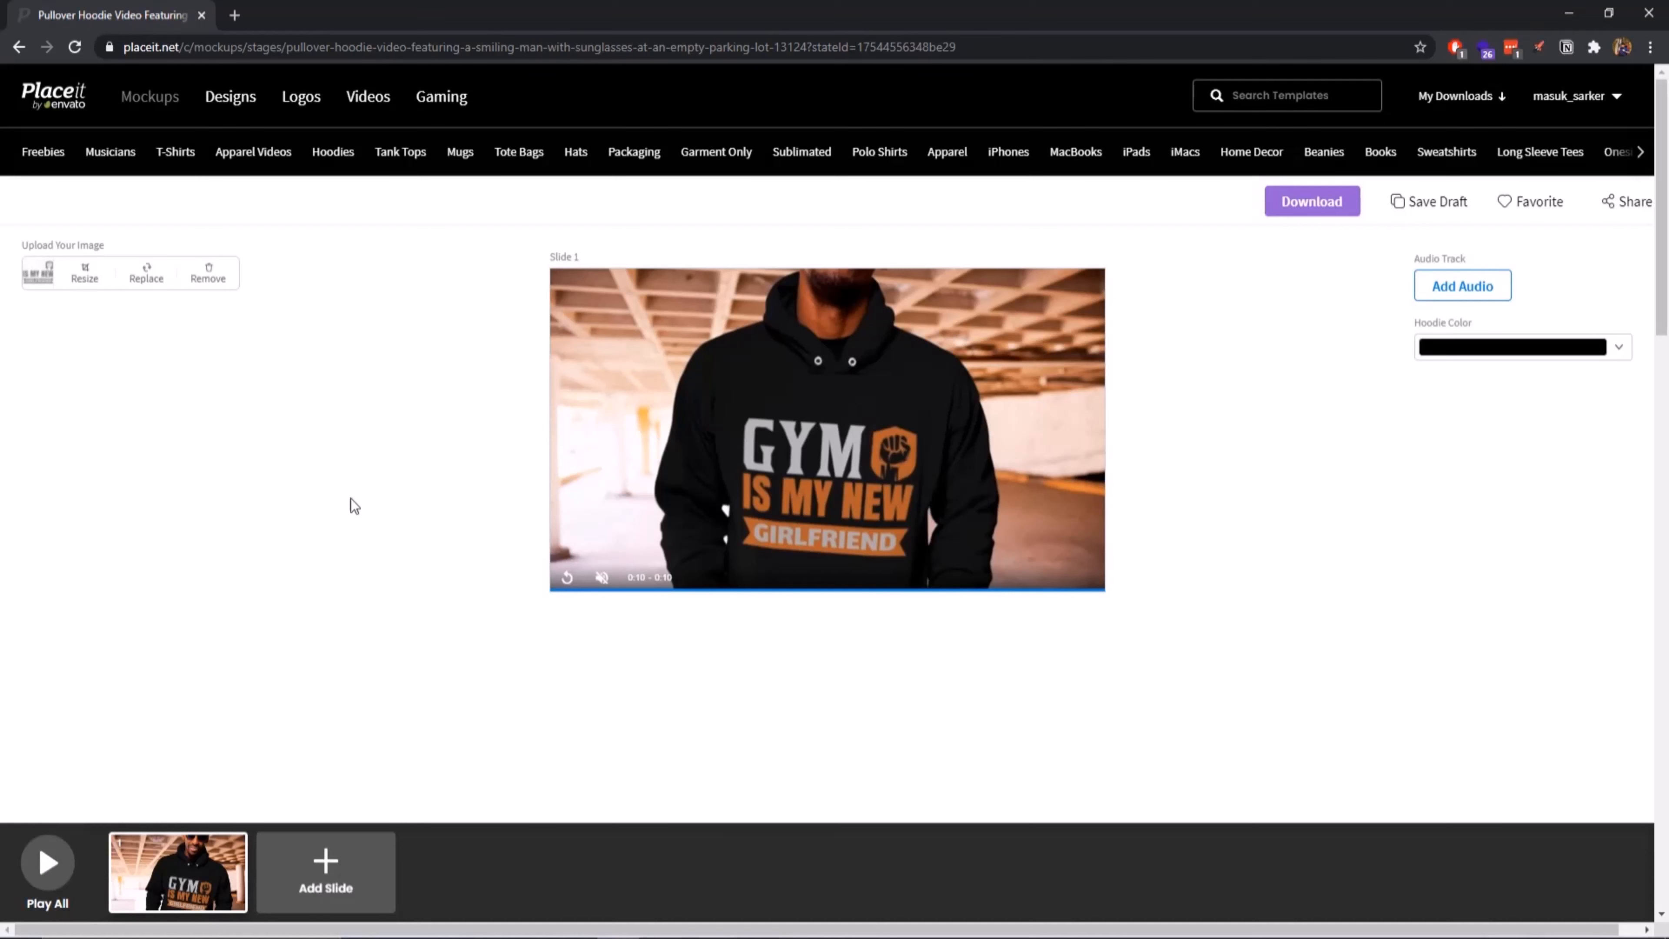
- Preview the first two Breakbeat tracks in the audio library and add "Focus On Yourself" as the video's audio track
left_click(1445, 288)
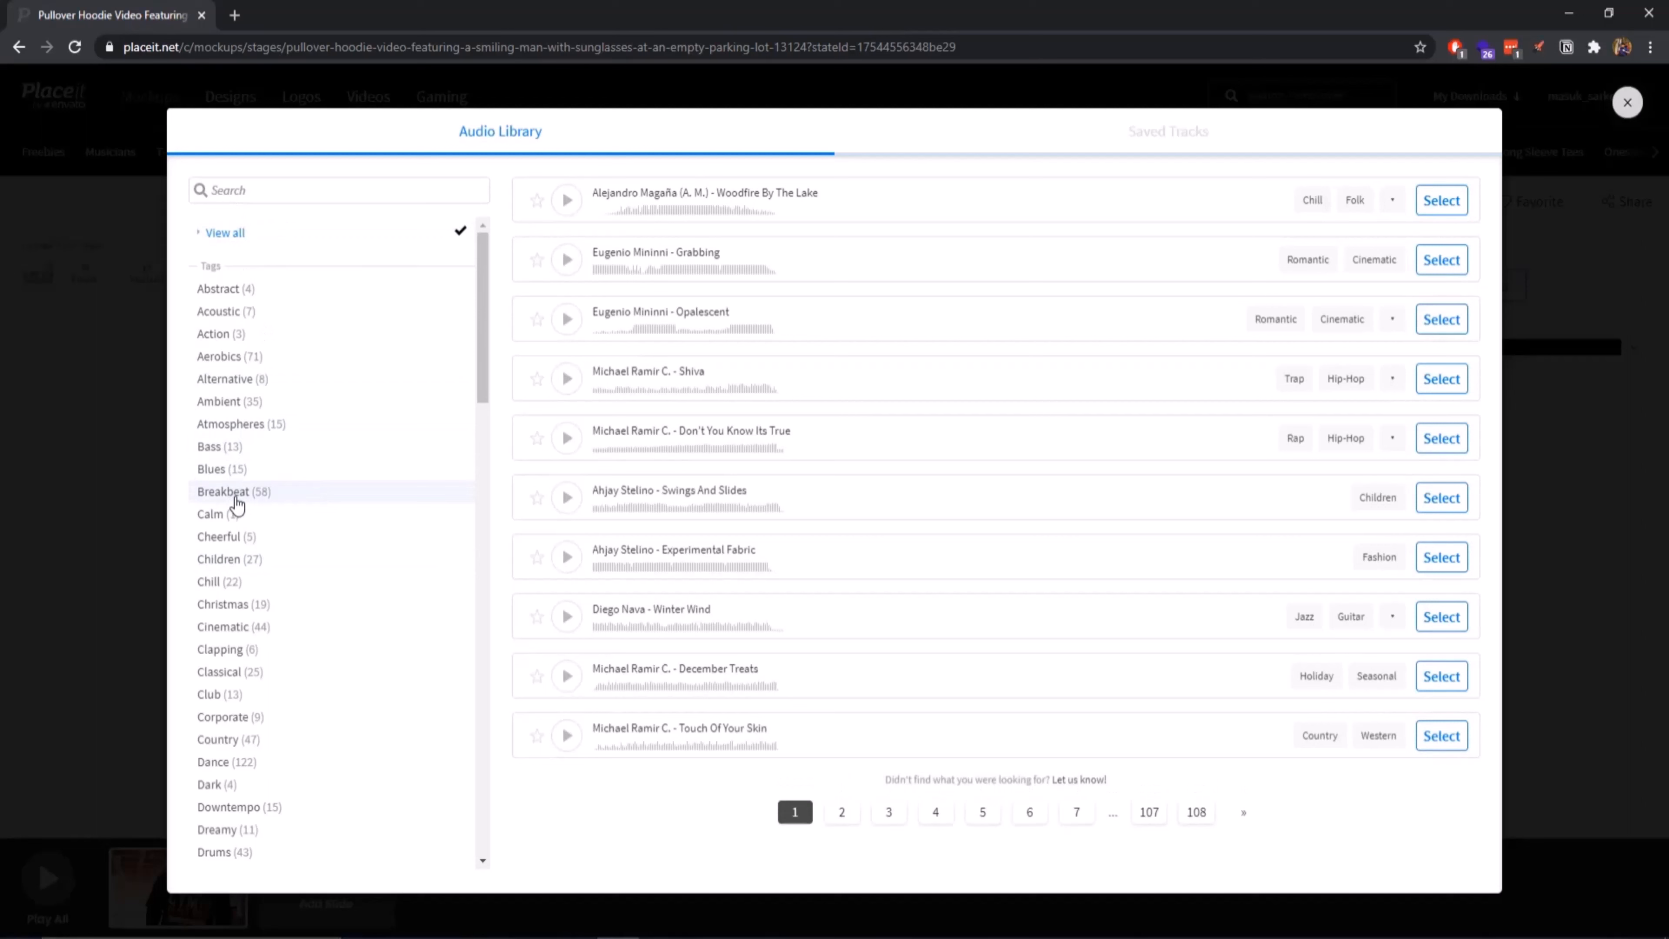
left_click(237, 506)
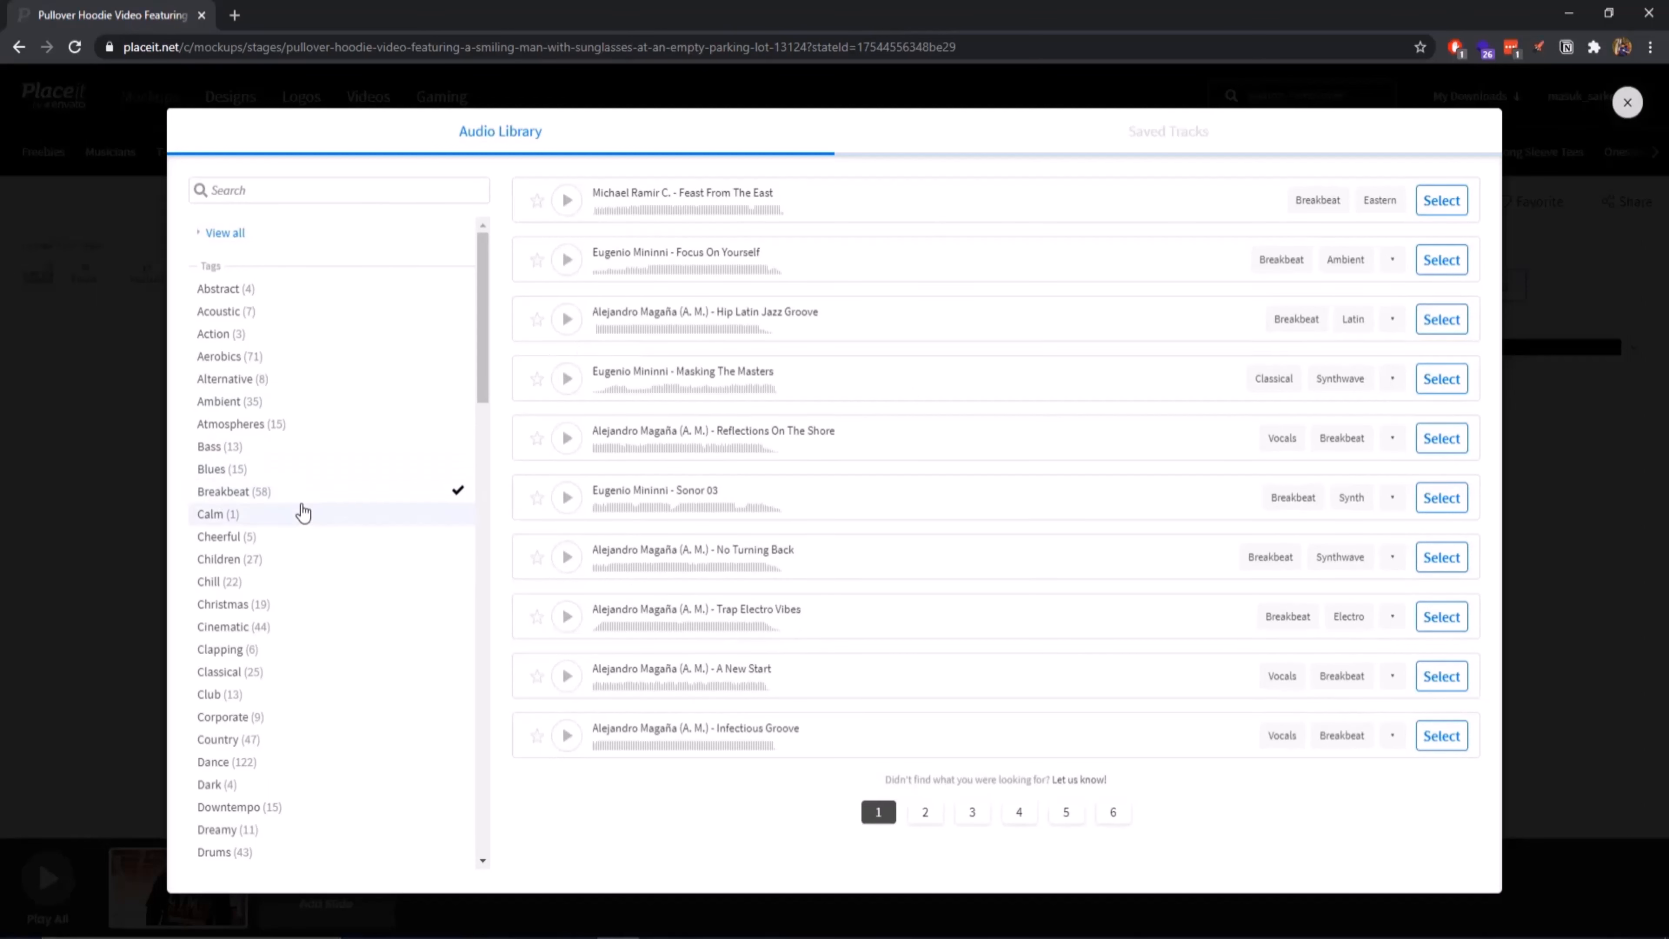
left_click(567, 200)
left_click(566, 260)
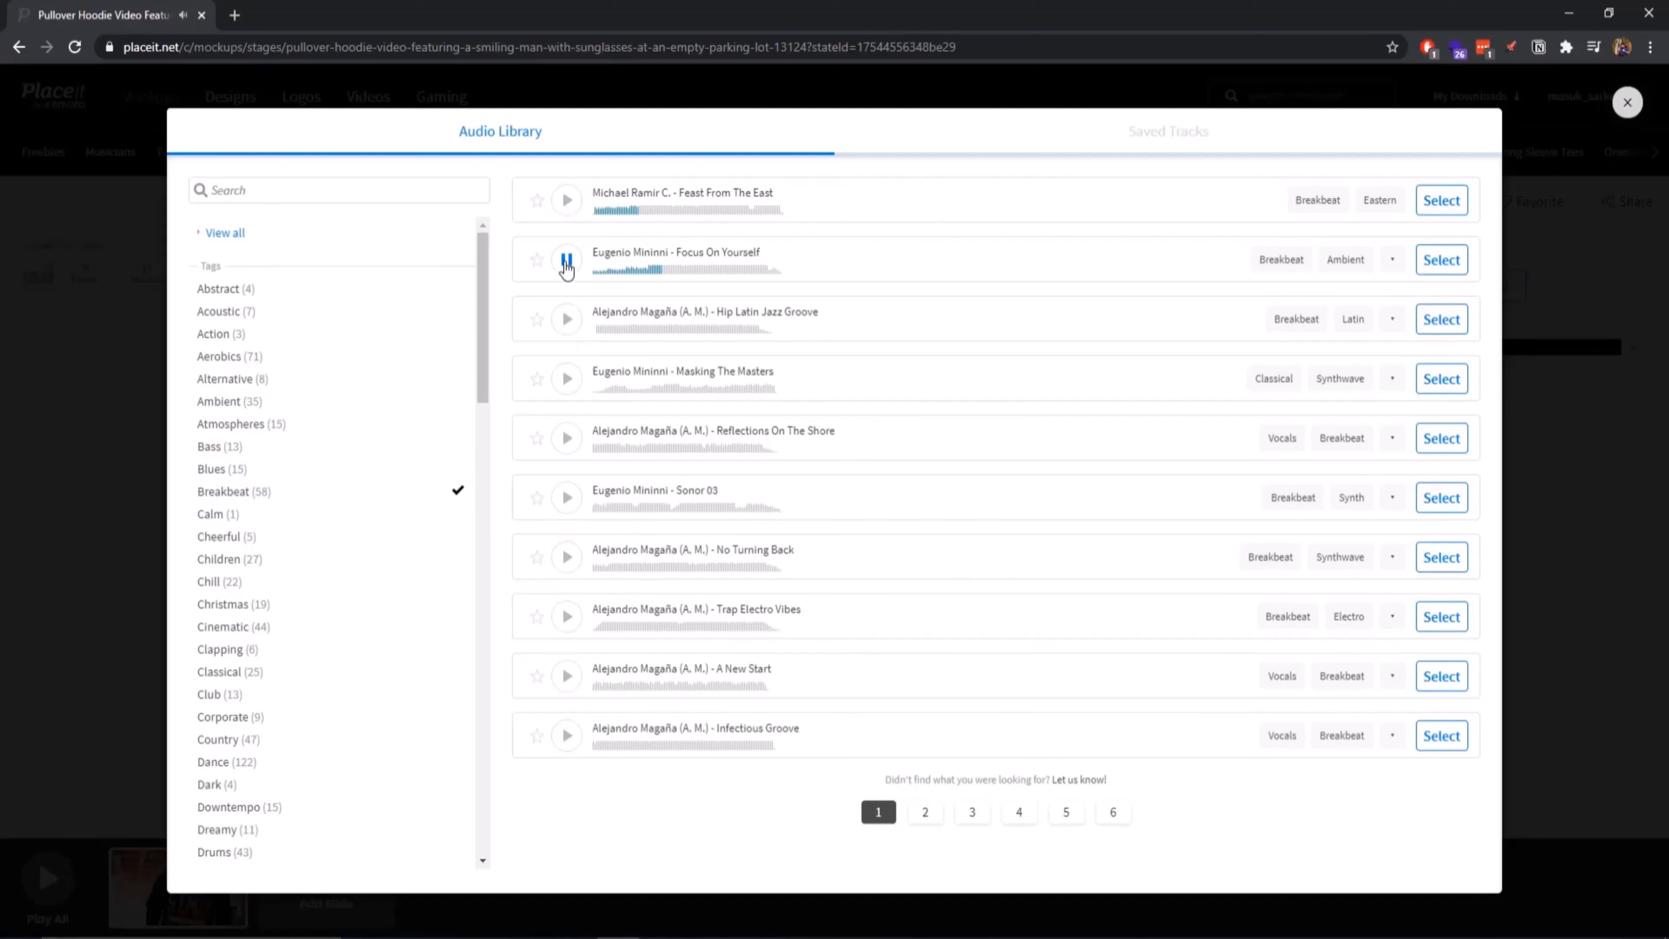
left_click(566, 261)
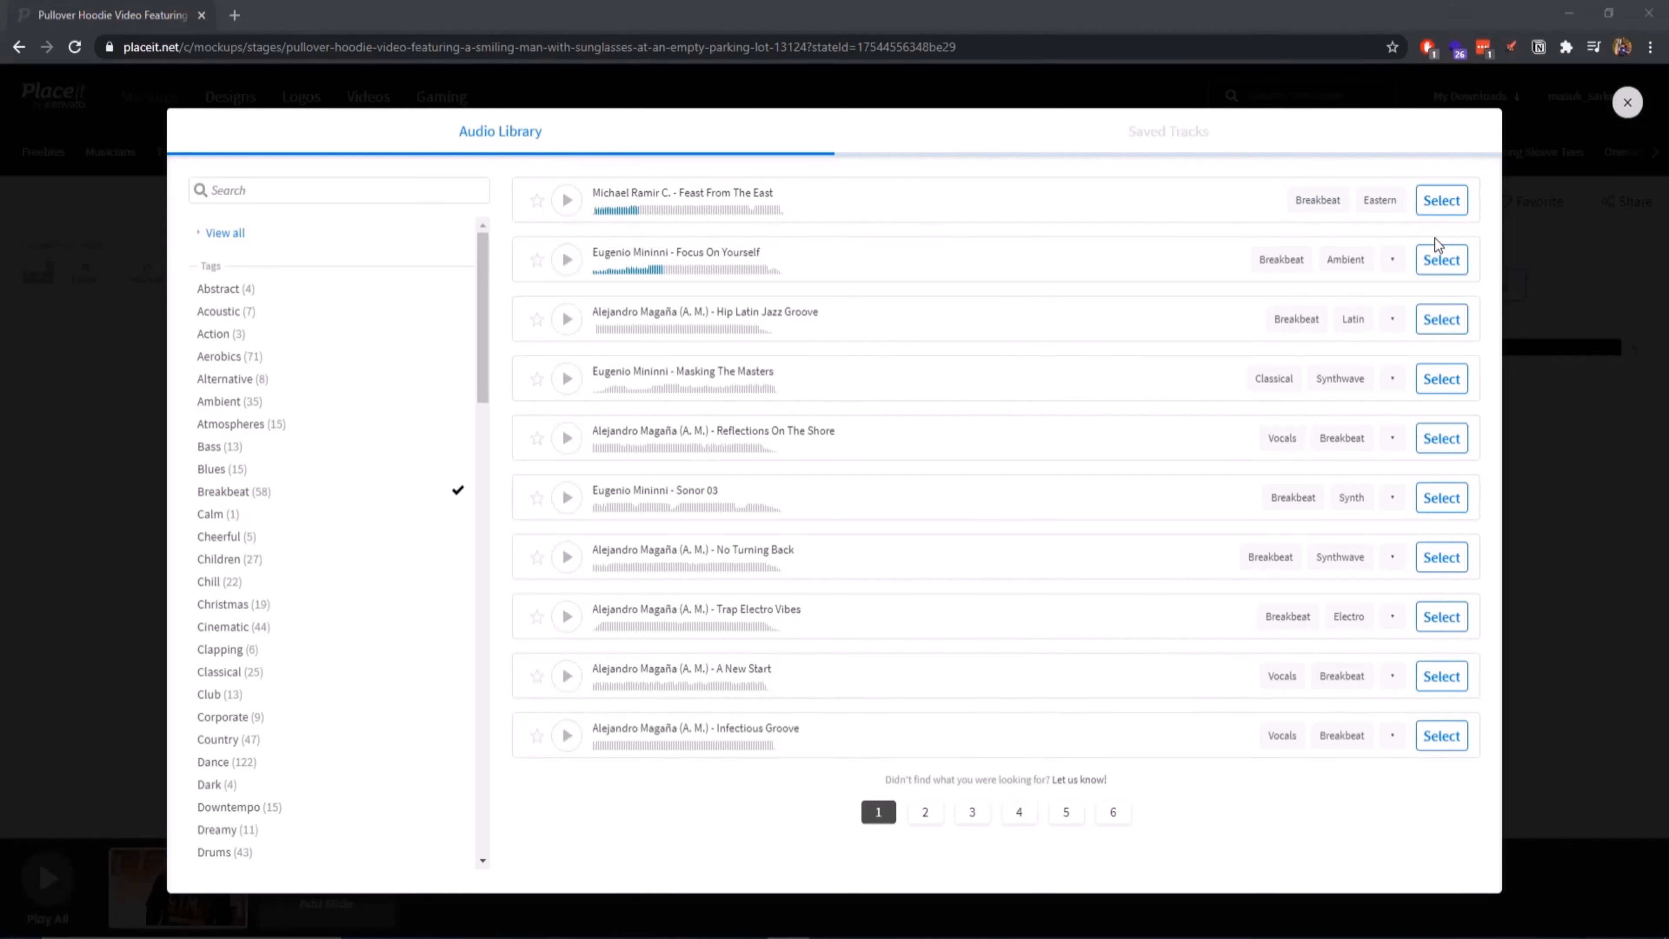
left_click(1441, 262)
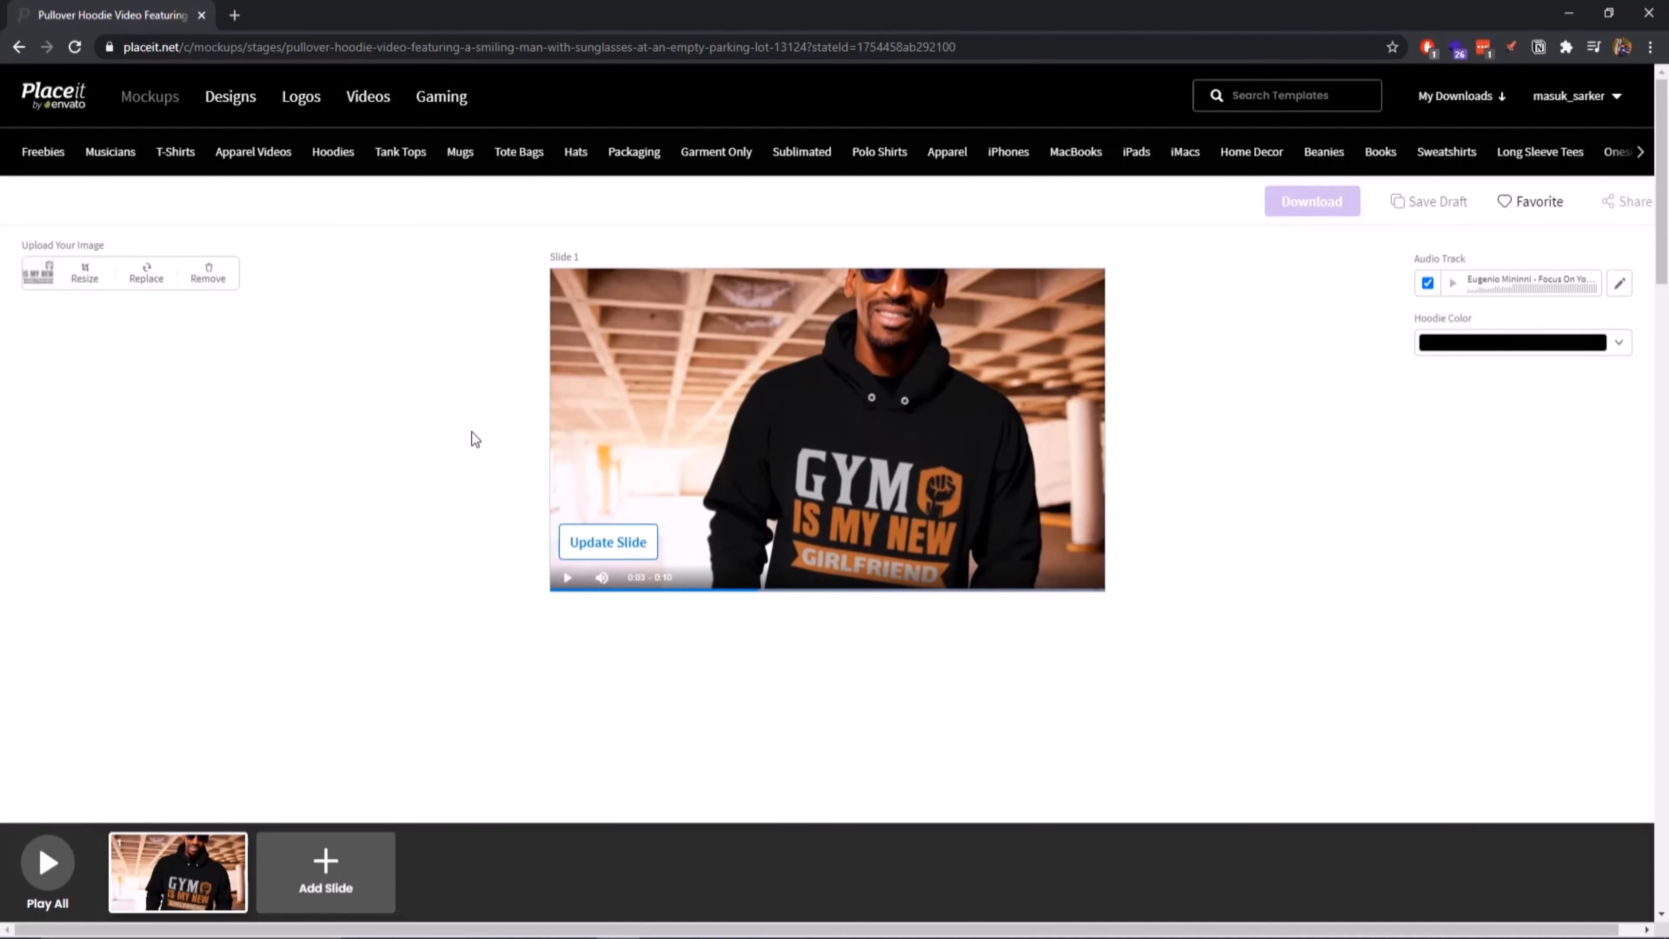
- Open the template library for a new slide and browse page 2 of the Mockup templates
scroll(471, 432, "down", 1)
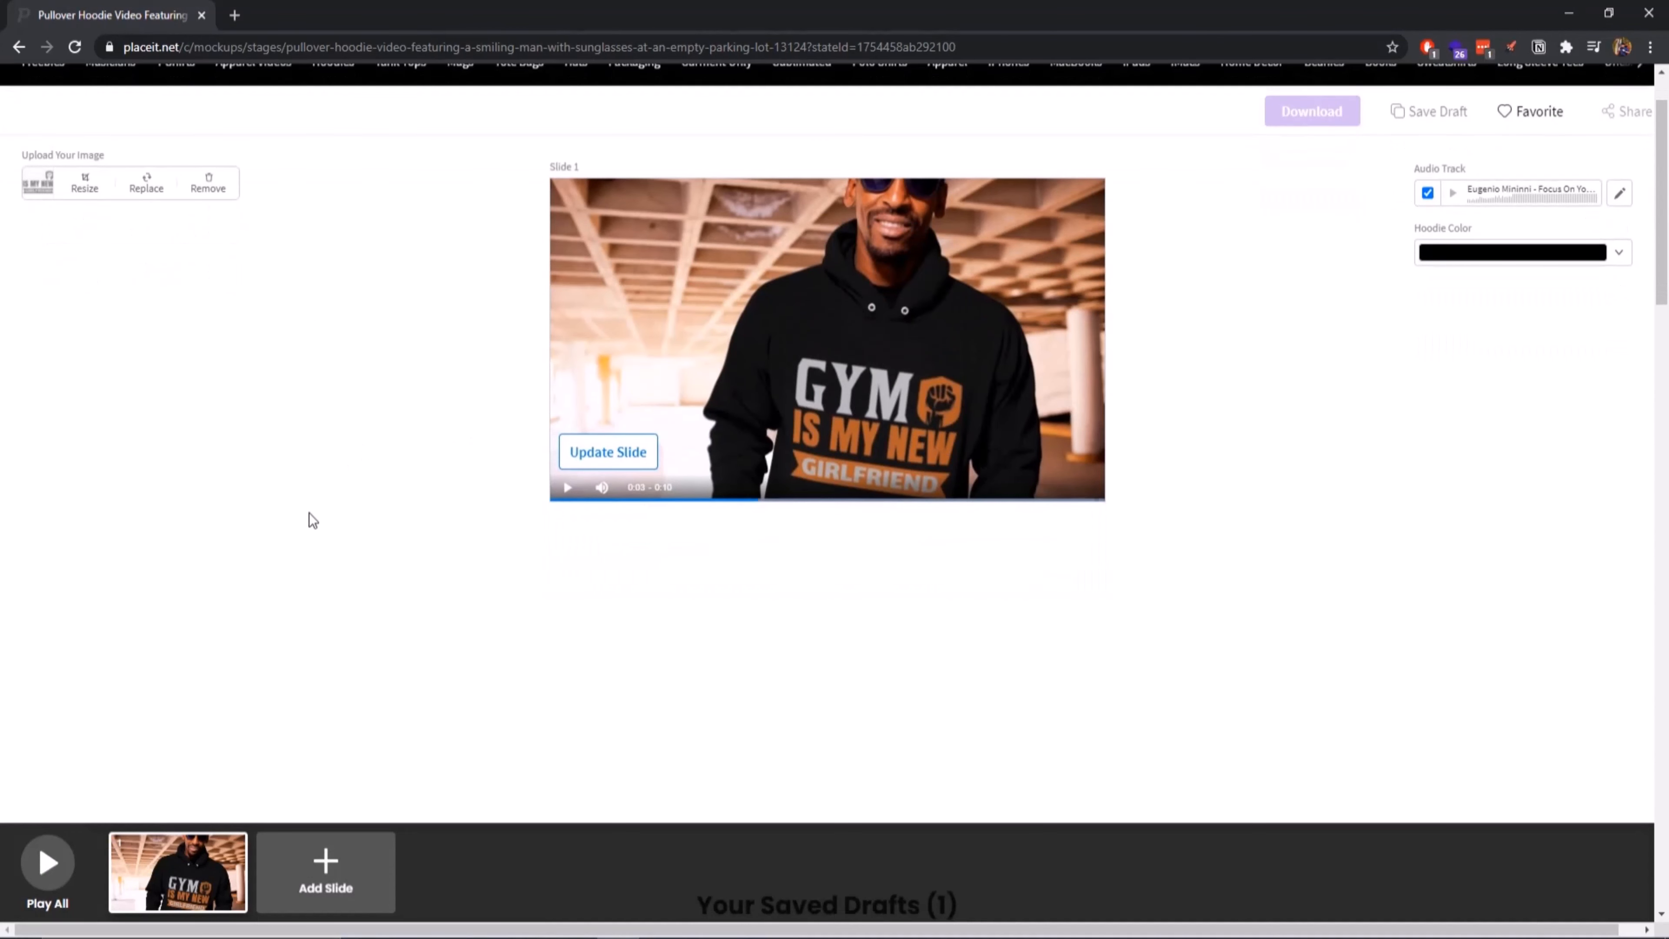
left_click(309, 854)
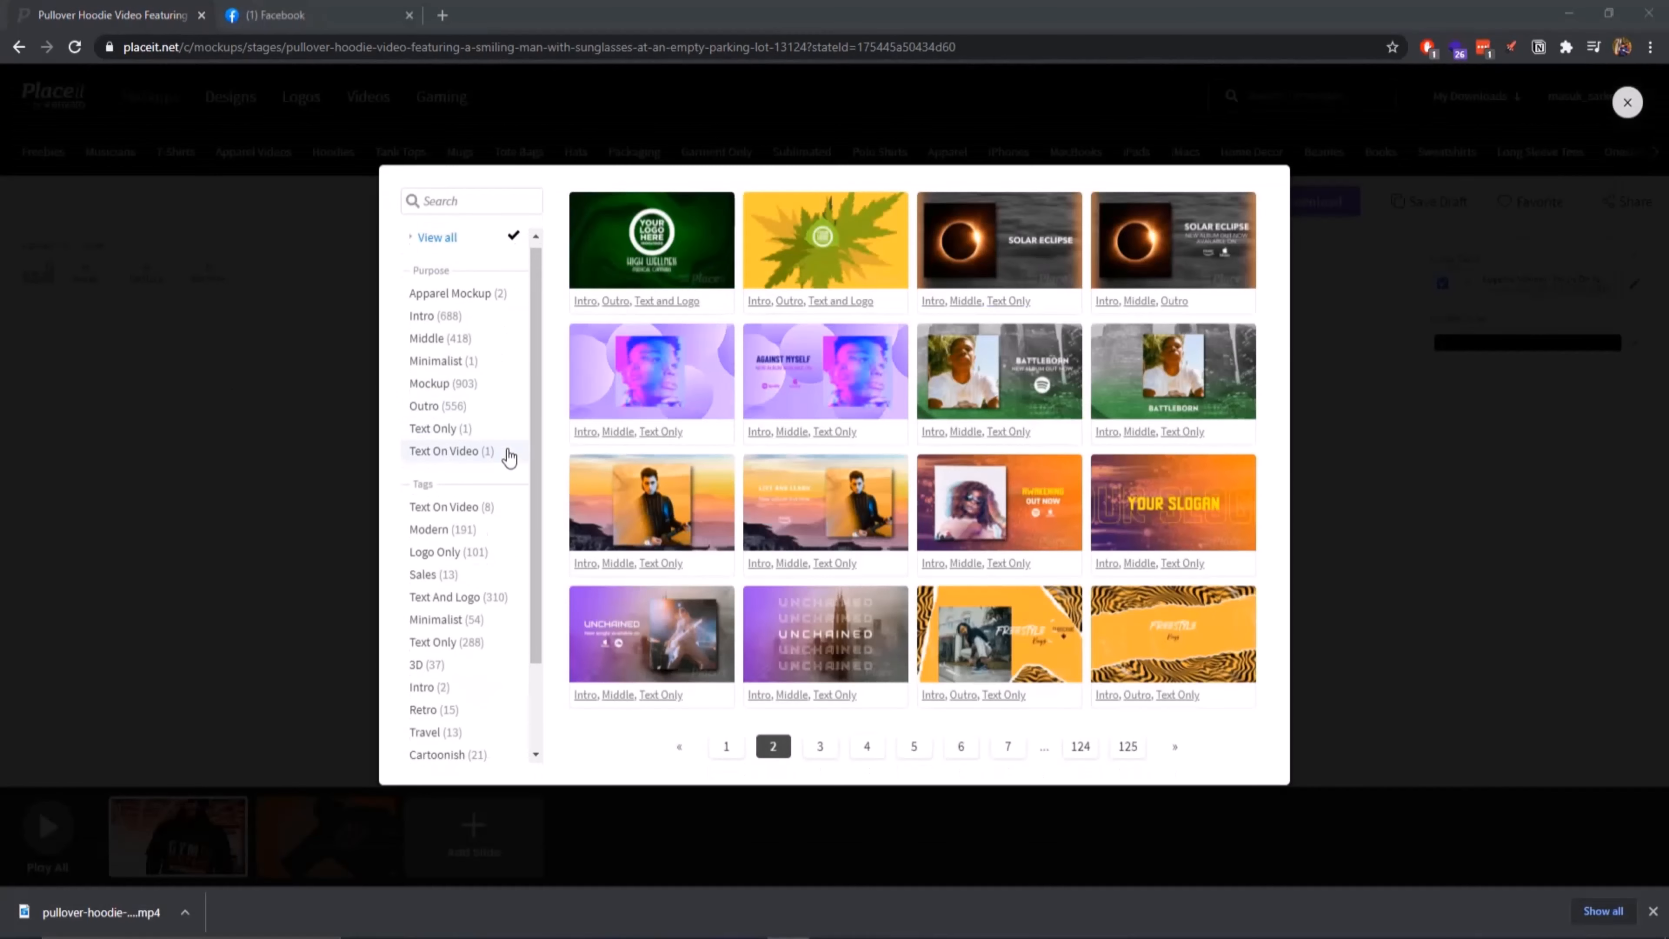
scroll(480, 499, "down", 2)
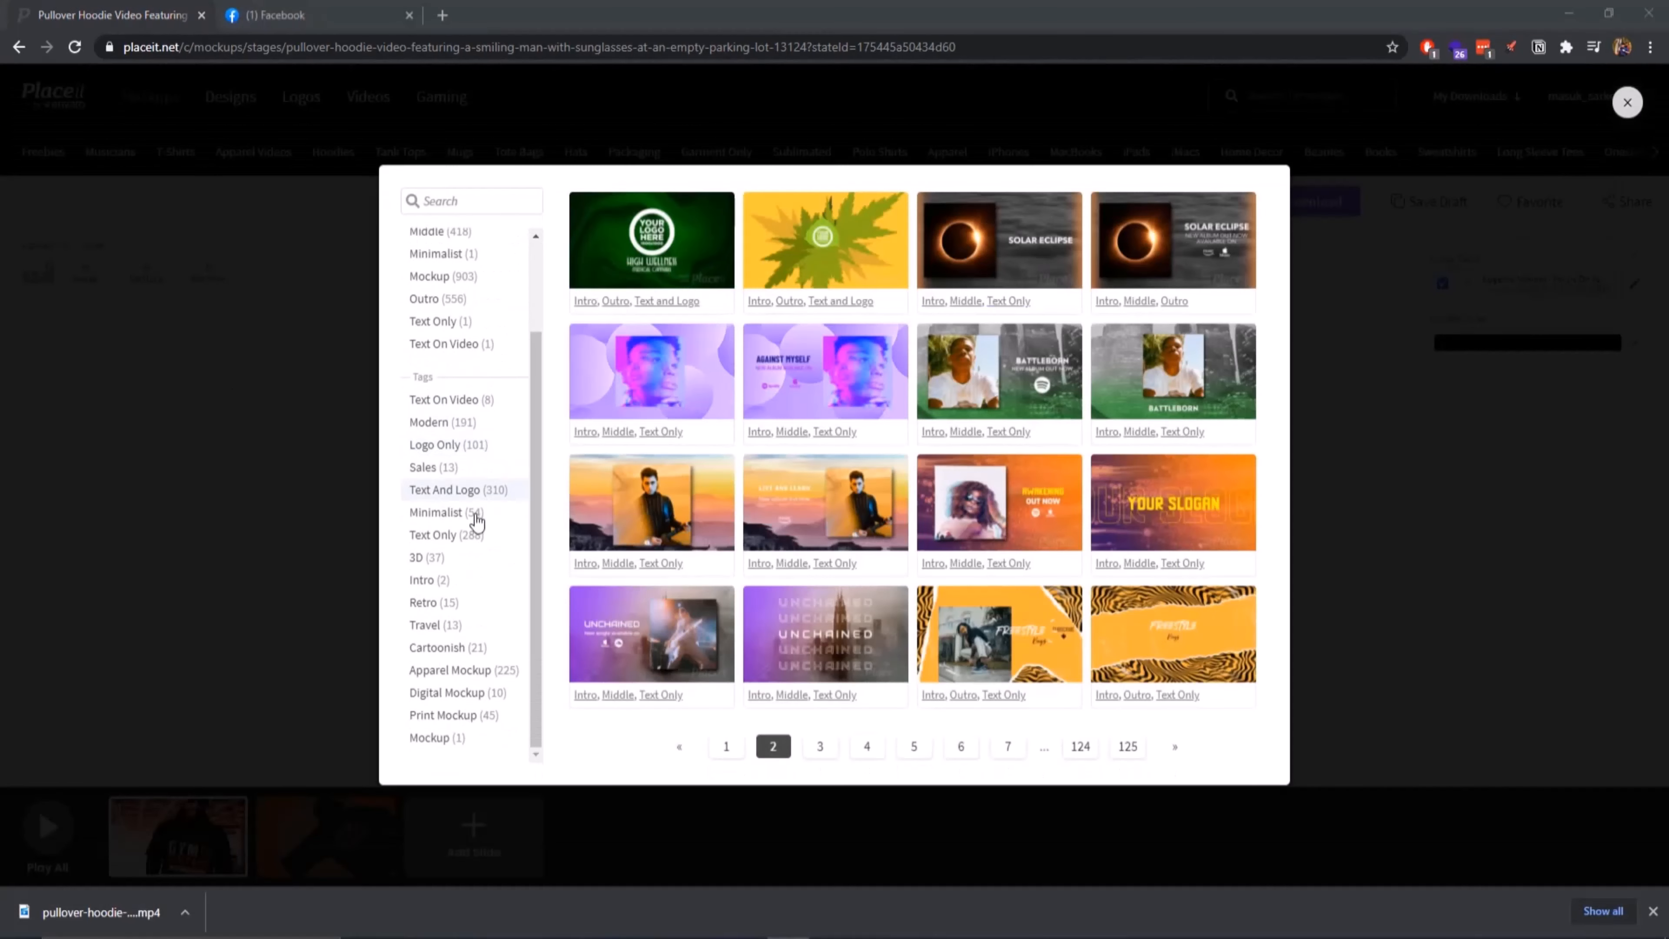
scroll(472, 519, "up", 2)
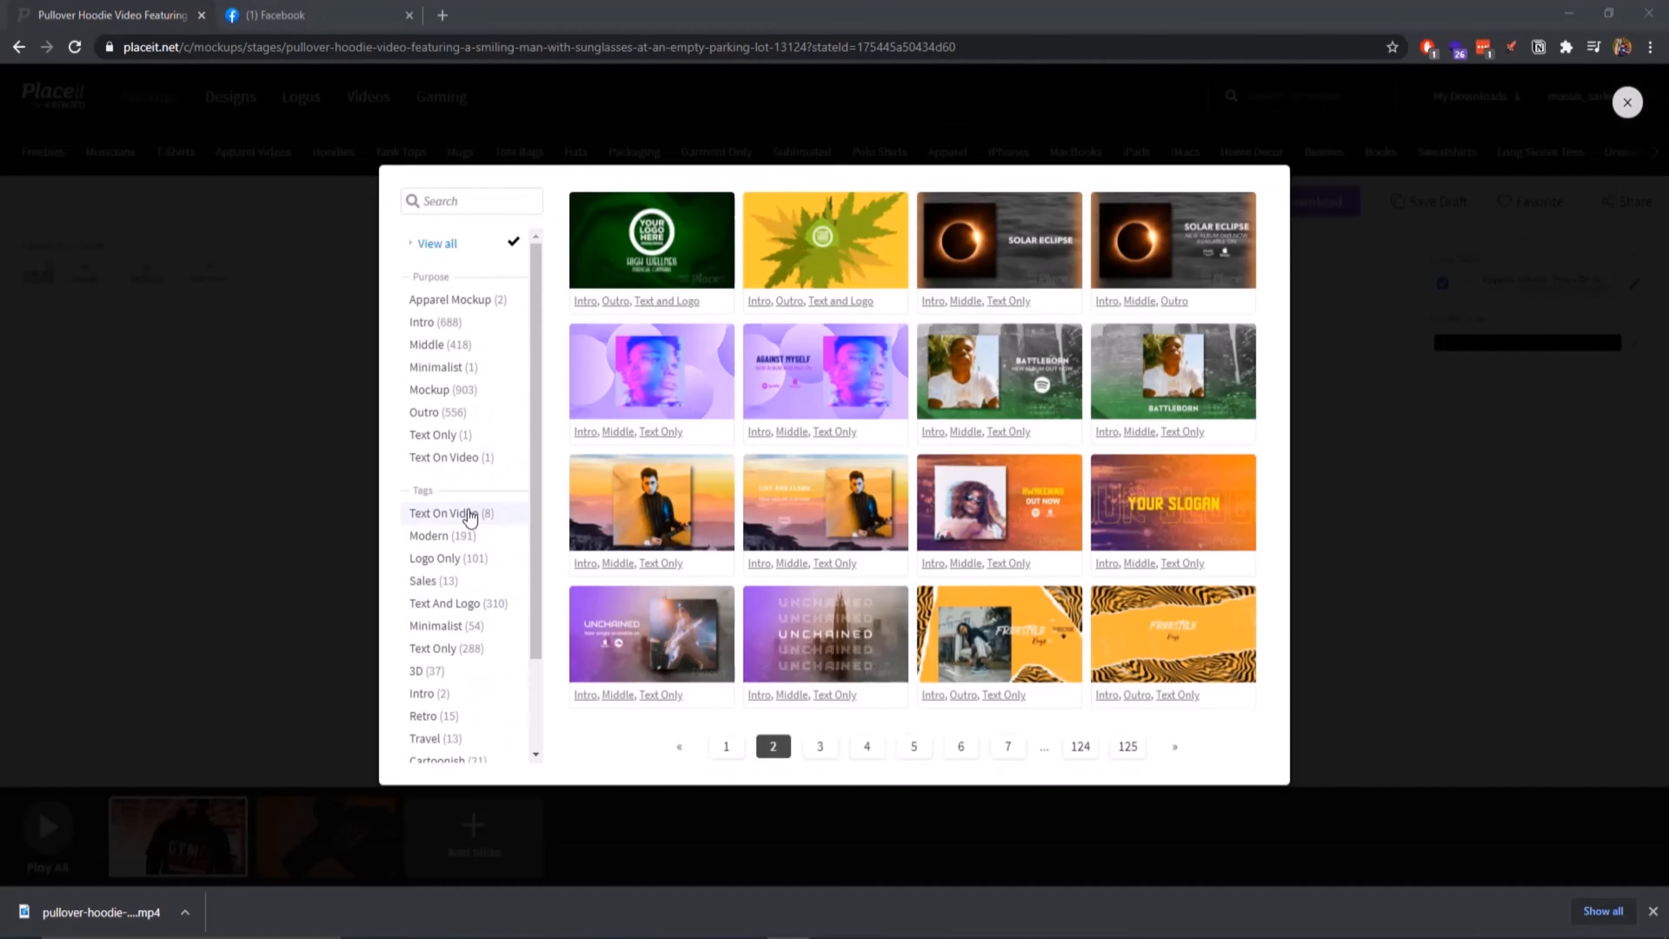
left_click(464, 401)
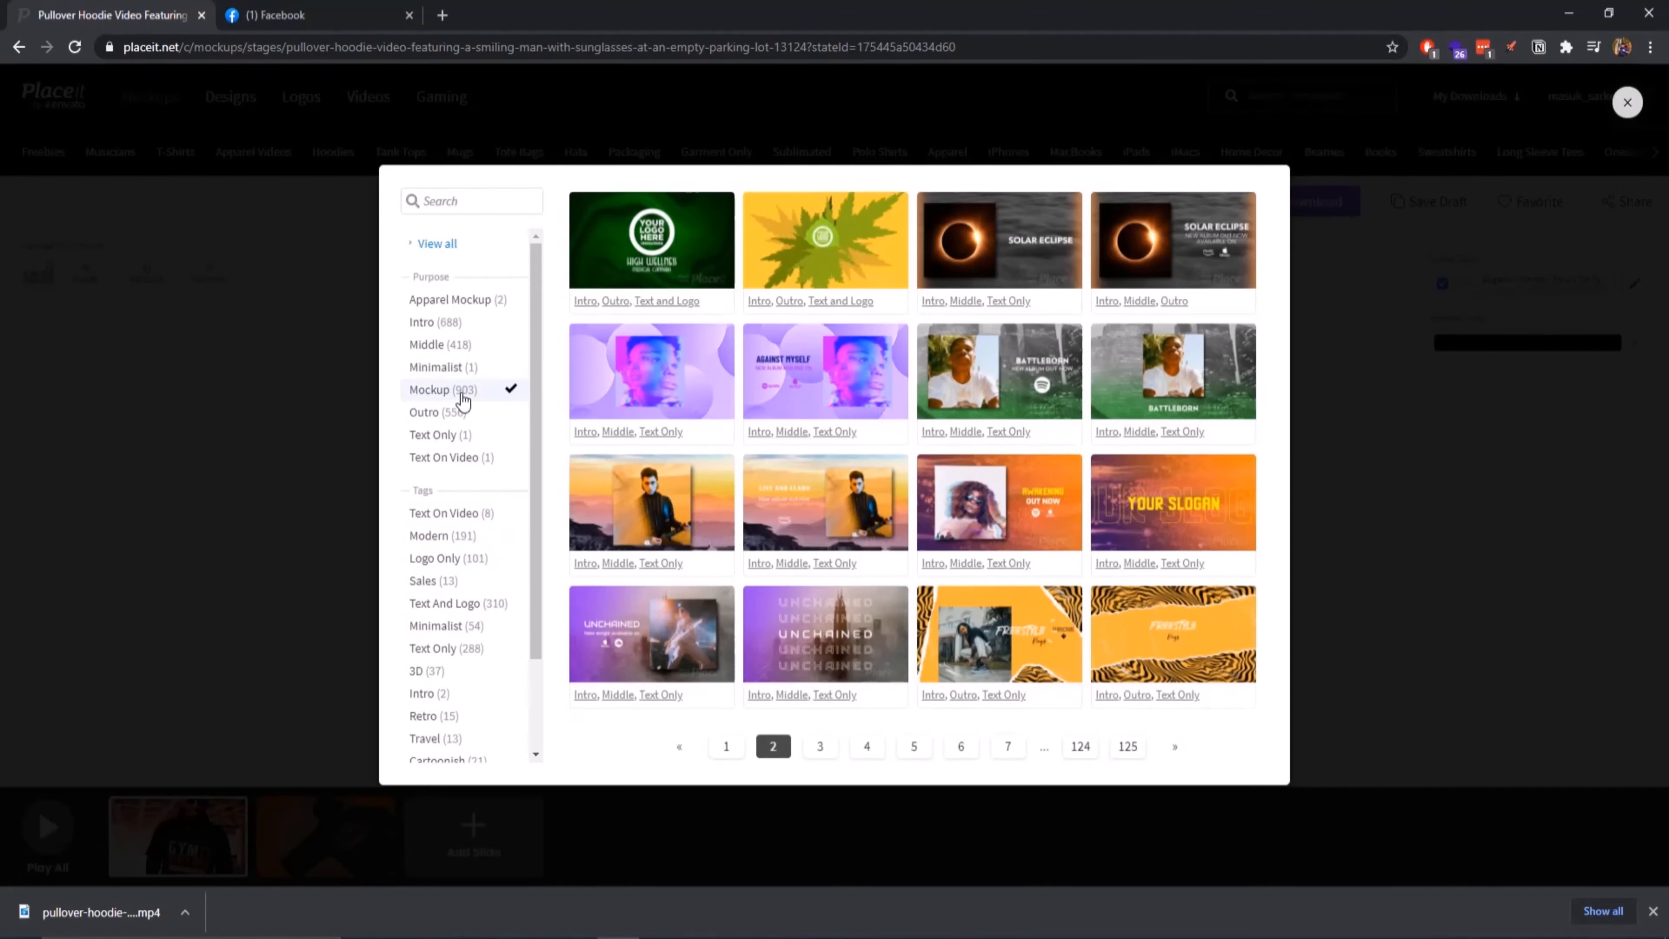
left_click(772, 750)
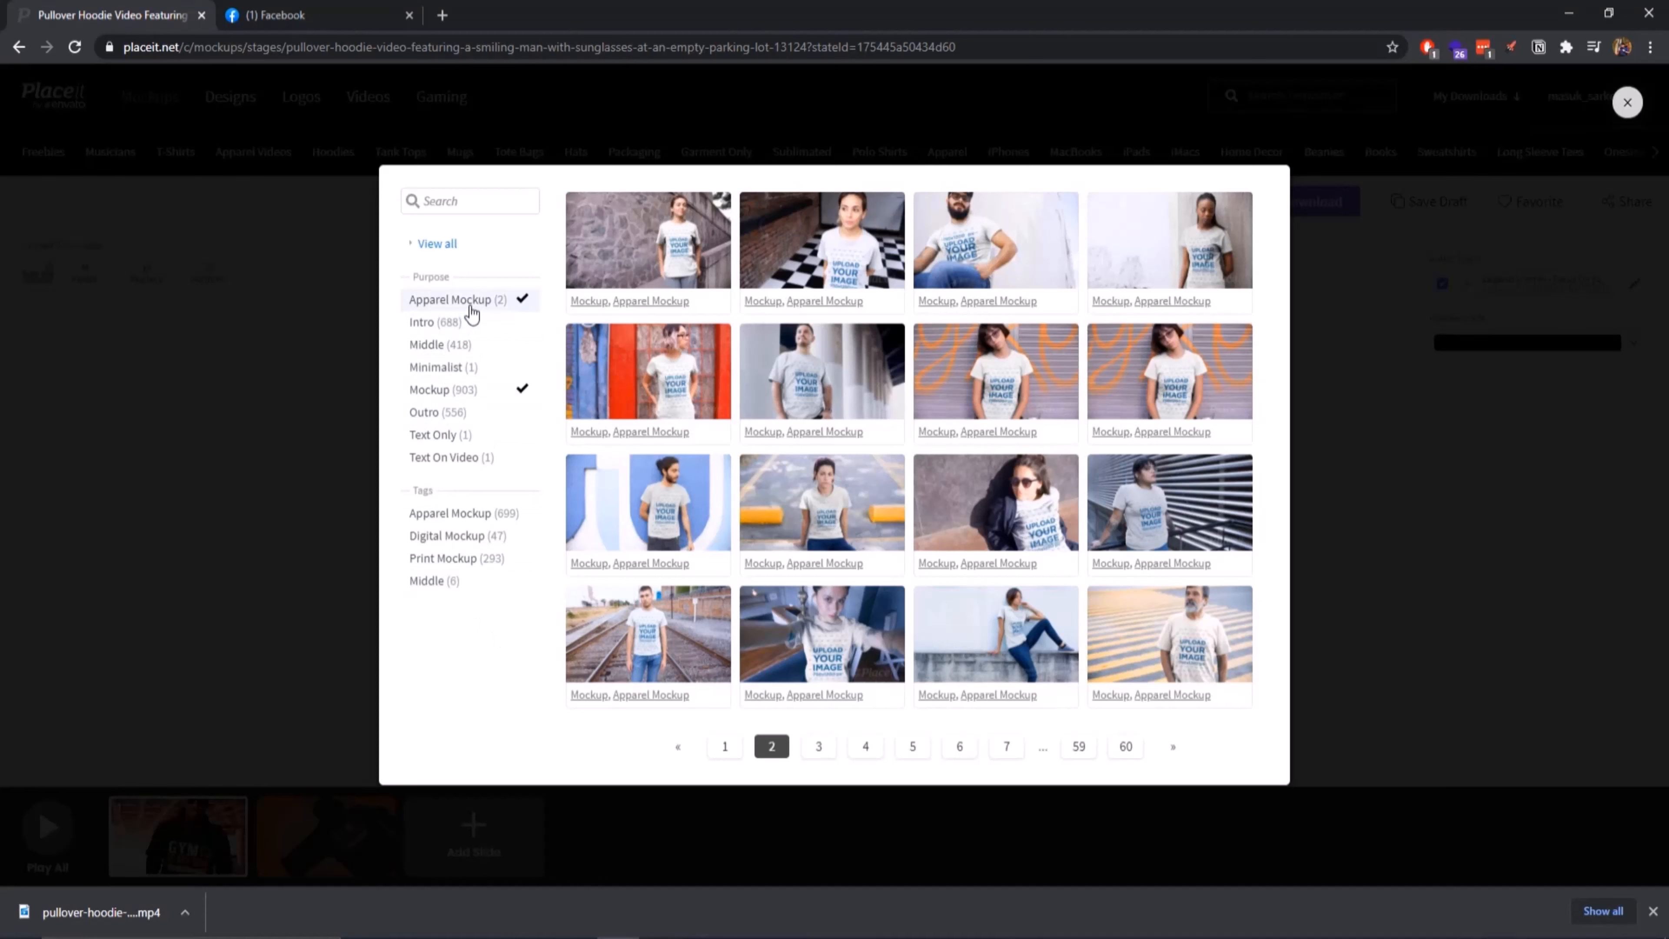
- Filter the templates to the Apparel Mockup purpose only, add the orange-background hoodie video as slide 2, and pause its preview
left_click(427, 245)
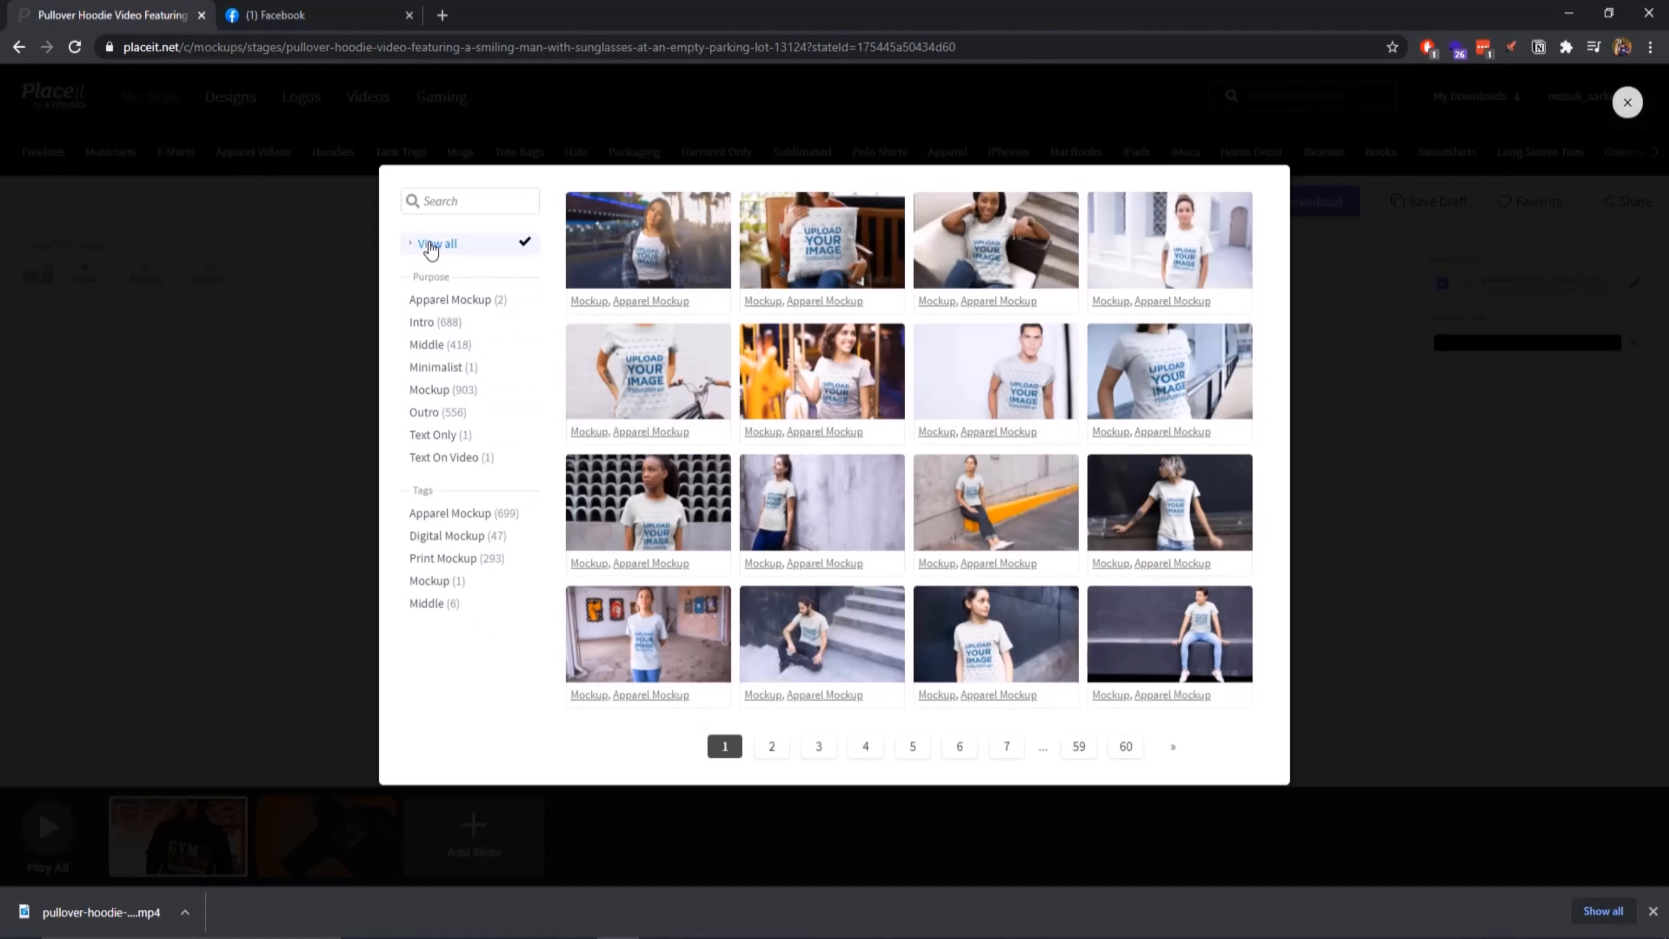
left_click(451, 301)
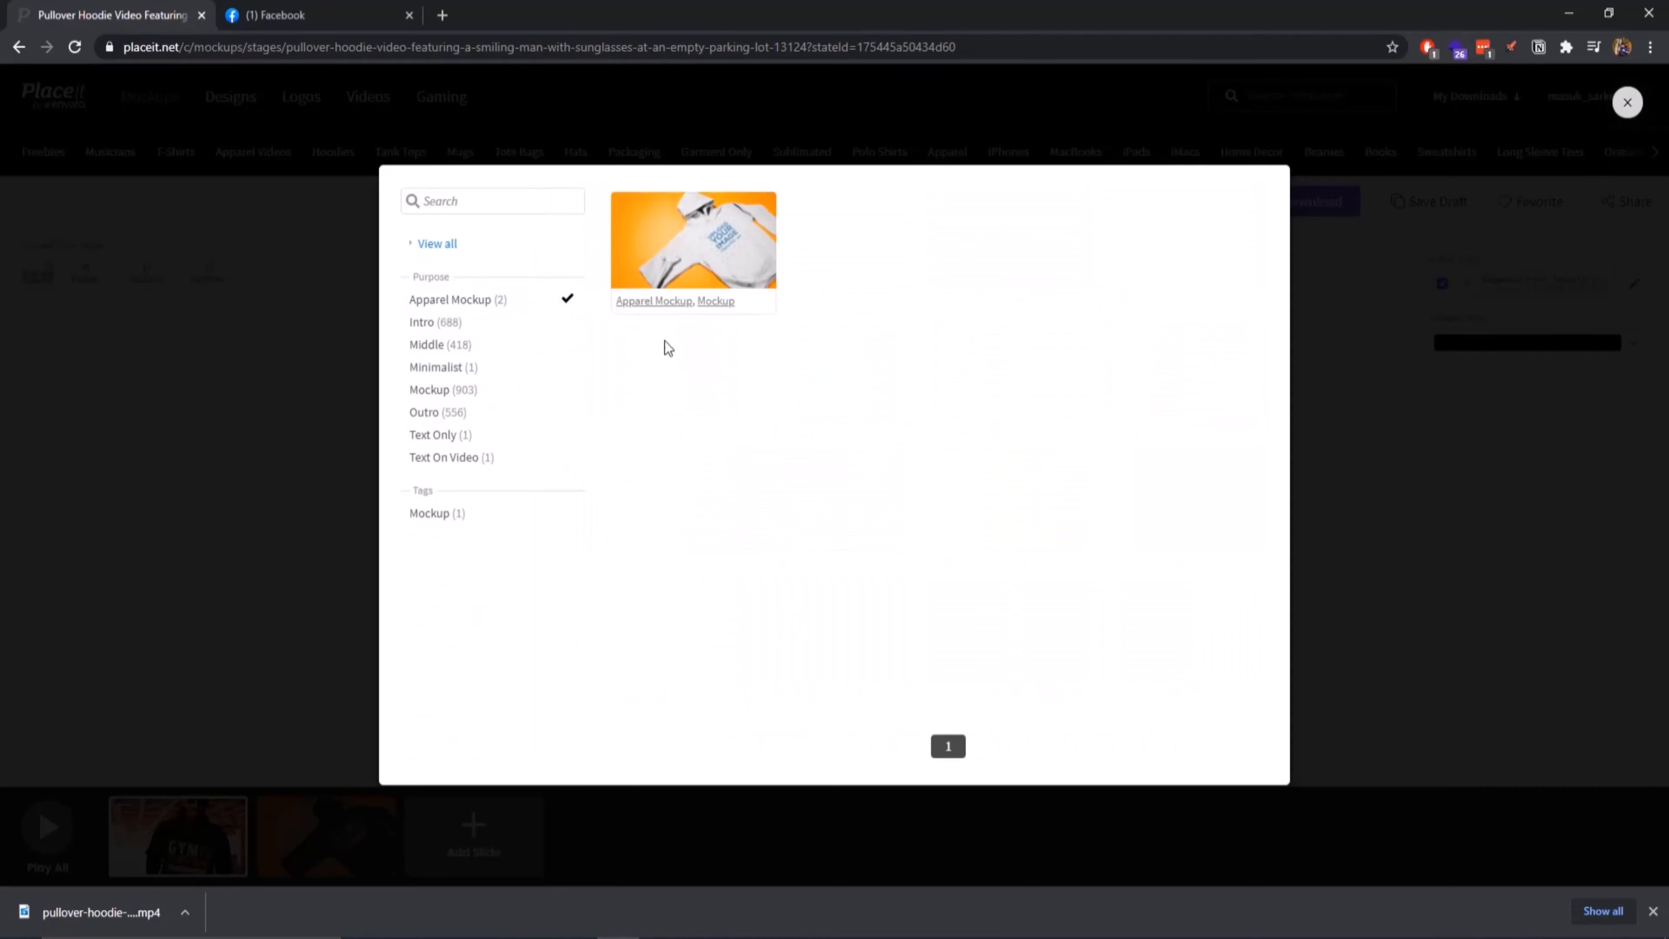
left_click(691, 261)
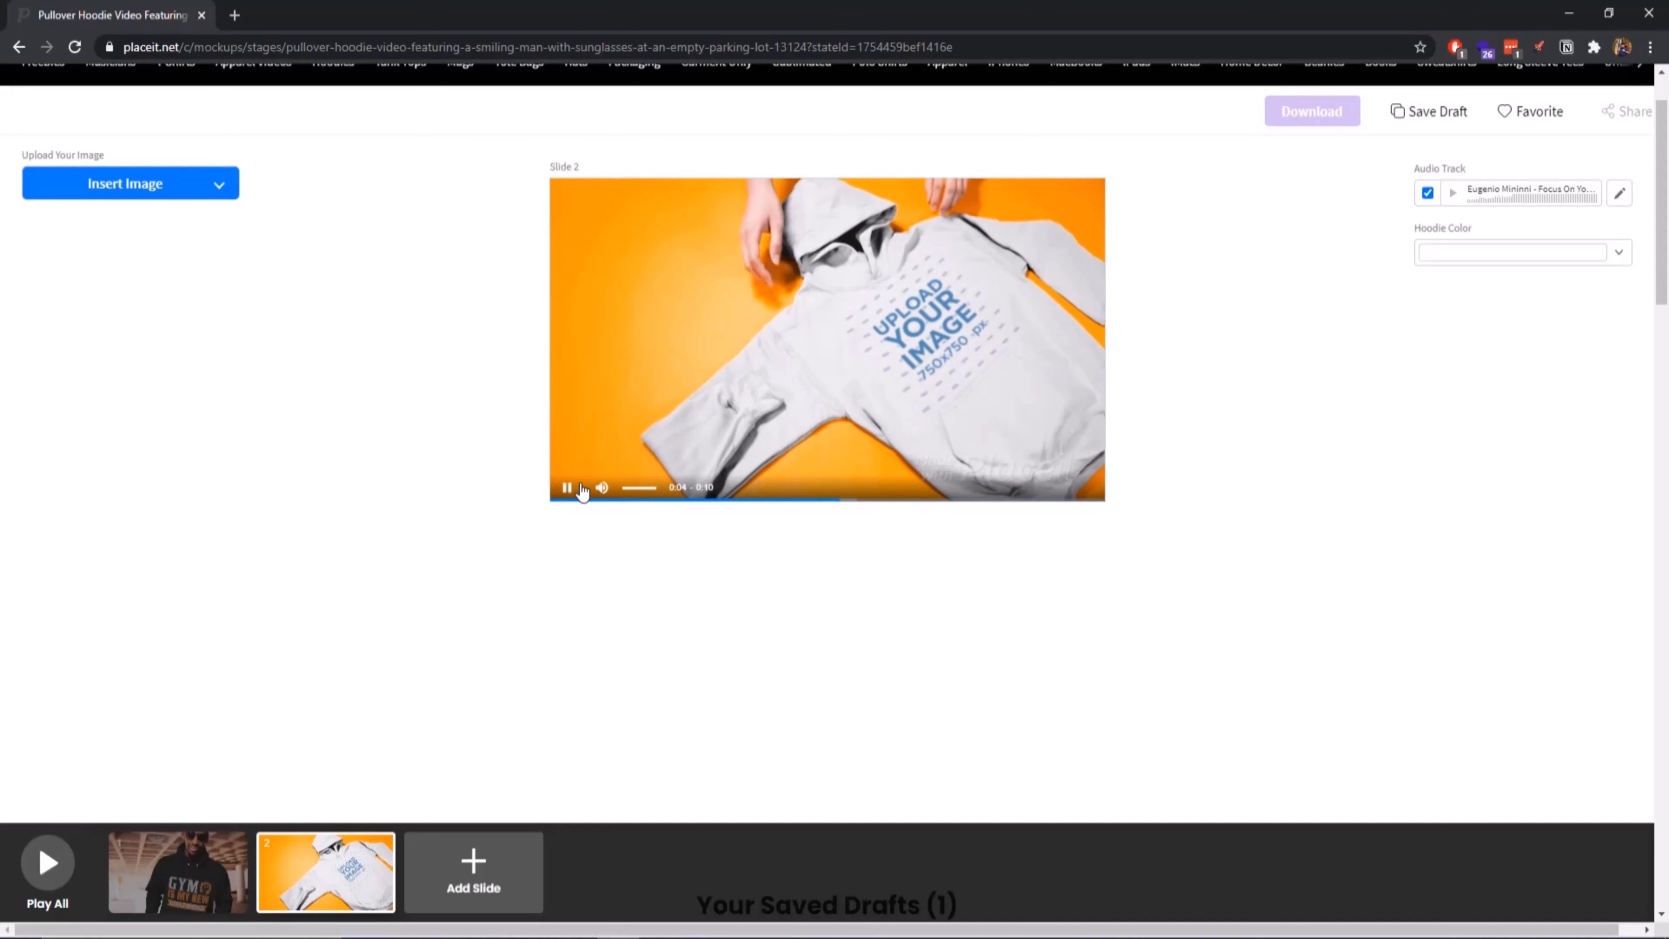
left_click(567, 487)
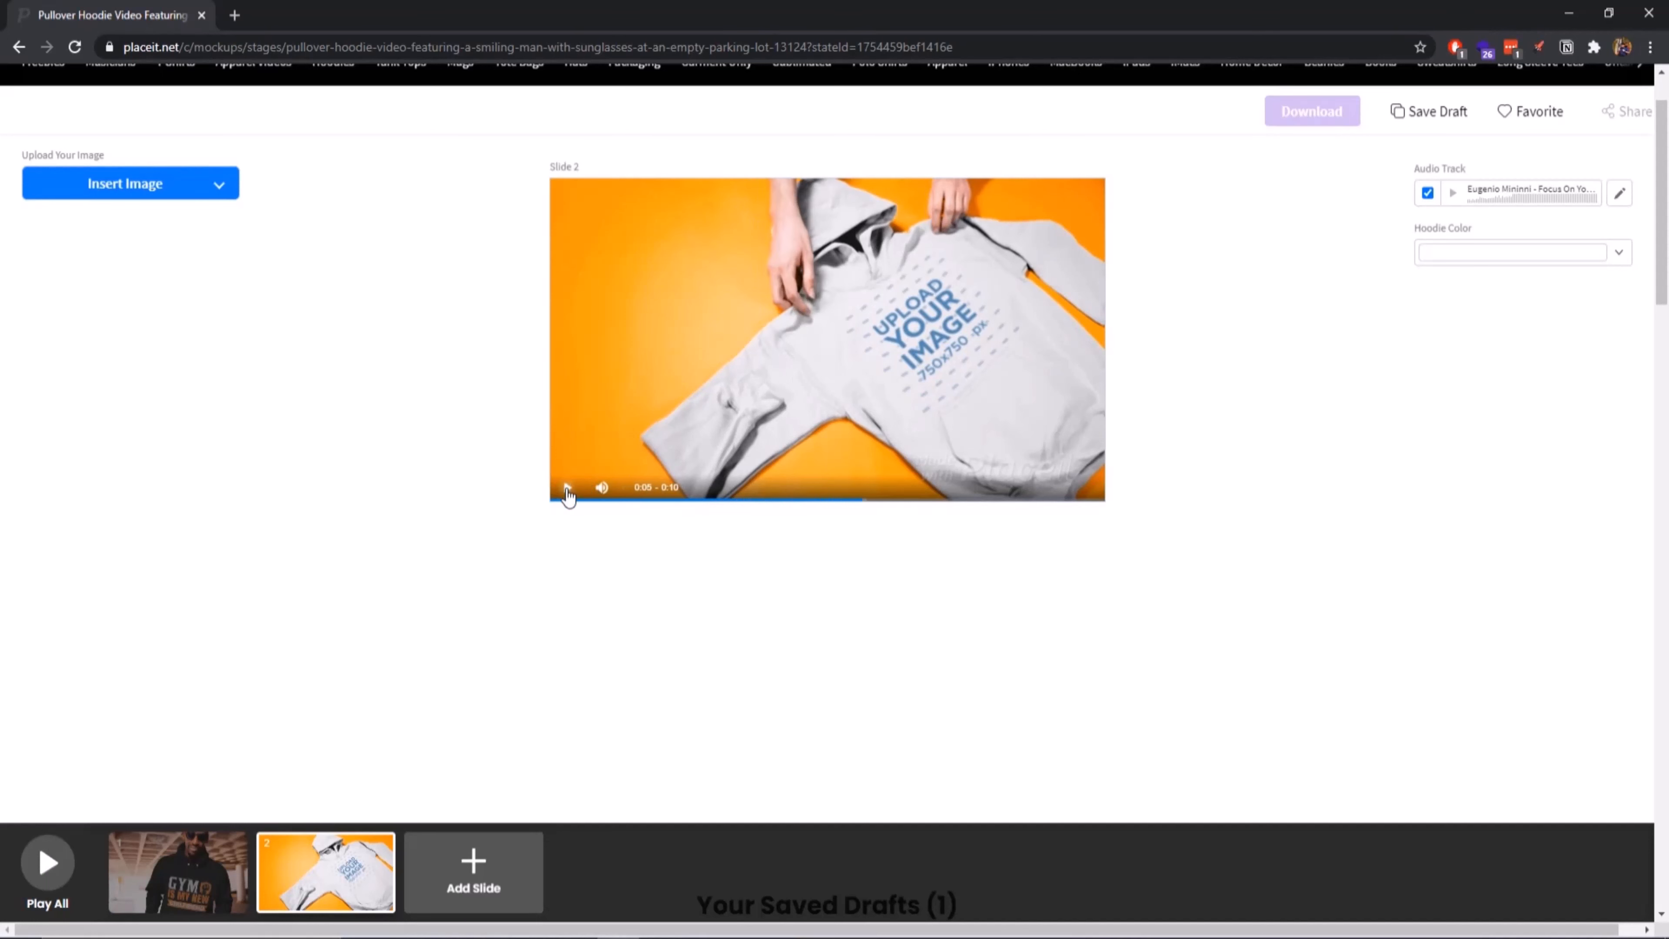
- Set slide 2's hoodie color to black and insert Untitled-1.png as its design, scaled to nearly fill the crop frame's width
left_click(1543, 253)
left_click(1371, 274)
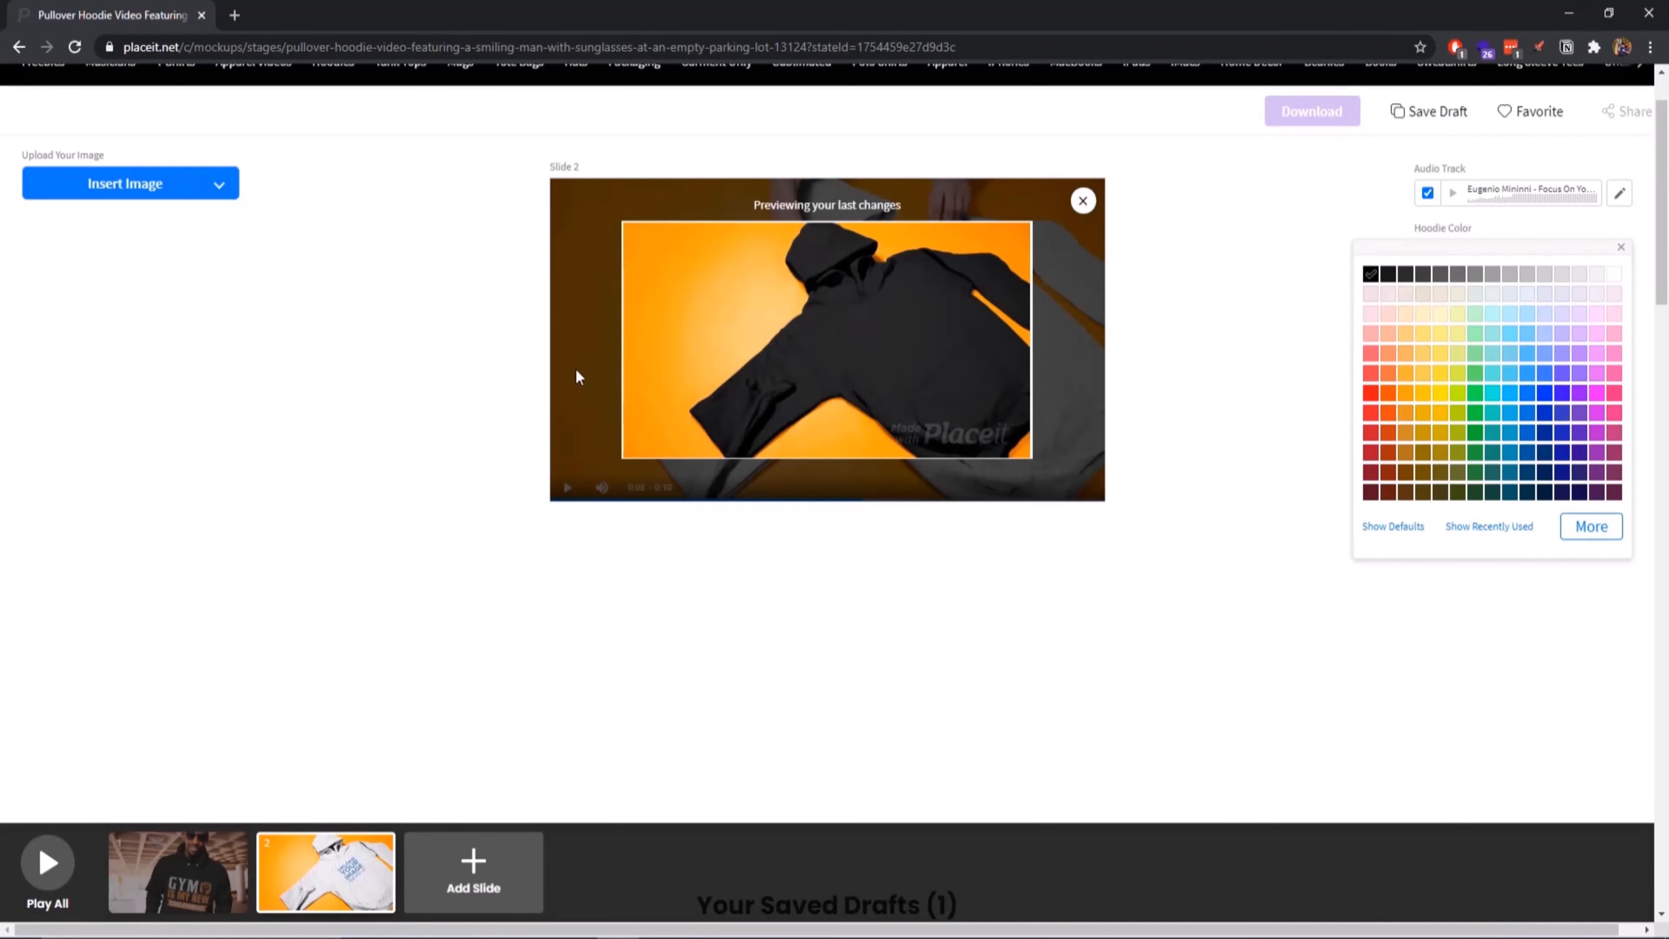
left_click(160, 180)
left_click(141, 221)
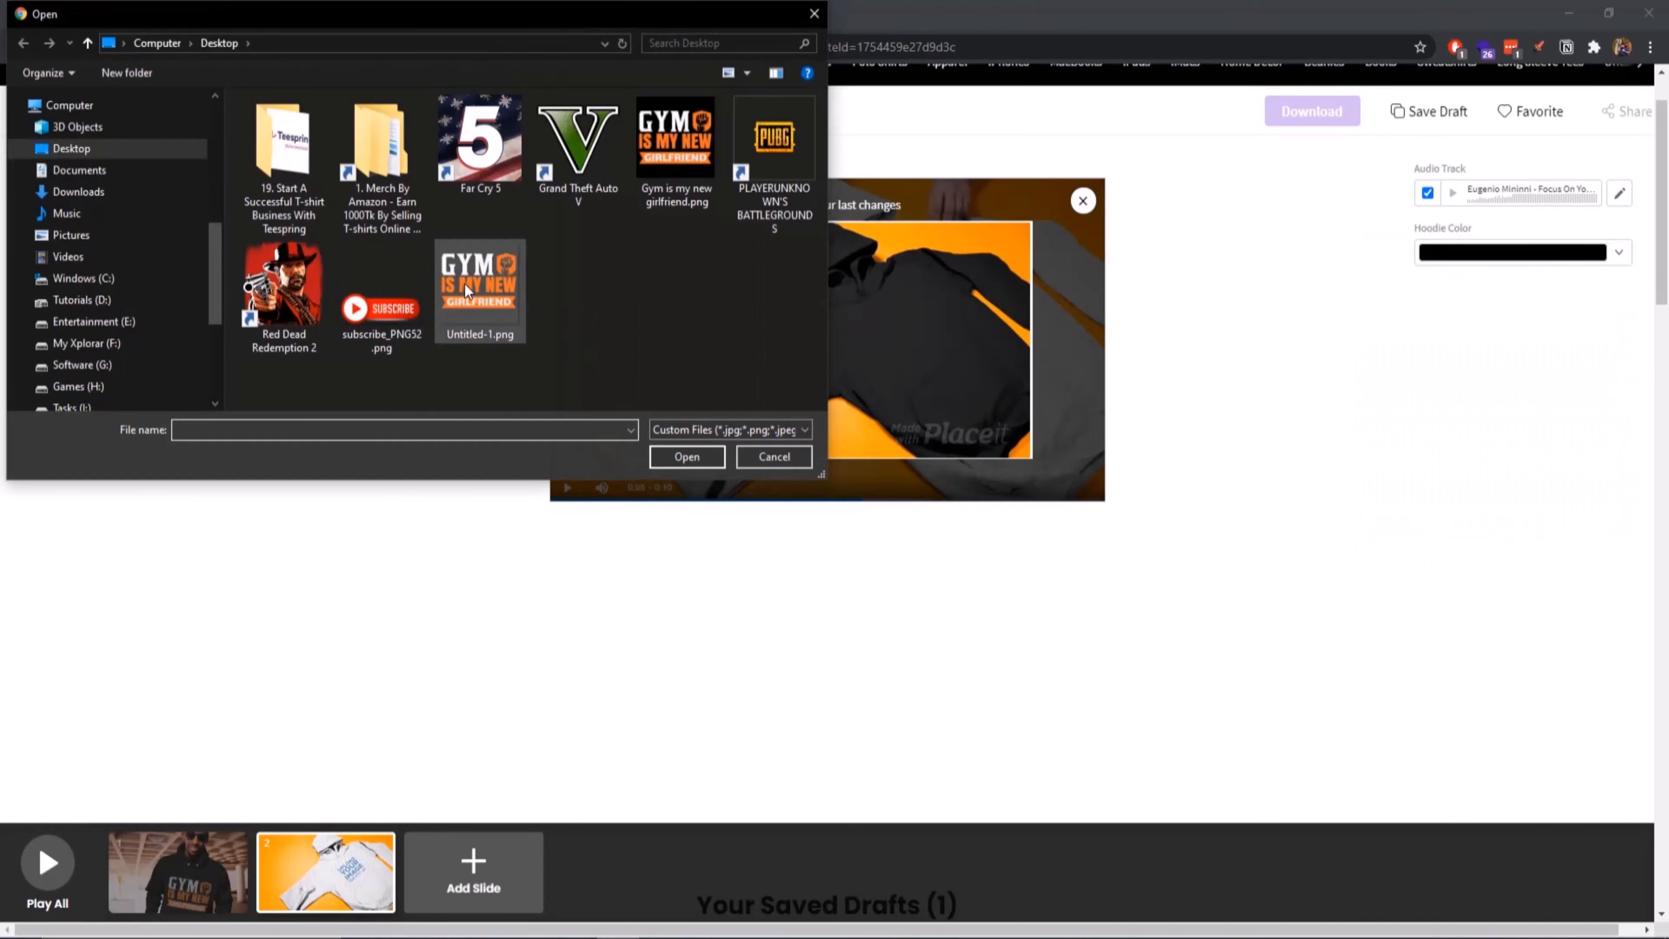
double_click(466, 290)
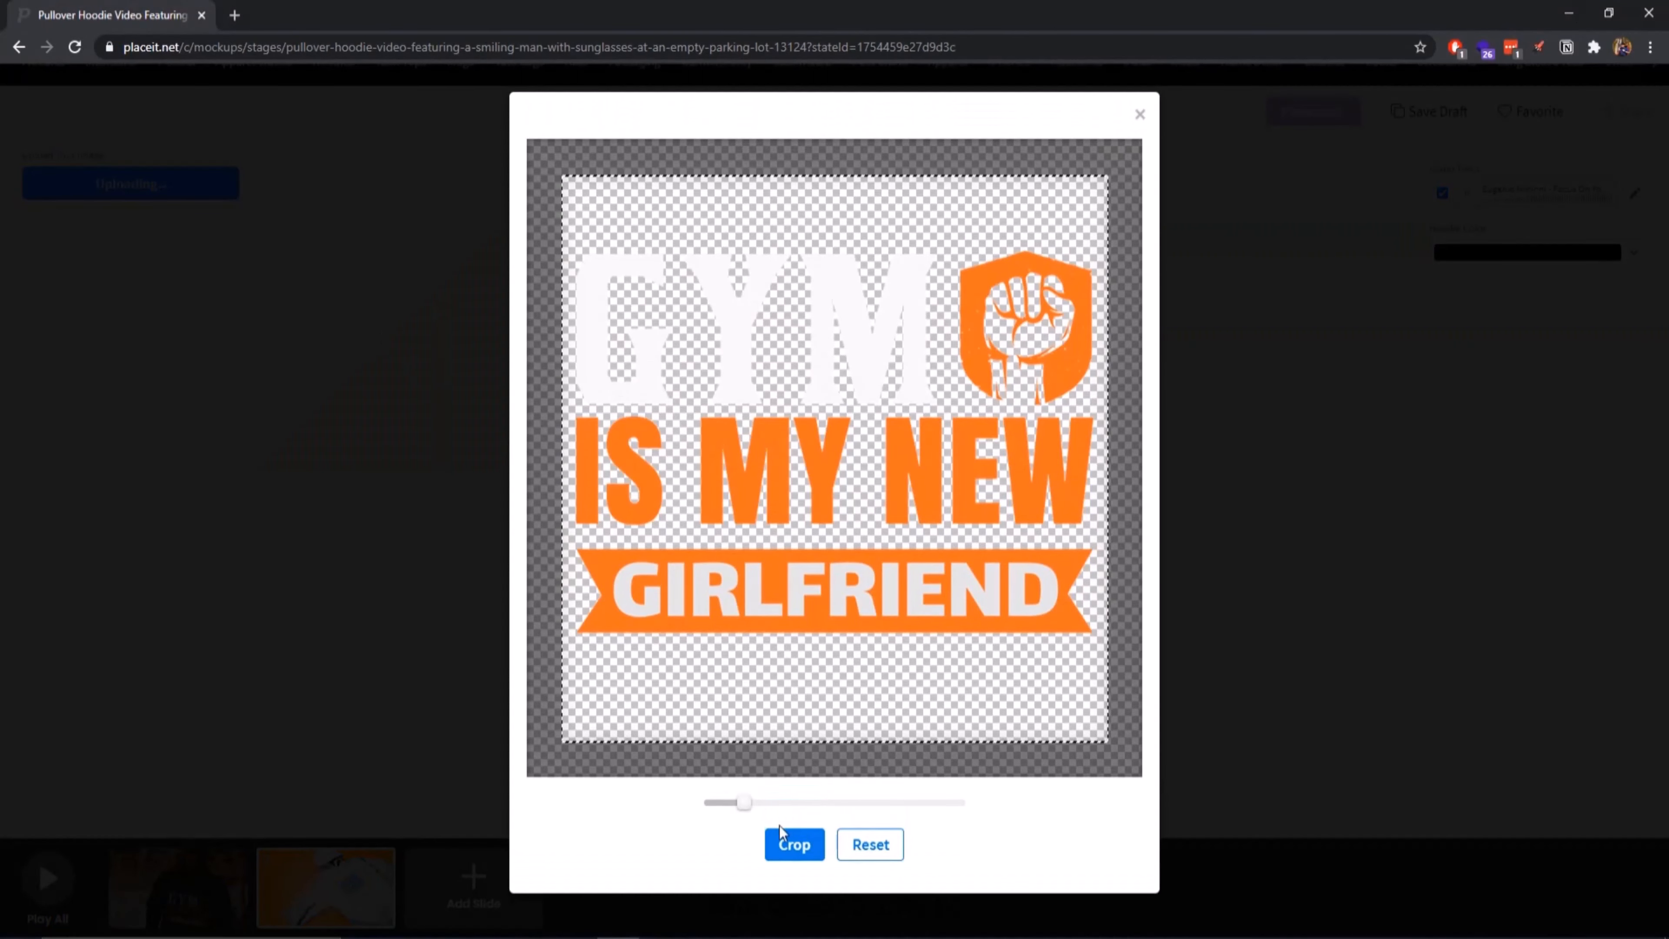
left_click_drag(736, 802, 743, 803)
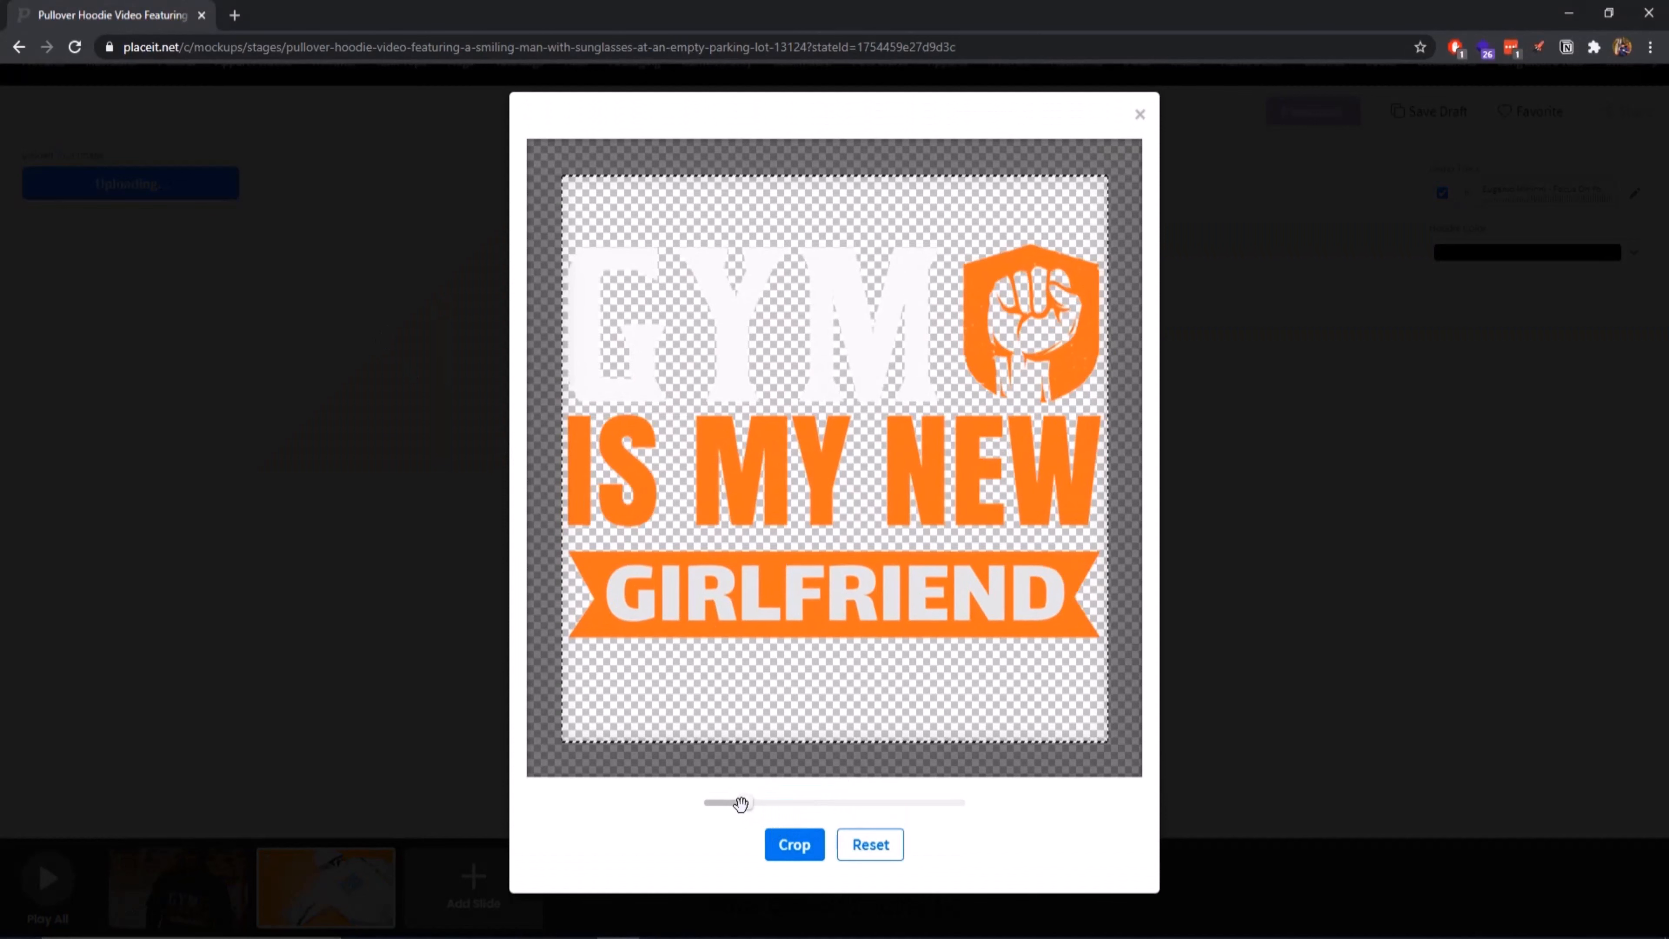
left_click(796, 853)
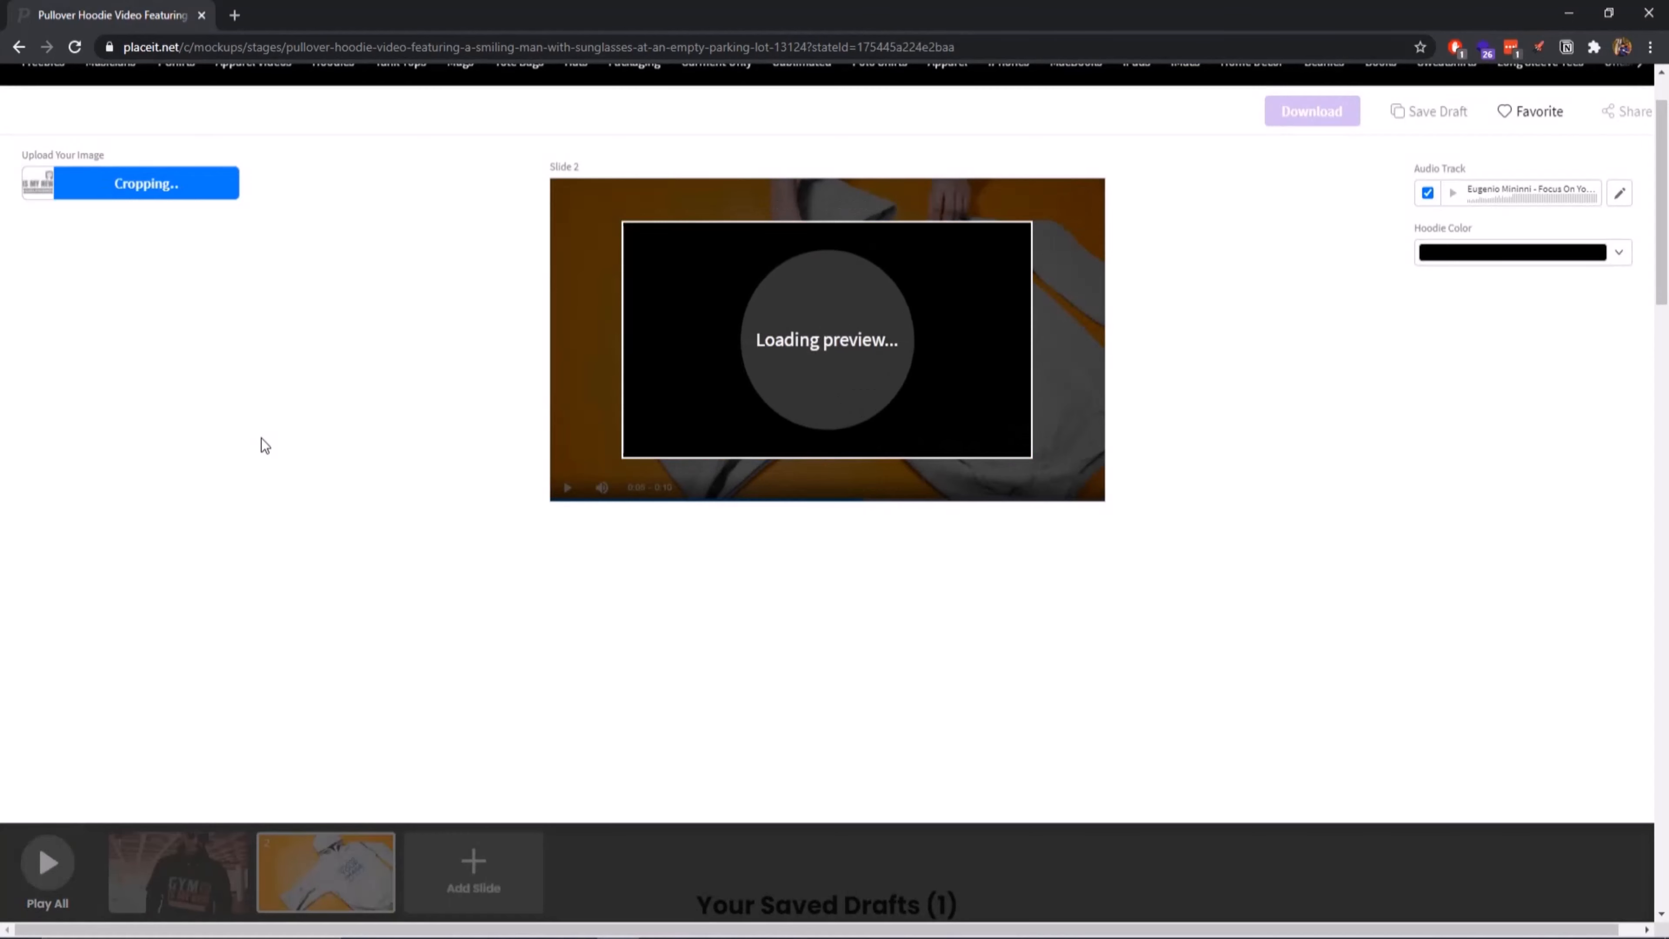
- Select slide 1, merge all slides into a single video by playing them all, and start the merged video's download
scroll(361, 444, "up", 1)
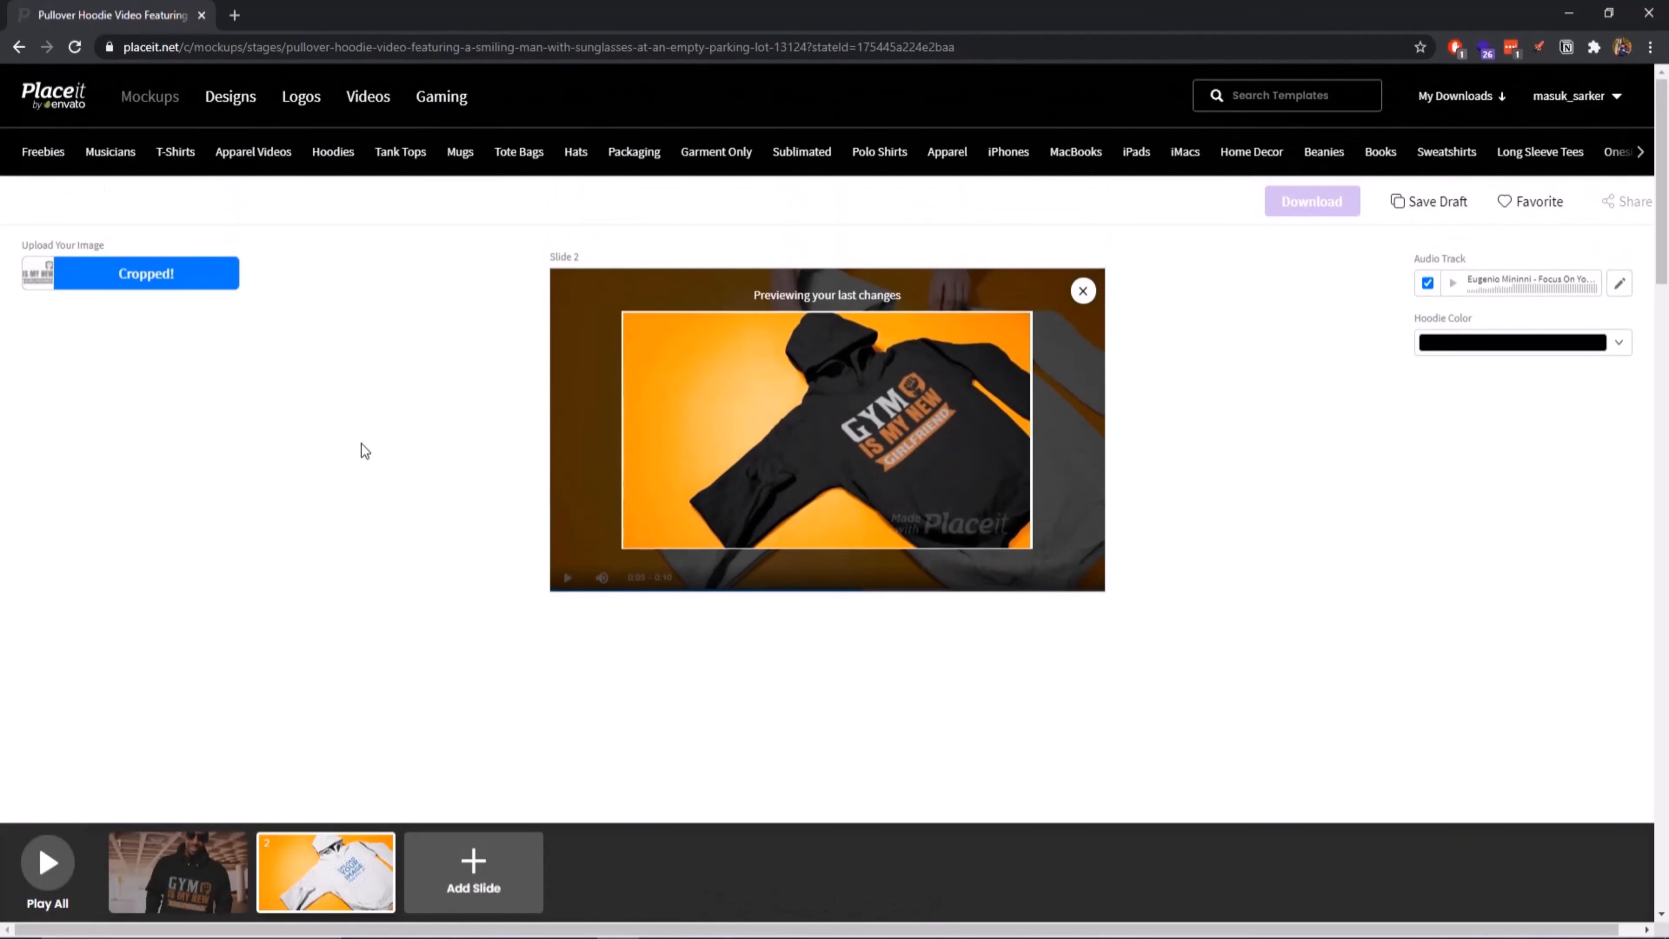
scroll(361, 451, "down", 2)
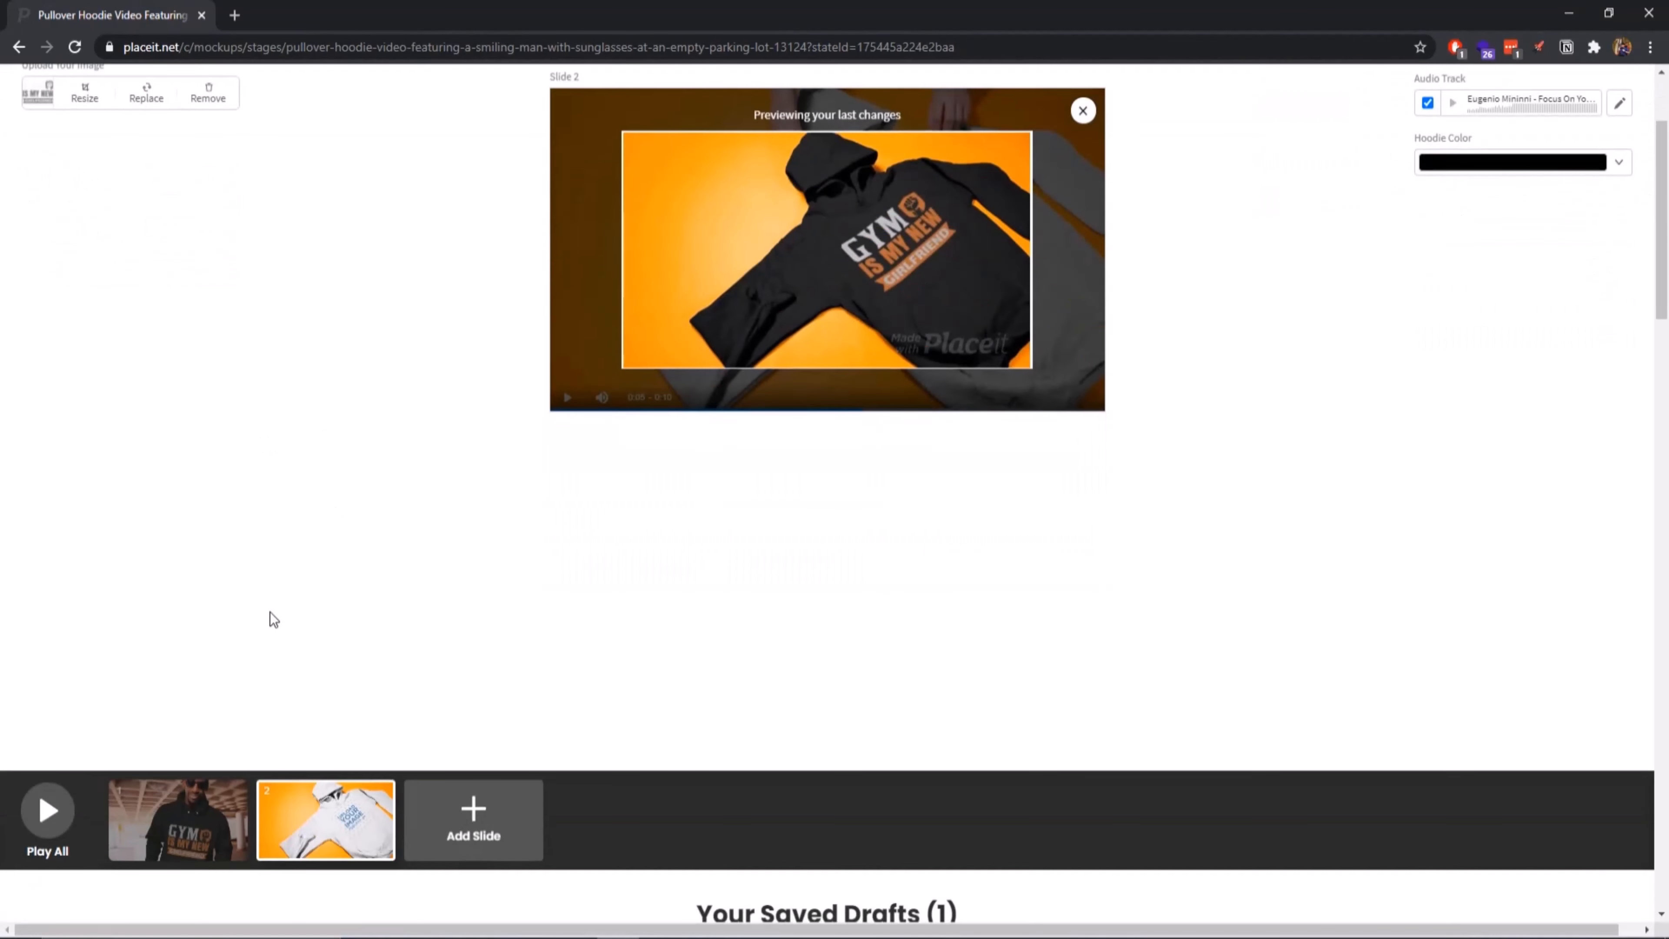
scroll(274, 620, "up", 2)
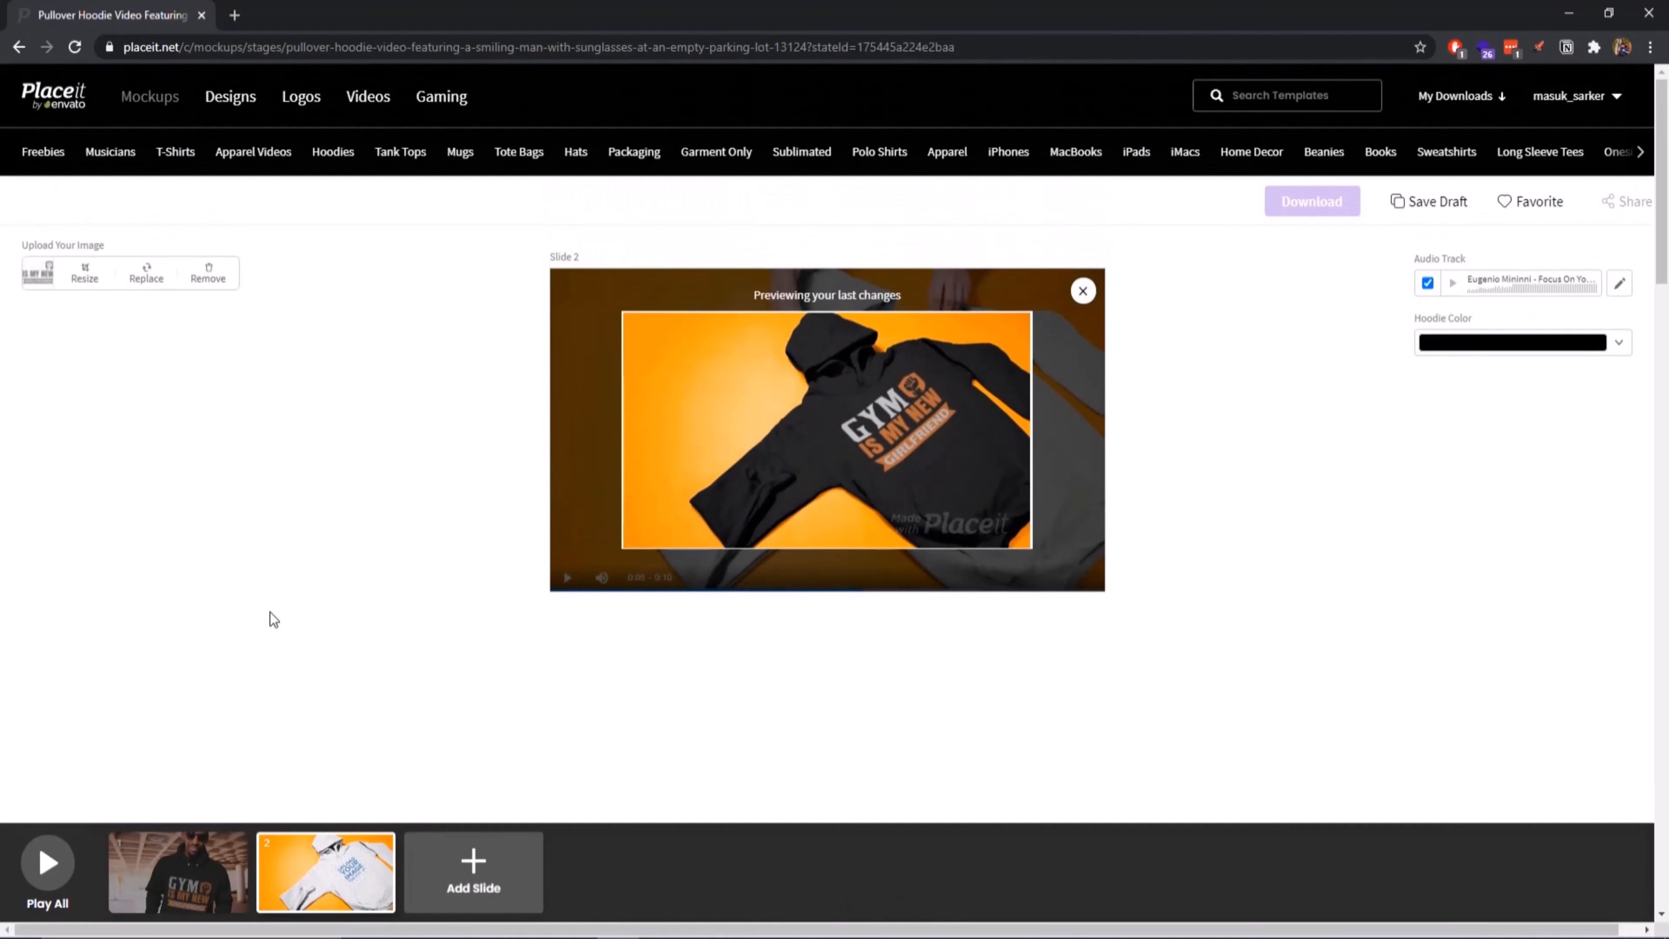
scroll(274, 619, "down", 2)
scroll(273, 624, "up", 1)
scroll(269, 623, "down", 3)
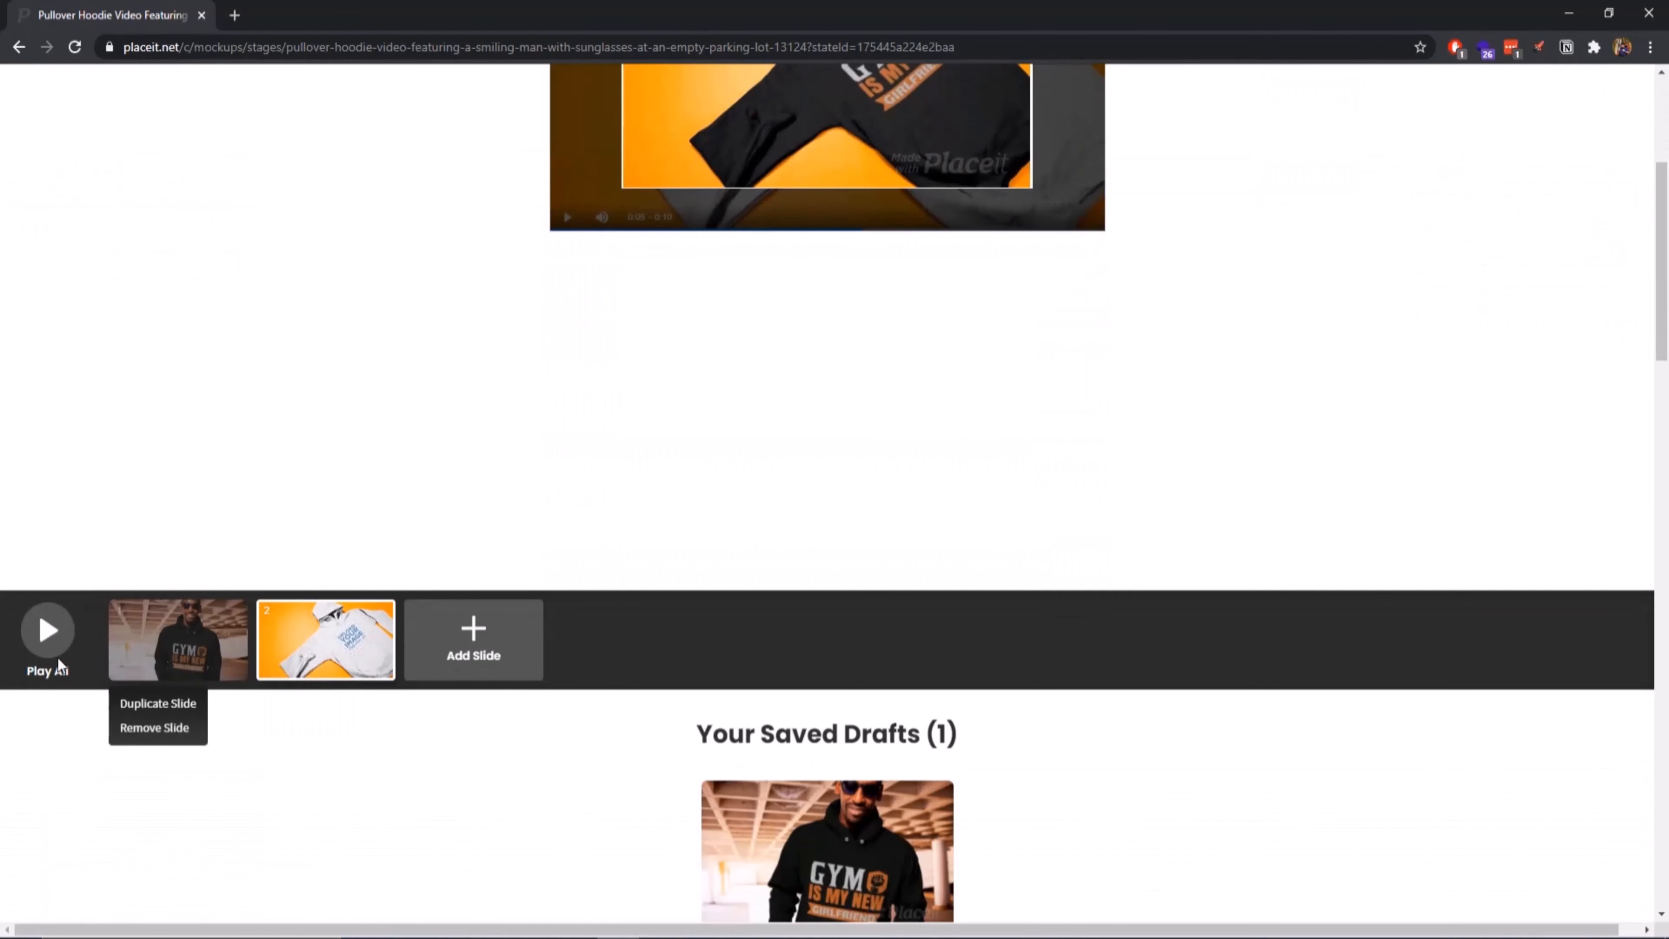
left_click(179, 637)
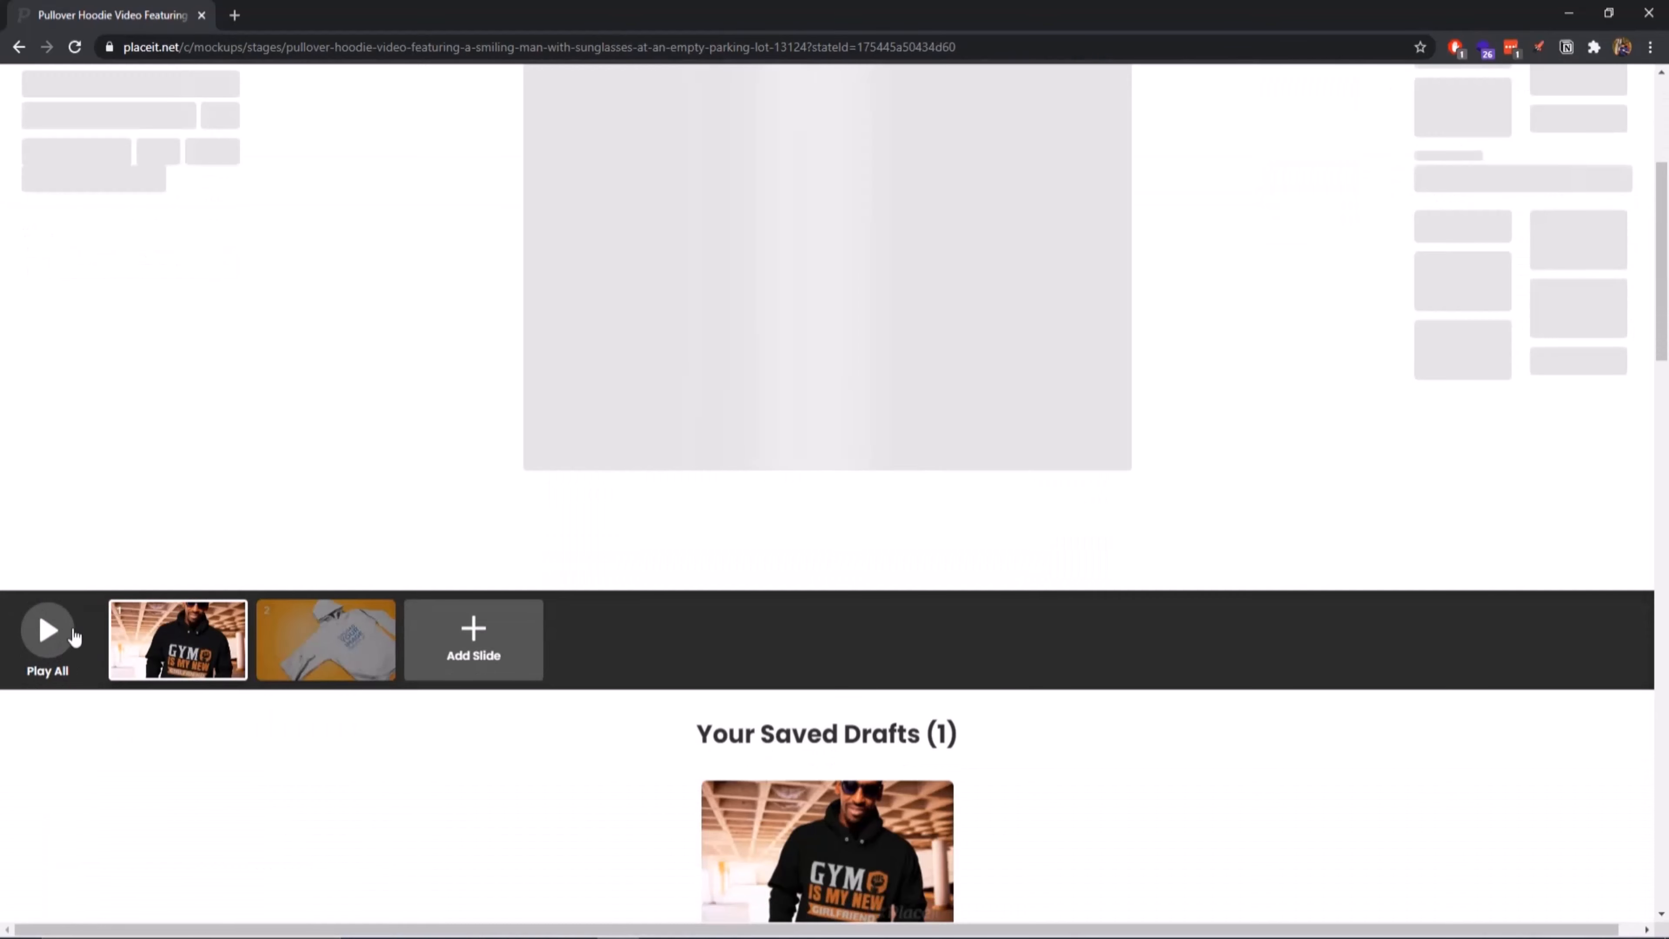
left_click(59, 633)
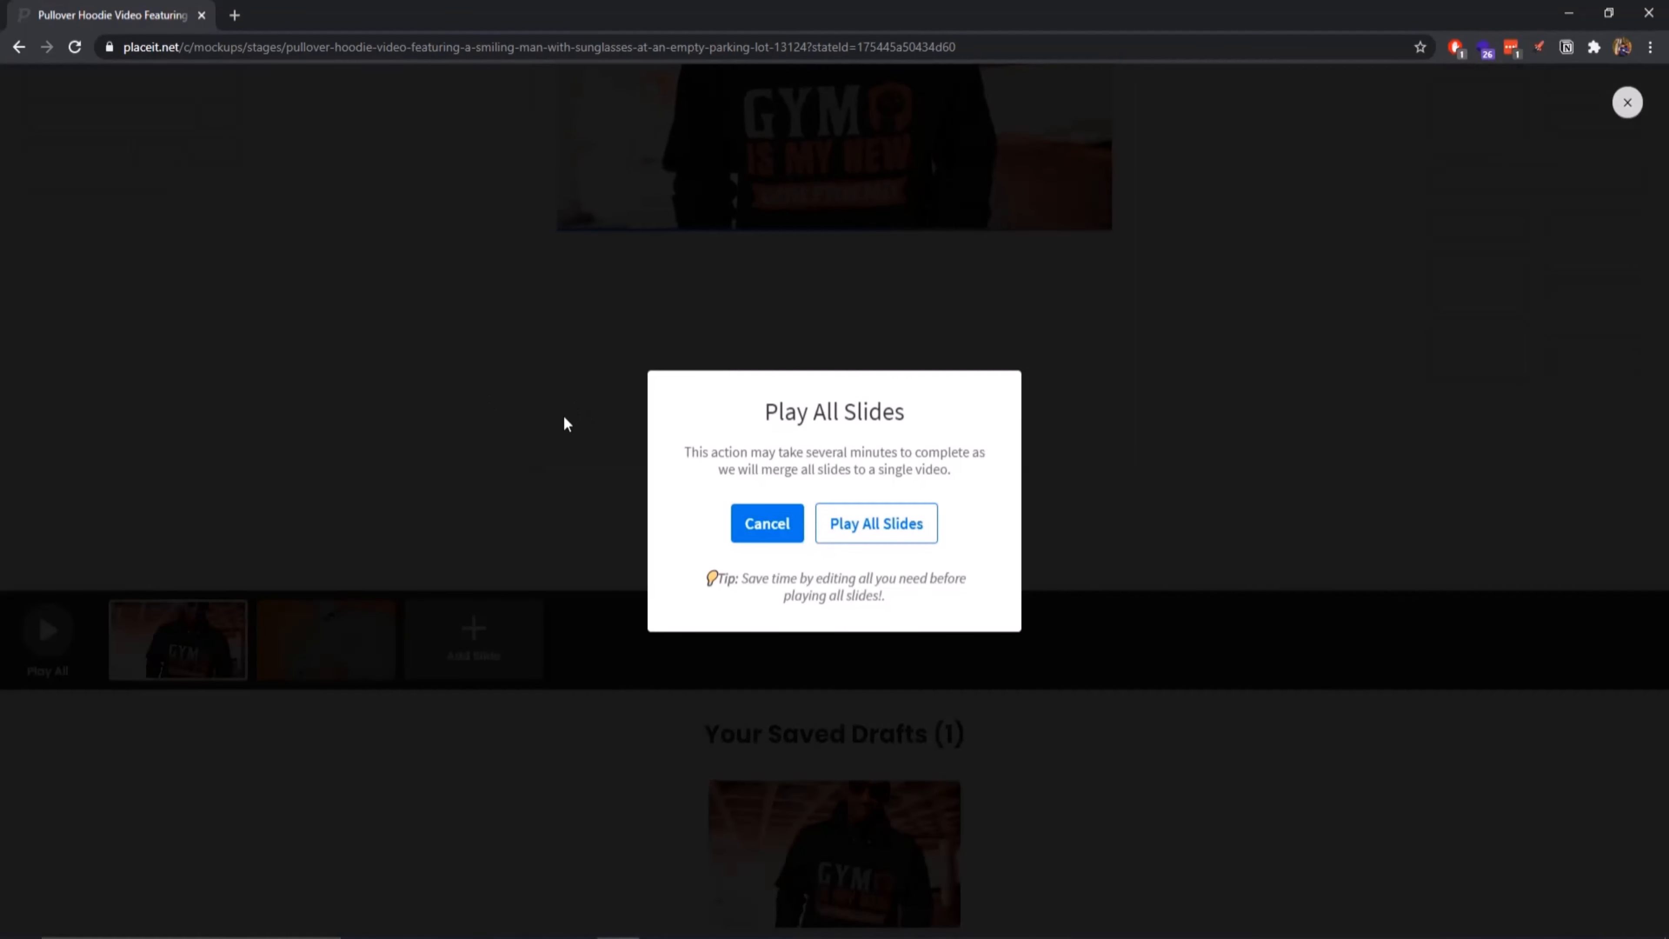
left_click(857, 525)
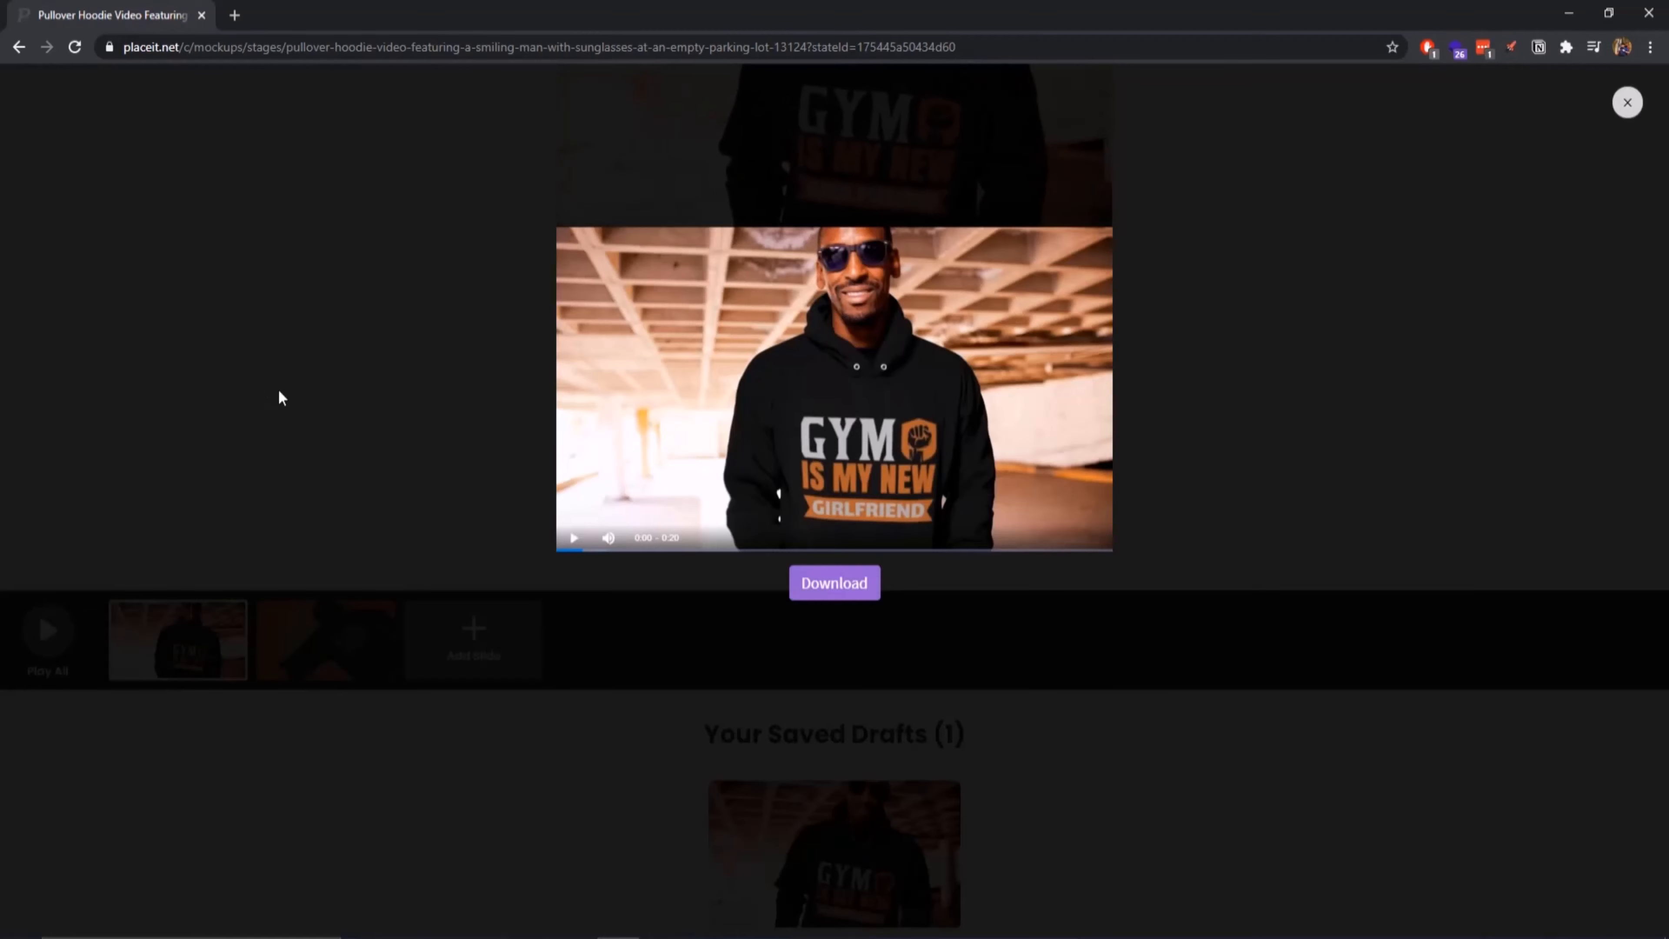
left_click(818, 599)
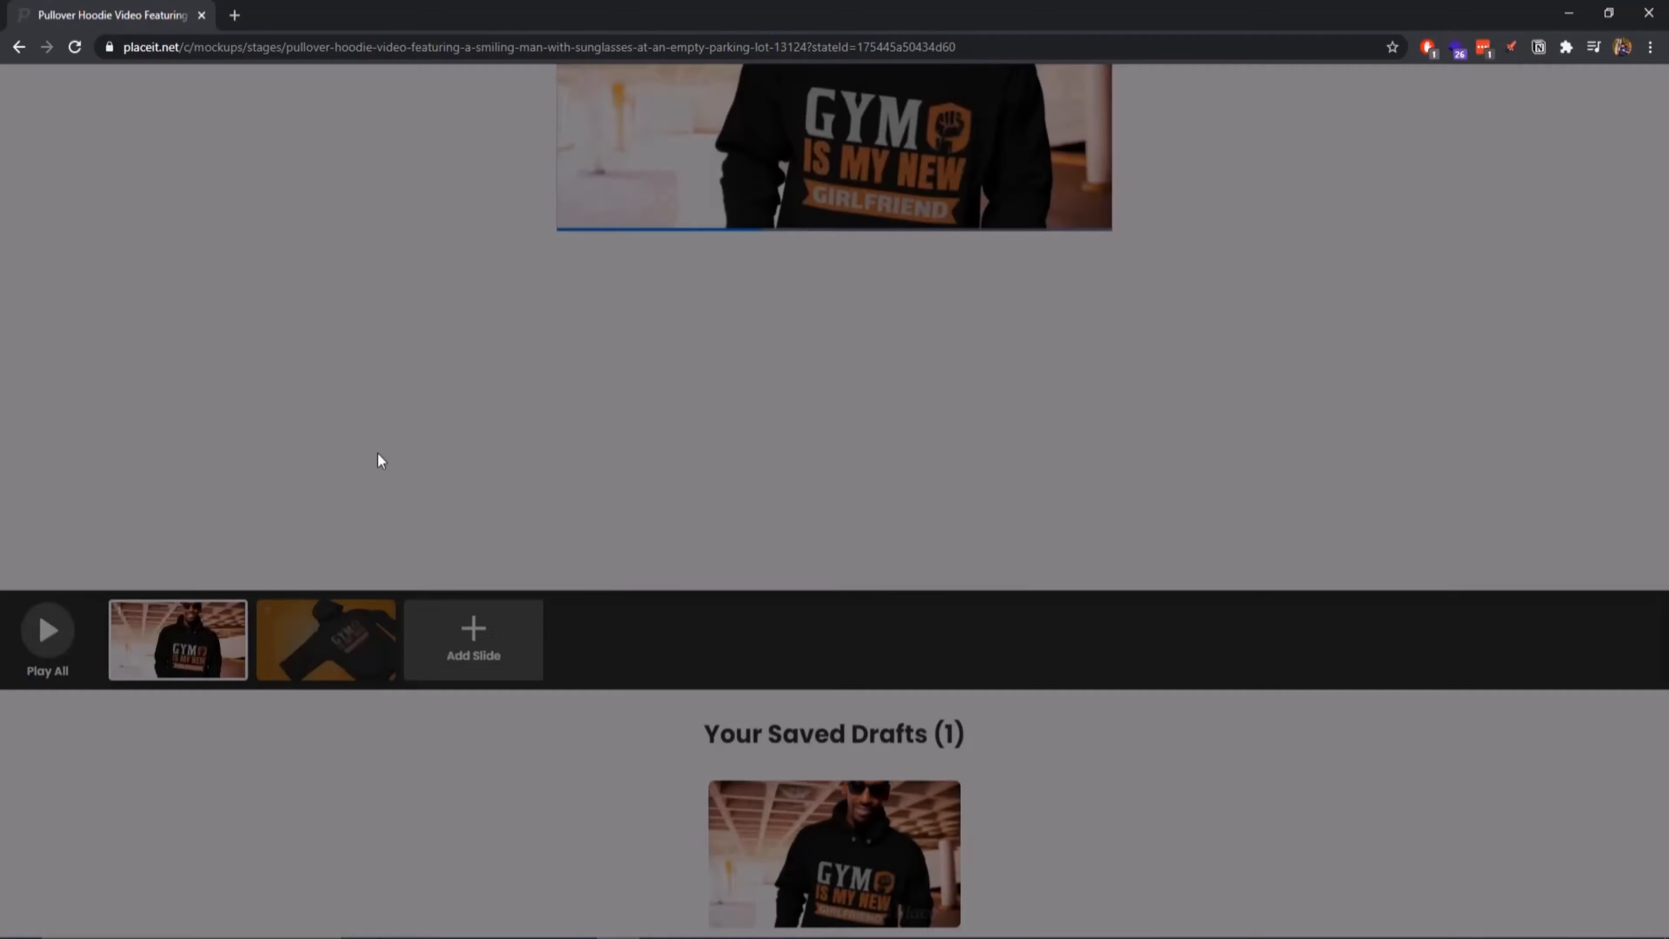